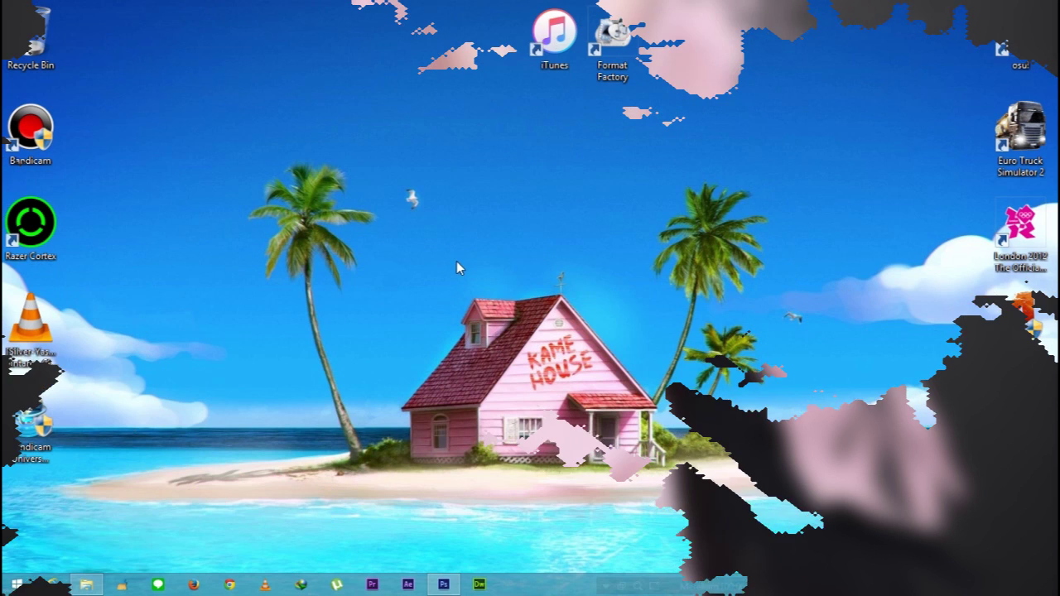
- Open the pink hijab portrait photo in Photoshop
{"action": "left_click", "coordinate": [444, 583]}
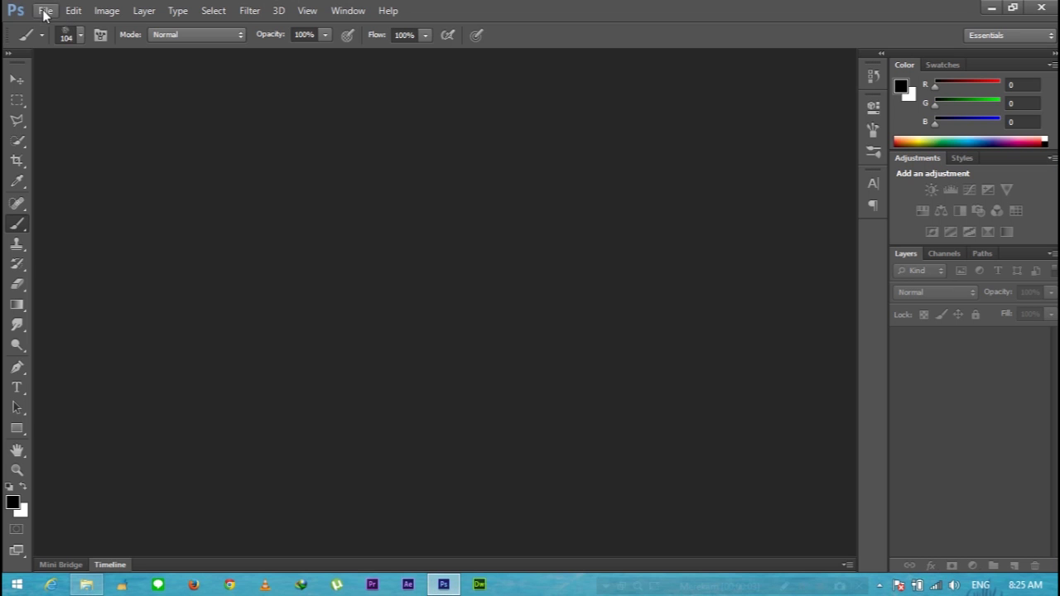
{"action": "left_click", "coordinate": [45, 12]}
{"action": "left_click", "coordinate": [71, 41]}
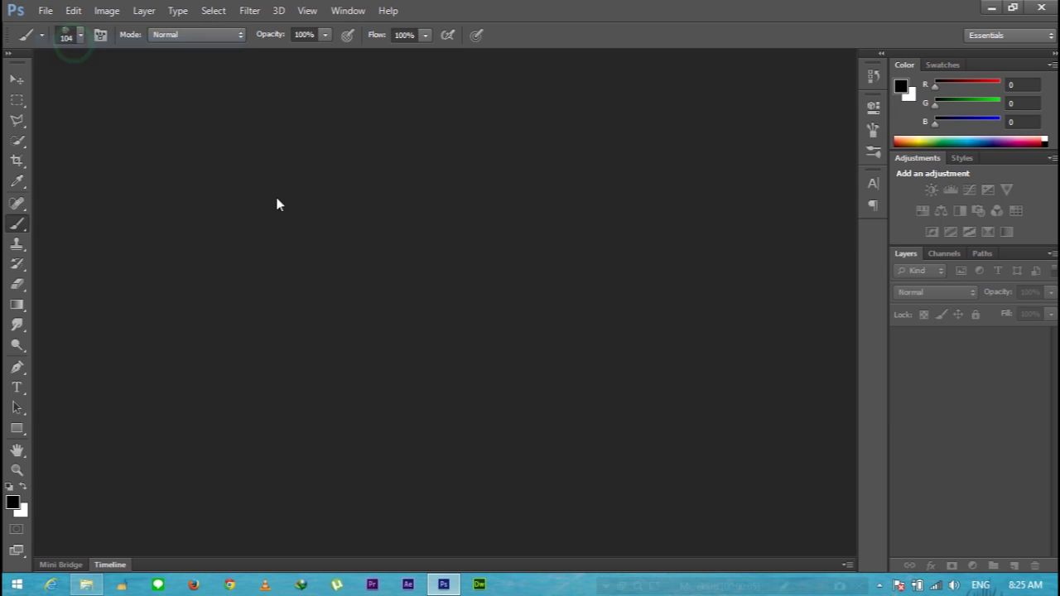
{"action": "left_click_drag", "start_coordinate": [917, 164], "coordinate": [901, 213]}
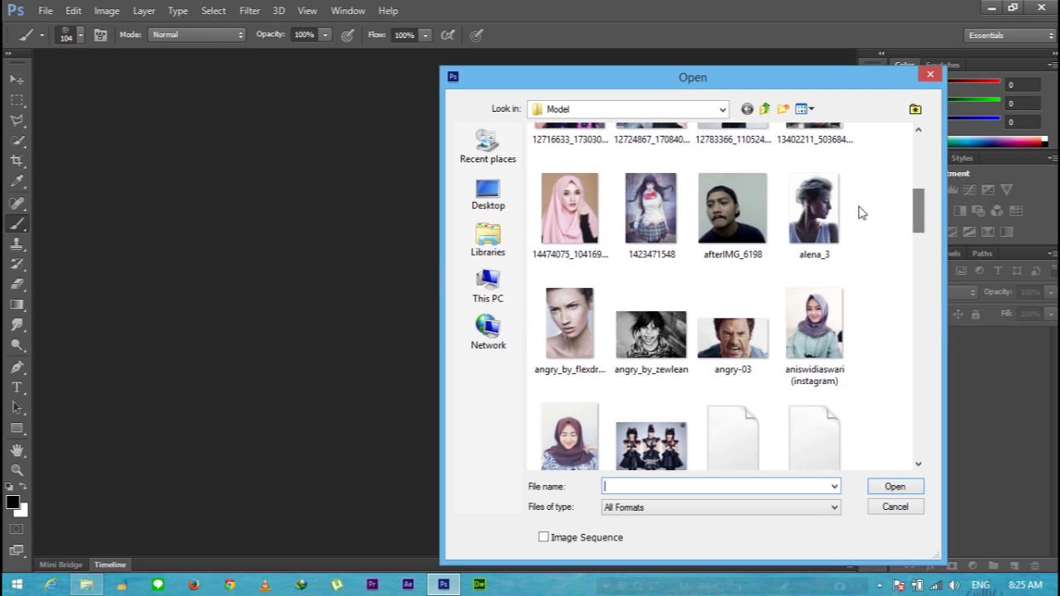
{"action": "left_click", "coordinate": [585, 191]}
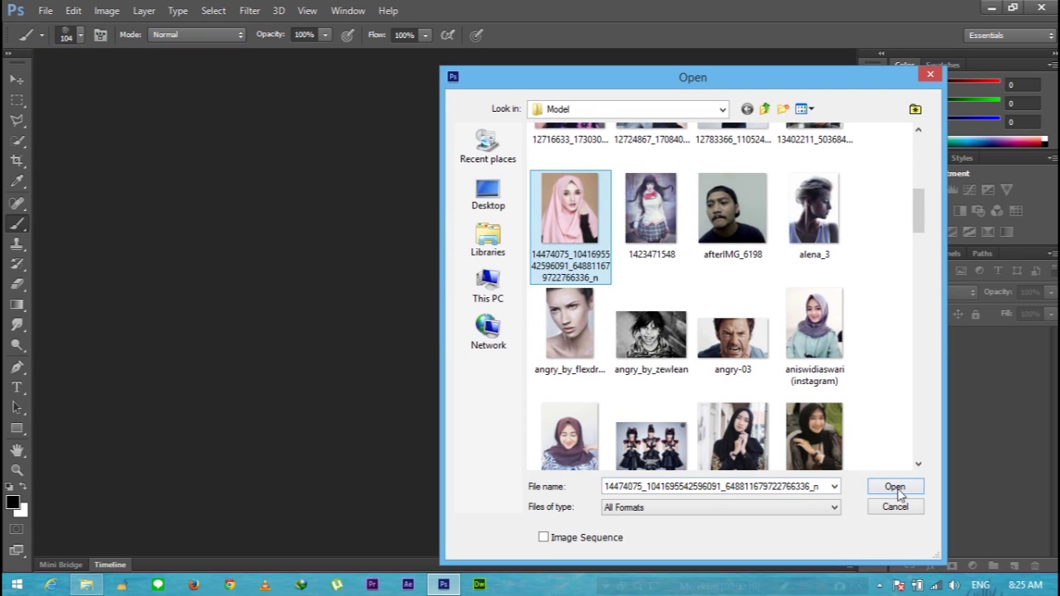
{"action": "left_click", "coordinate": [894, 488]}
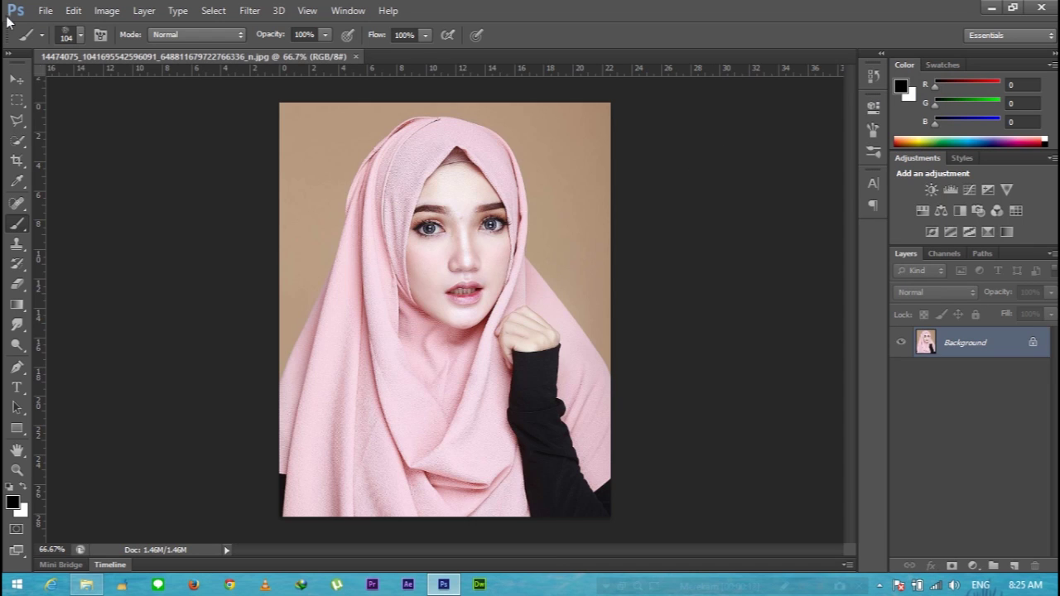
- Convert the locked Background into Layer 0 and duplicate it as Layer 0 copy
{"action": "left_click", "coordinate": [23, 77]}
{"action": "double_click", "coordinate": [1033, 345]}
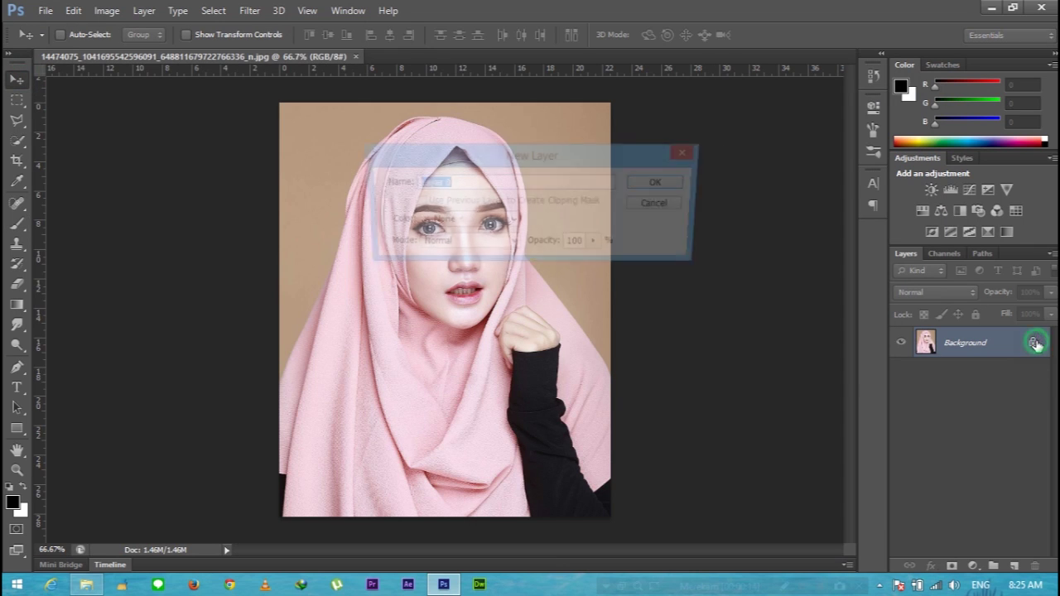
{"action": "left_click", "coordinate": [674, 182]}
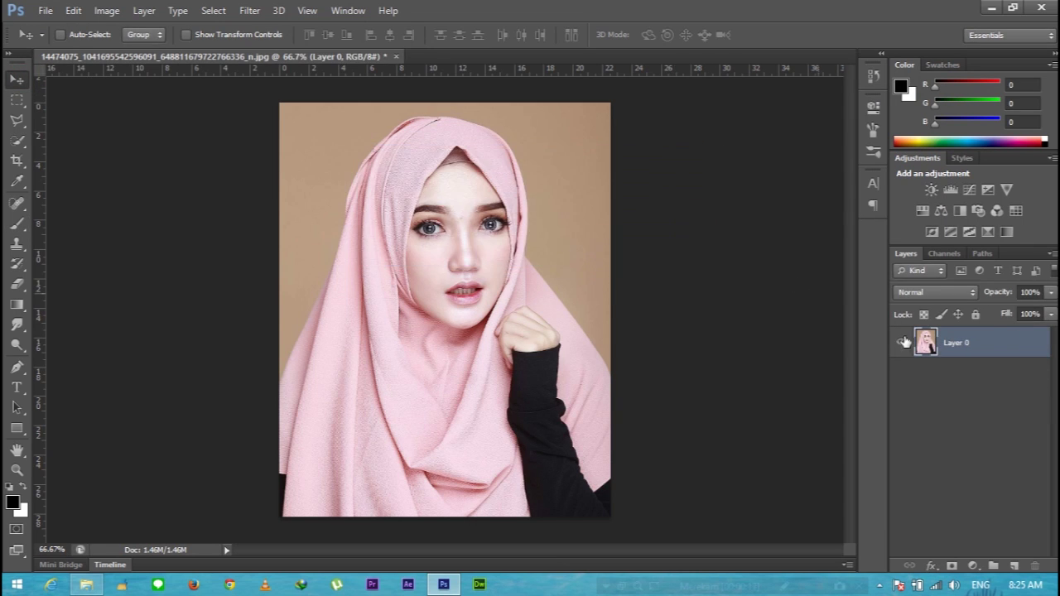
{"action": "right_click", "coordinate": [1000, 345]}
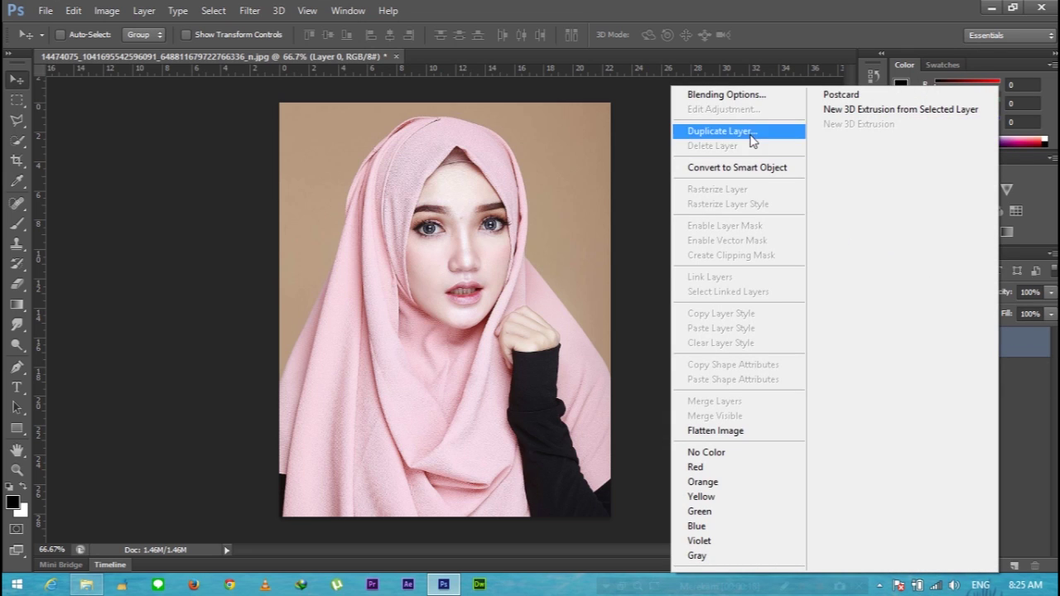
{"action": "left_click", "coordinate": [748, 131]}
{"action": "key", "text": "Return"}
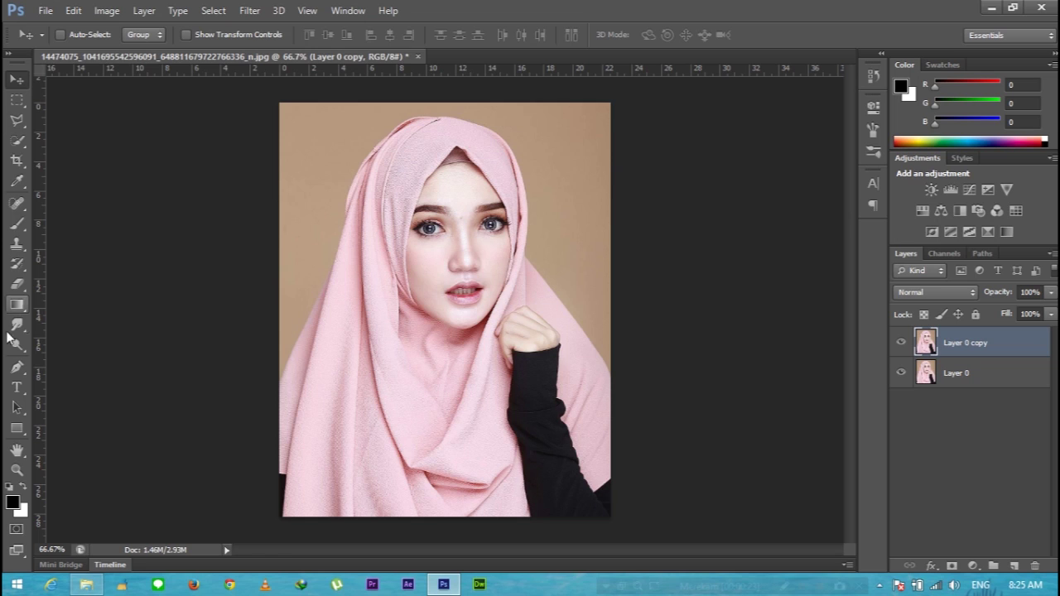
{"action": "left_click", "coordinate": [251, 11]}
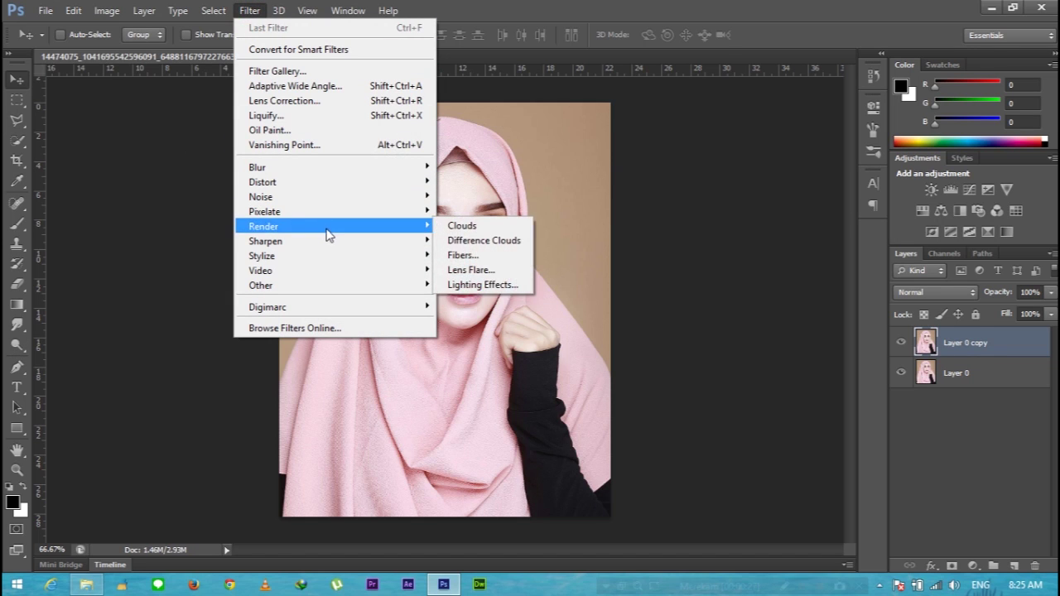
{"action": "mouse_move", "coordinate": [265, 241]}
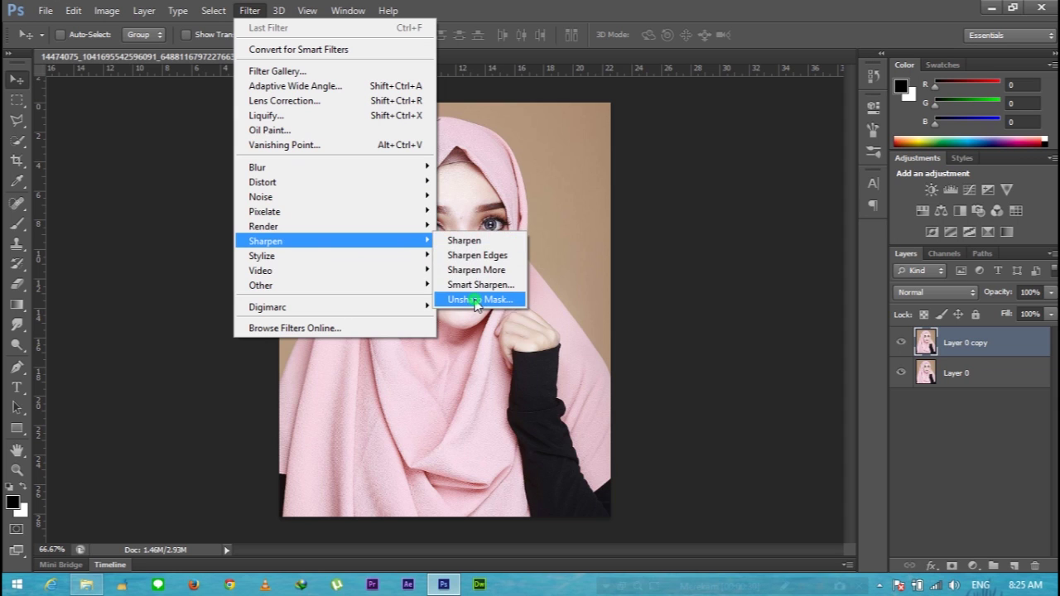
- Apply Unsharp Mask to Layer 0 copy: Amount 58%, Radius 3.7 px, Threshold 0
{"action": "left_click", "coordinate": [478, 299]}
{"action": "left_click_drag", "start_coordinate": [497, 149], "coordinate": [502, 249]}
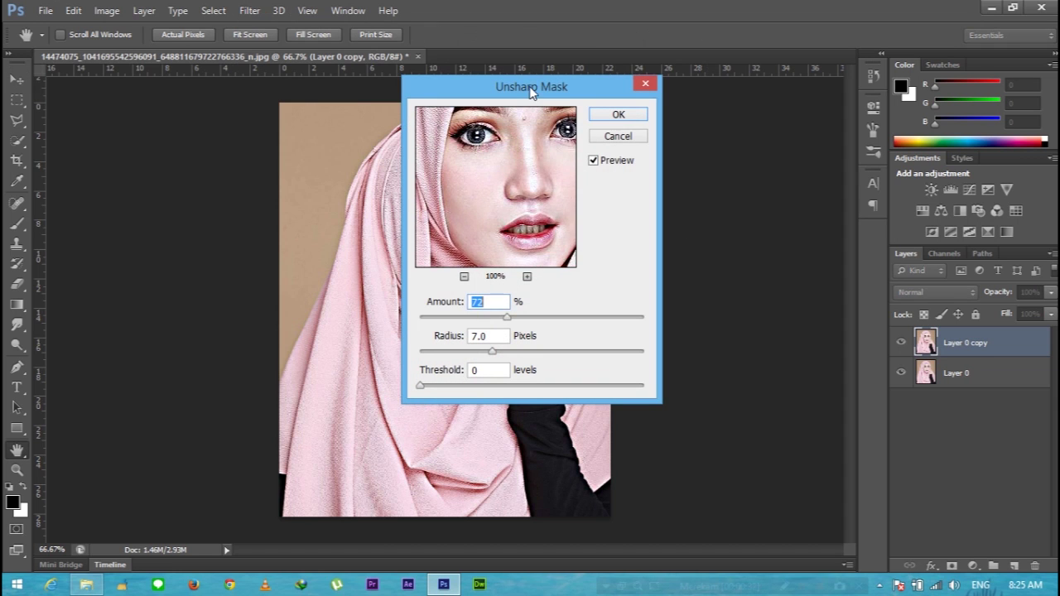
{"action": "left_click_drag", "start_coordinate": [533, 89], "coordinate": [666, 139]}
{"action": "left_click_drag", "start_coordinate": [650, 224], "coordinate": [651, 261]}
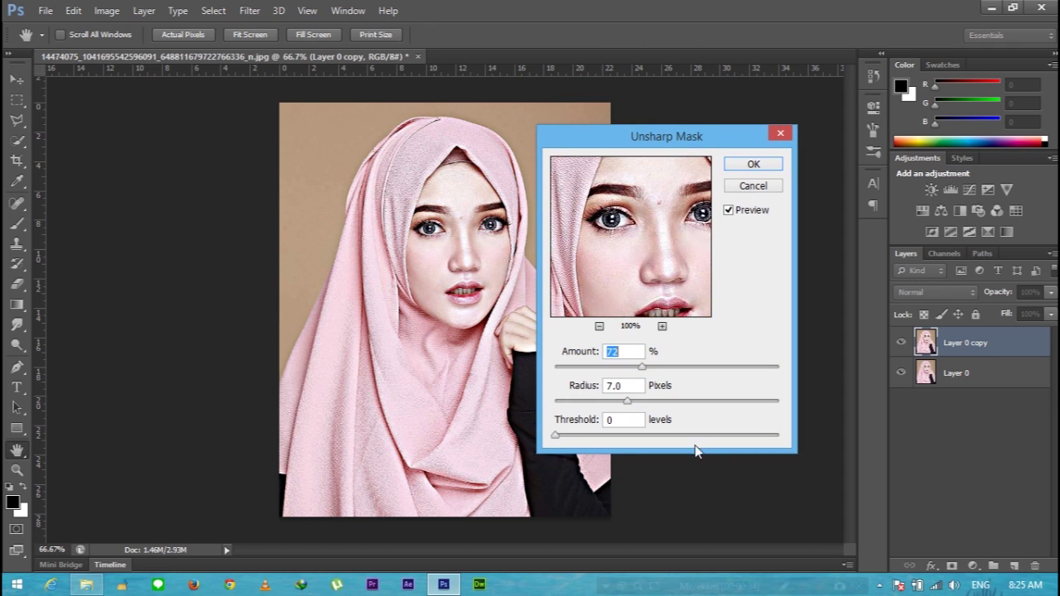
{"action": "mouse_move", "coordinate": [643, 371]}
{"action": "left_mouse_down"}
{"action": "mouse_move", "coordinate": [622, 375]}
{"action": "mouse_move", "coordinate": [600, 404]}
{"action": "left_mouse_up"}
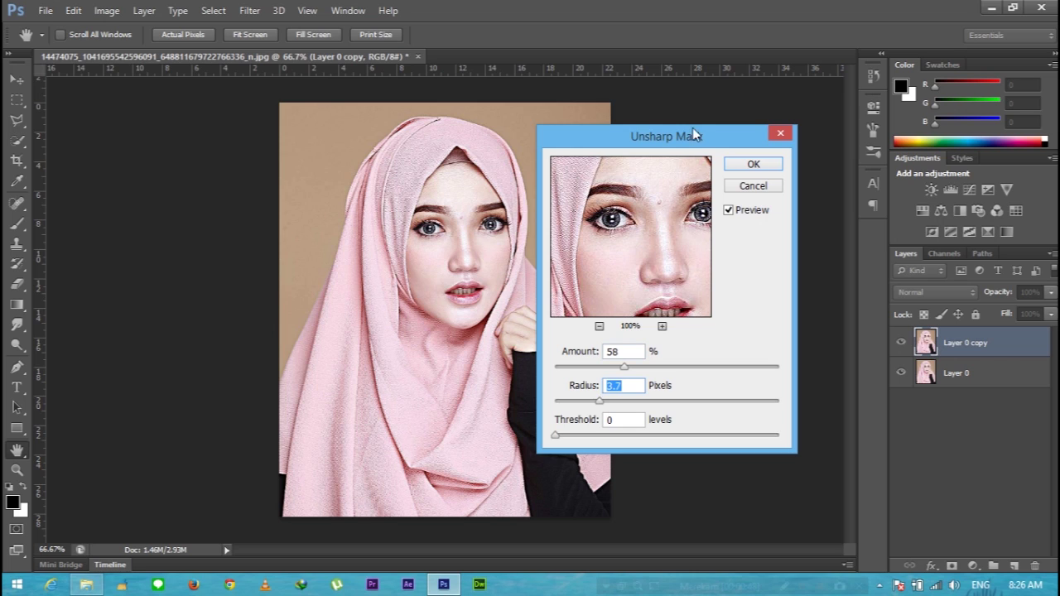
{"action": "left_click", "coordinate": [754, 164]}
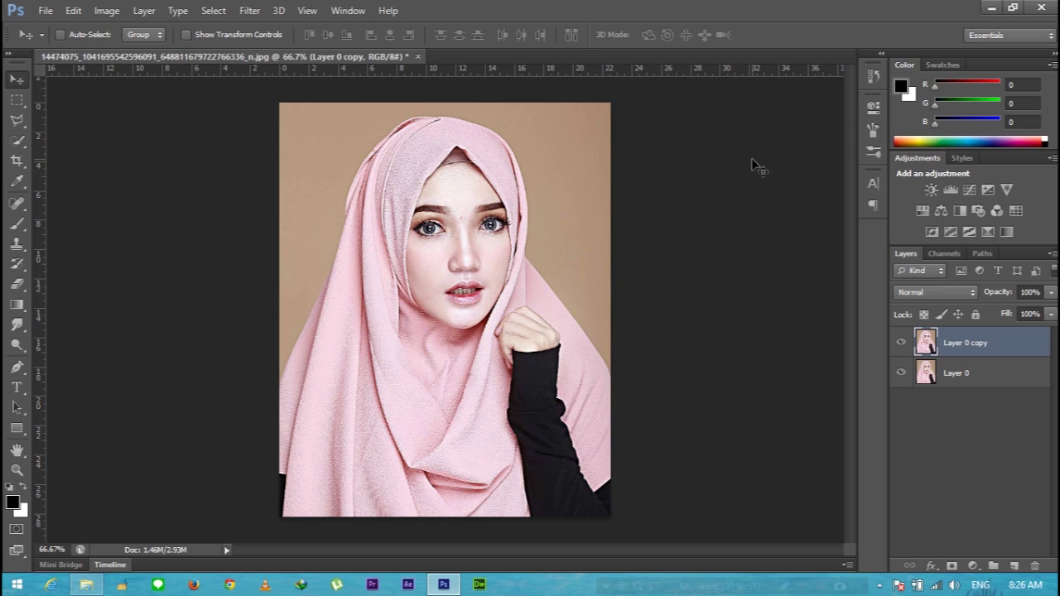
{"action": "right_click", "coordinate": [1000, 351]}
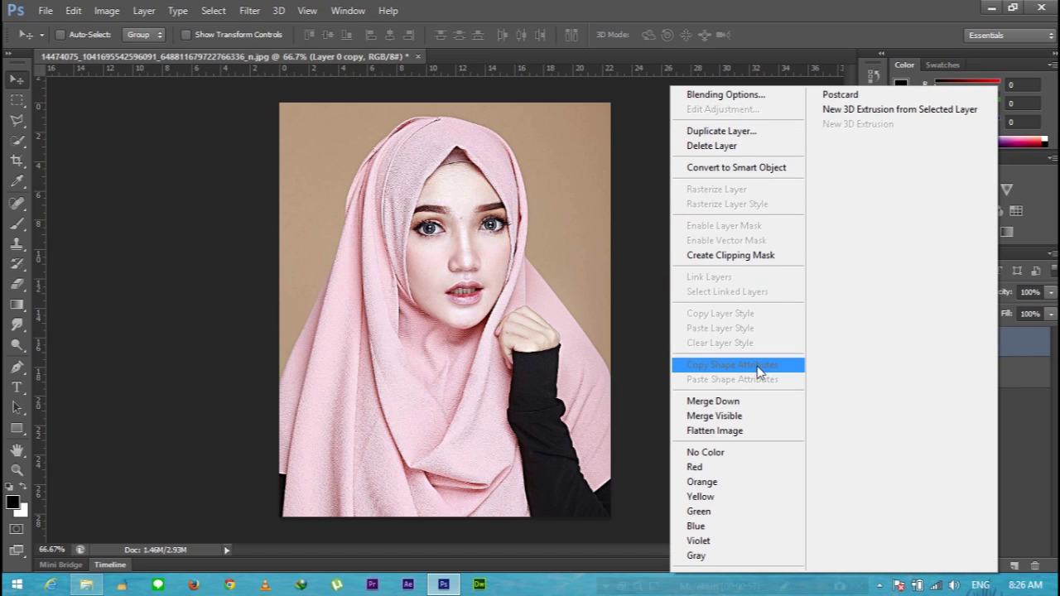
- Duplicate Layer 0 copy as Layer 0 copy 2
{"action": "left_click", "coordinate": [728, 132]}
{"action": "left_click", "coordinate": [668, 176]}
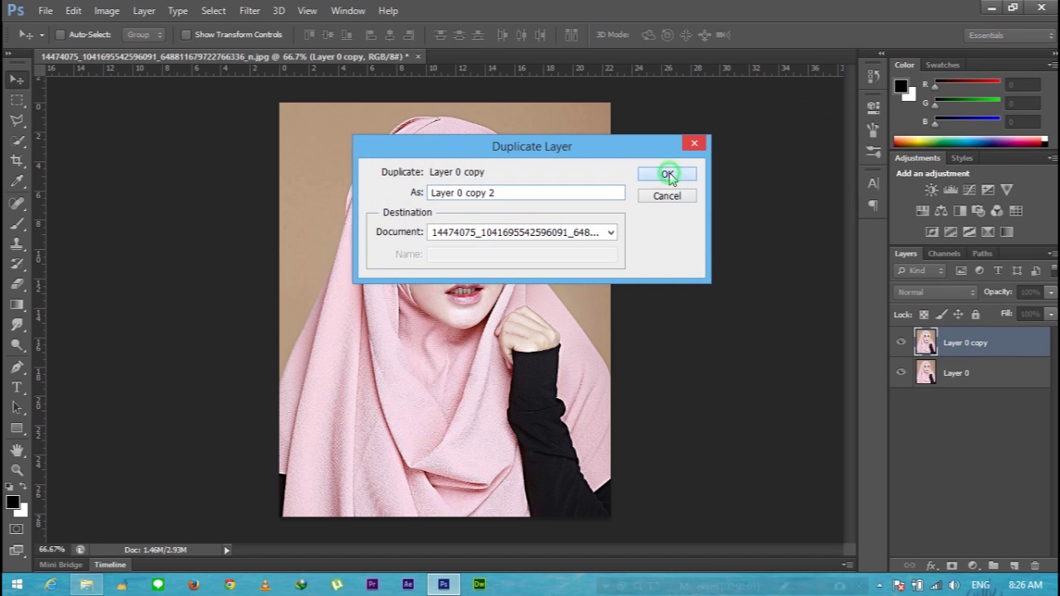
{"action": "left_click", "coordinate": [249, 10]}
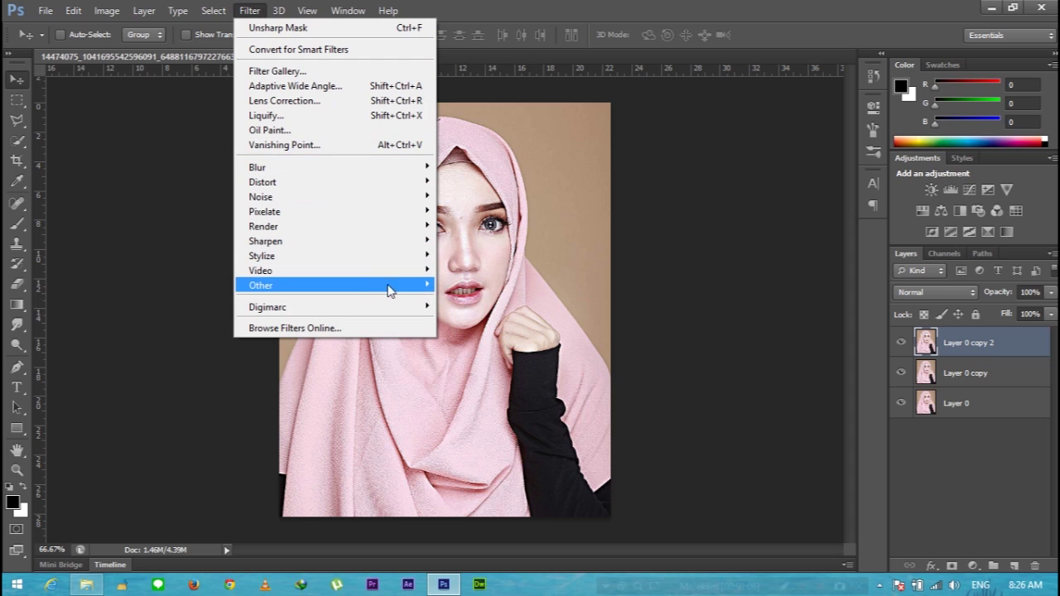
{"action": "mouse_move", "coordinate": [261, 285]}
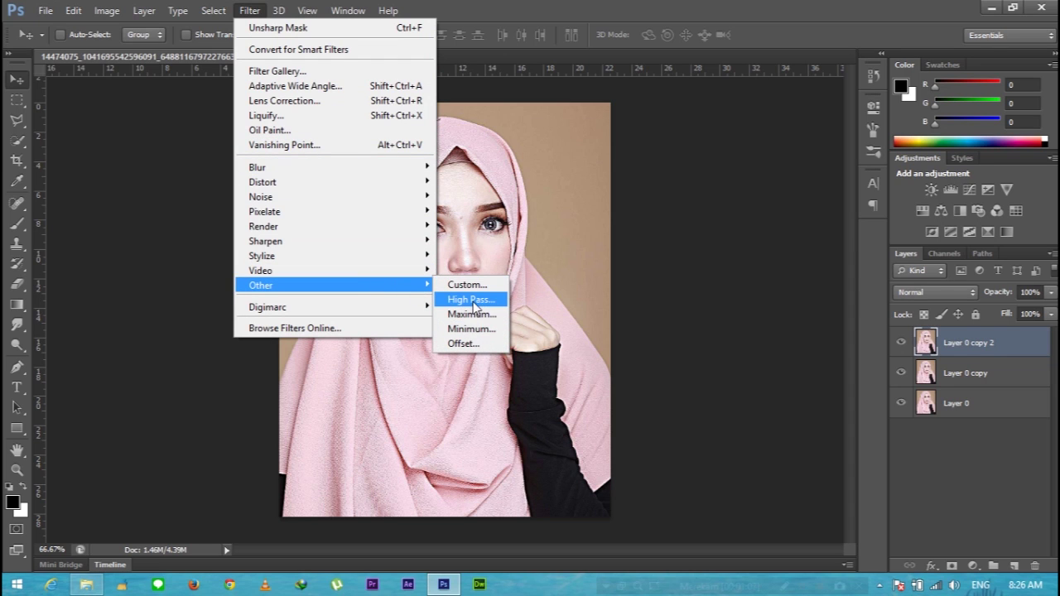
- Apply a High Pass filter with an 8.8 px radius to Layer 0 copy 2
{"action": "left_click", "coordinate": [464, 300]}
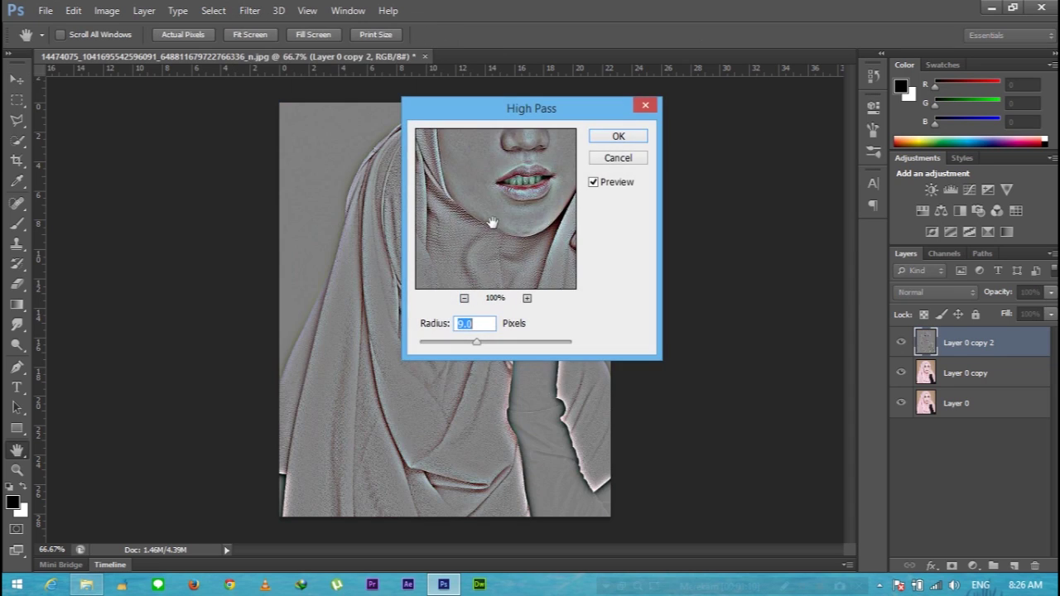
{"action": "left_click_drag", "start_coordinate": [489, 117], "coordinate": [628, 165]}
{"action": "left_click_drag", "start_coordinate": [644, 226], "coordinate": [645, 313]}
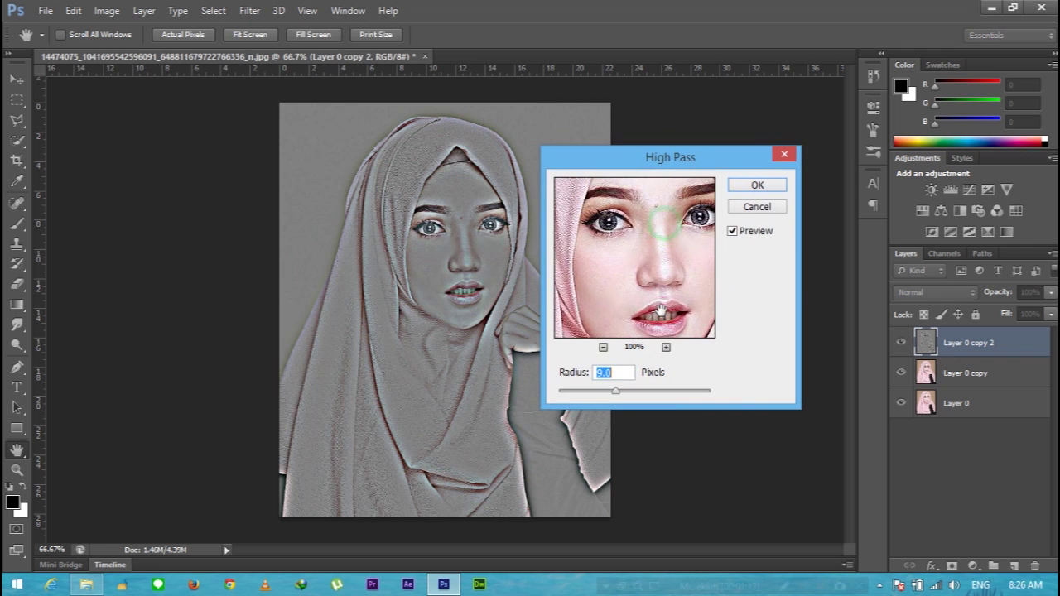
{"action": "mouse_move", "coordinate": [616, 398]}
{"action": "left_mouse_down"}
{"action": "mouse_move", "coordinate": [606, 400]}
{"action": "mouse_move", "coordinate": [616, 396]}
{"action": "left_mouse_up"}
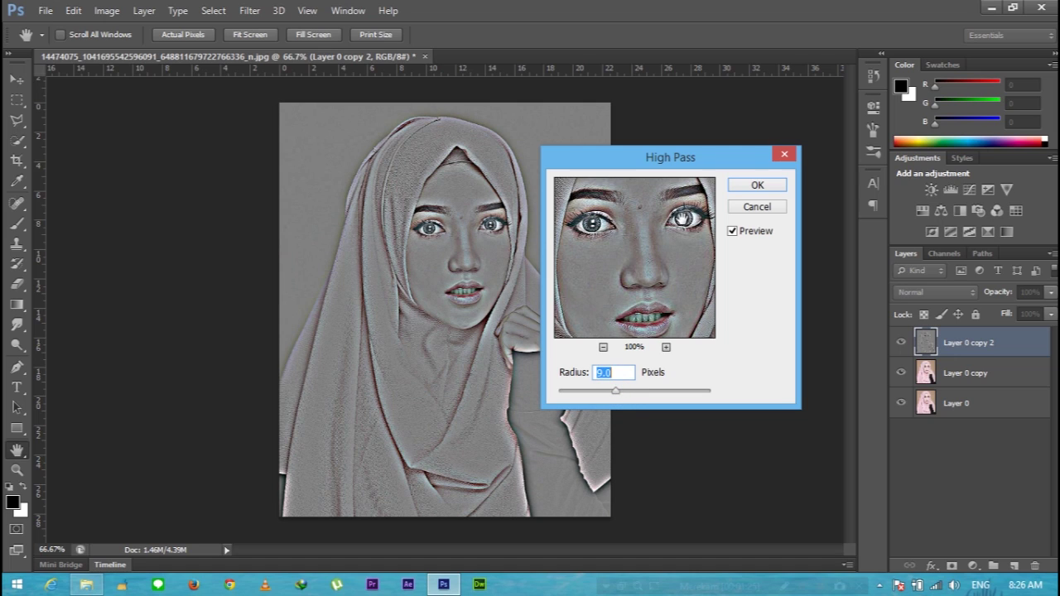
{"action": "left_click_drag", "start_coordinate": [619, 399], "coordinate": [615, 396]}
{"action": "left_click", "coordinate": [754, 187]}
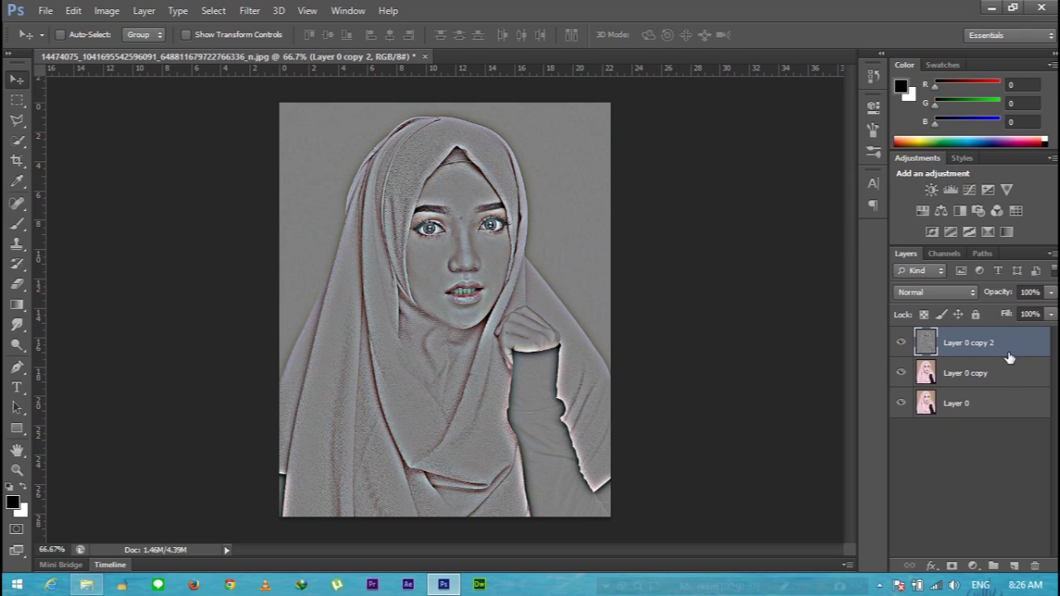
- Blend Layer 0 copy 2 in Soft Light and stamp visible layers into a merged Layer 1
{"action": "key", "text": "ctrl+j"}
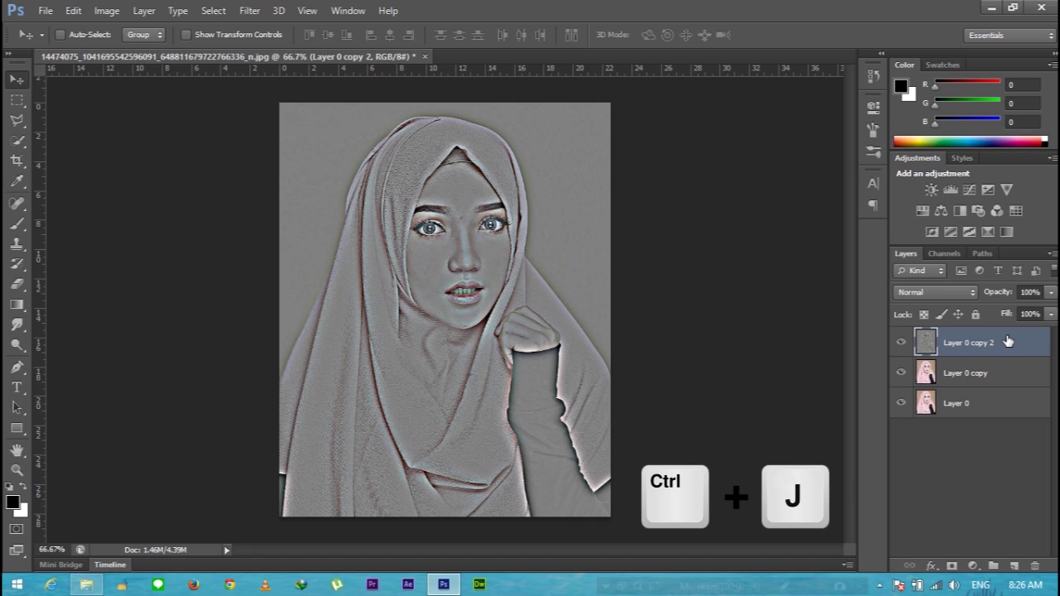
{"action": "key", "text": "ctrl+j"}
{"action": "key", "text": "Delete"}
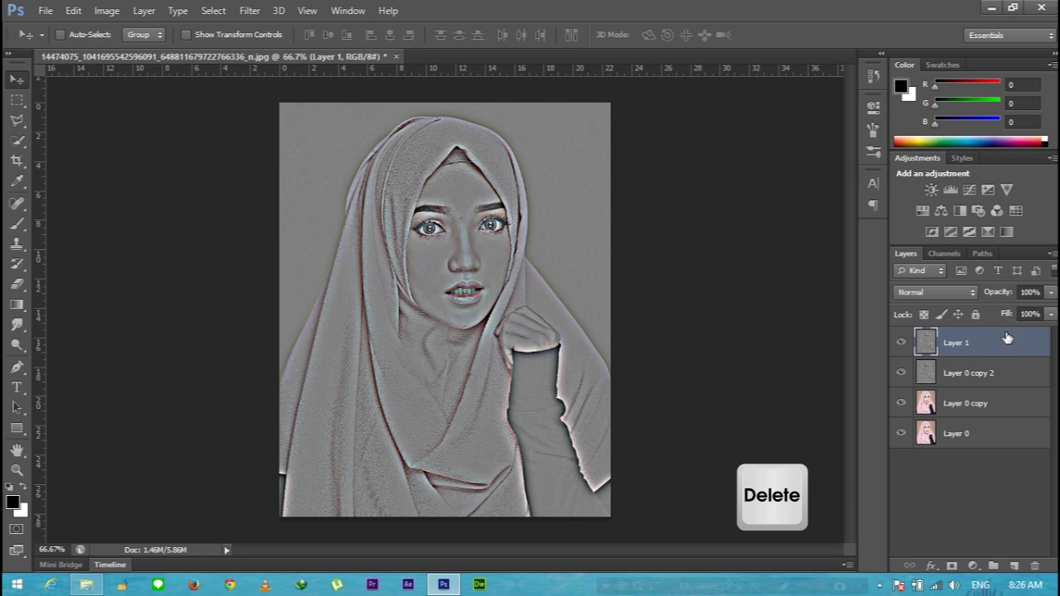
{"action": "left_click", "coordinate": [936, 292]}
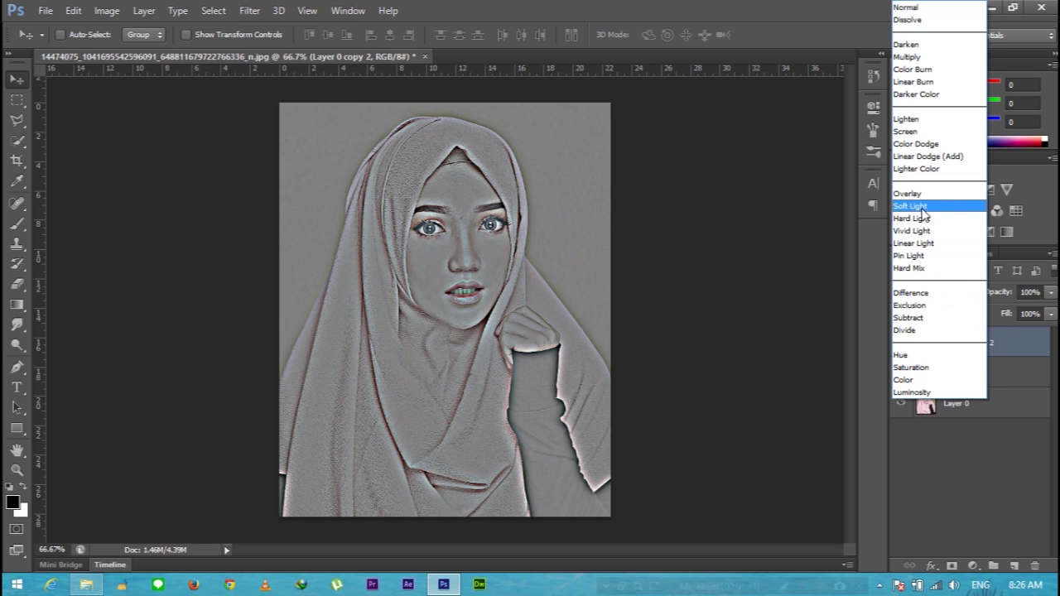
{"action": "left_click", "coordinate": [922, 209]}
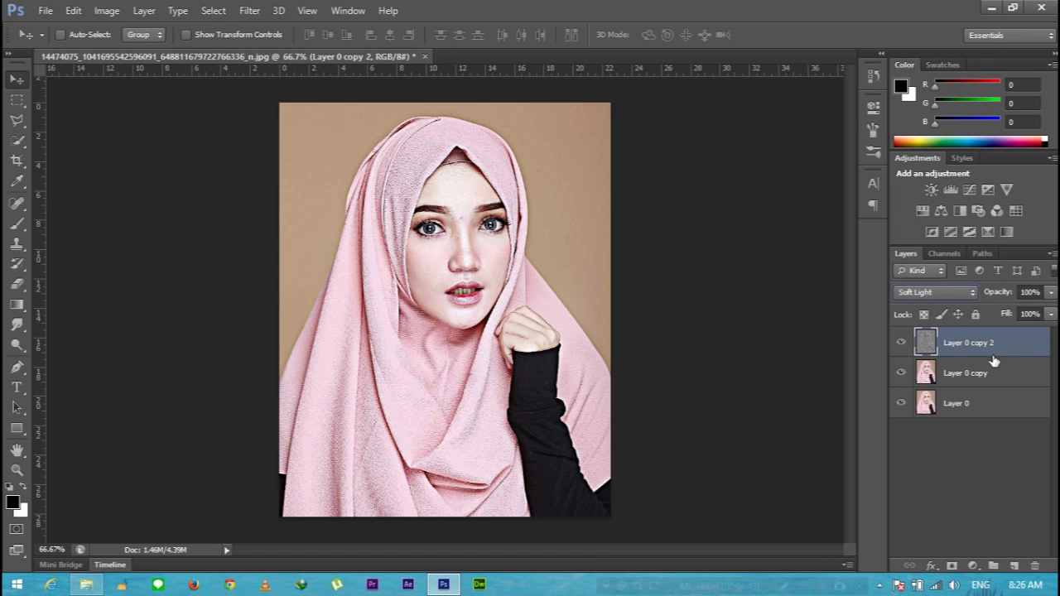
{"action": "key", "text": "ctrl+shift+alt+u"}
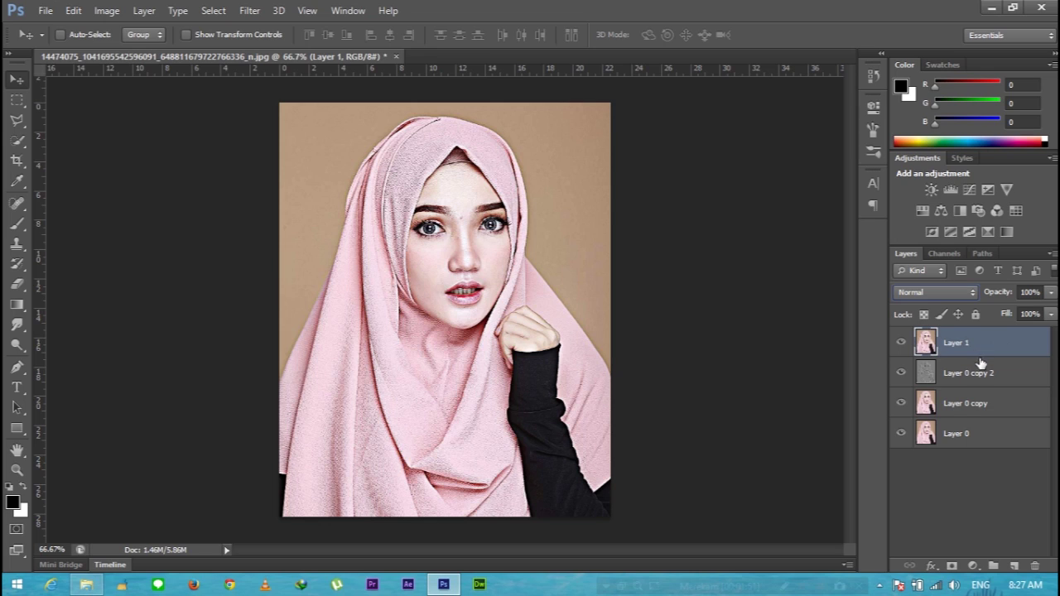
- Group Layer 0 copy and Layer 0 copy 2 into Group 1, then select Layer 1
{"action": "left_click", "coordinate": [980, 369]}
{"action": "left_click", "coordinate": [990, 411], "text": "ctrl"}
{"action": "key", "text": "ctrl+g"}
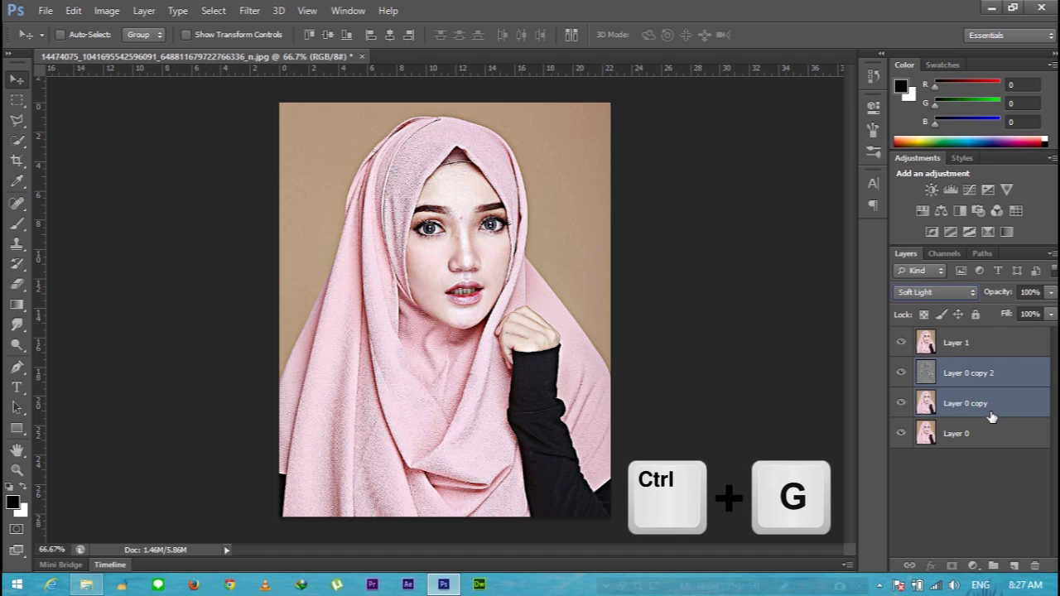
{"action": "left_click", "coordinate": [969, 345]}
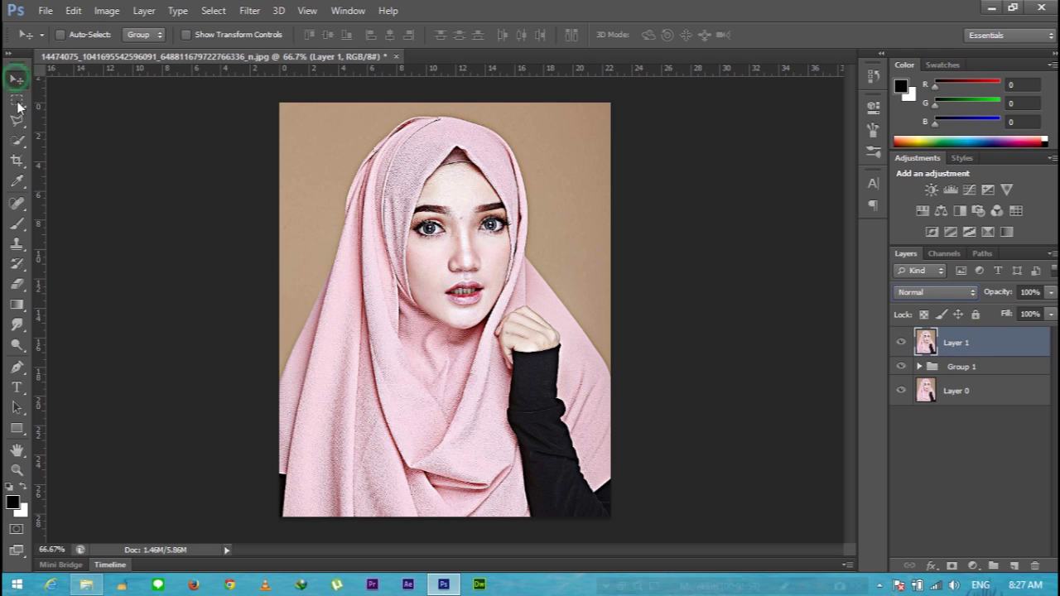
- Set up a 57 px brush with adjusted opacity, then switch to the Smudge Tool
{"action": "left_click", "coordinate": [18, 224]}
{"action": "left_click", "coordinate": [71, 34]}
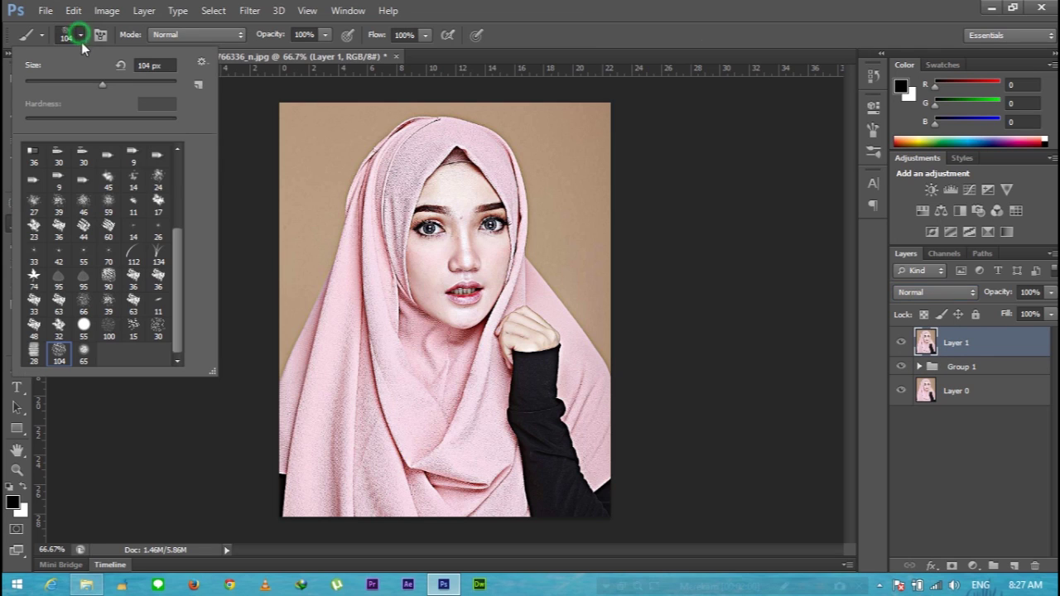
{"action": "left_click", "coordinate": [84, 353]}
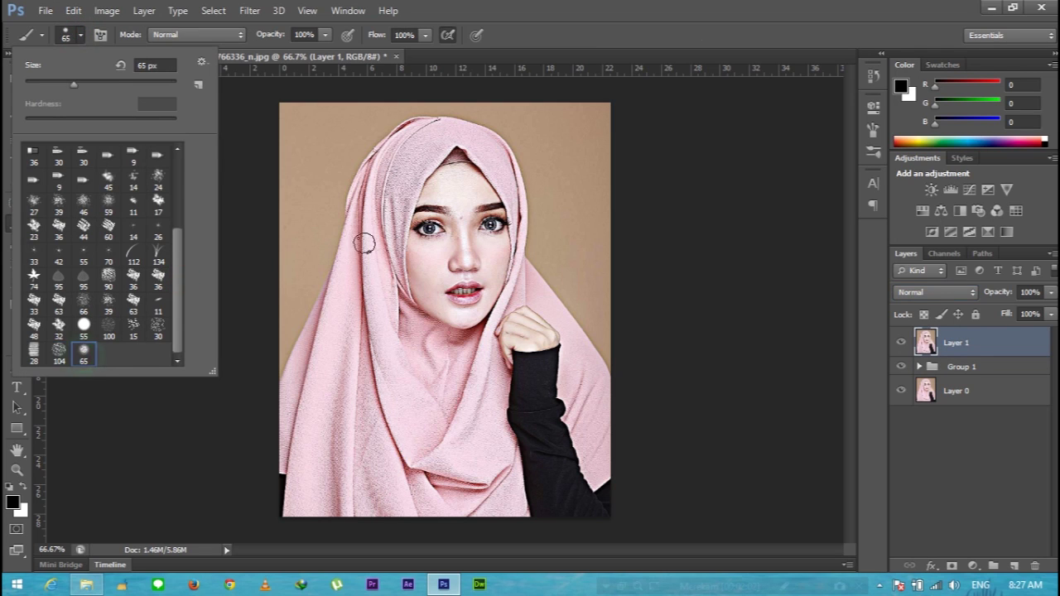
{"action": "left_click", "coordinate": [67, 82]}
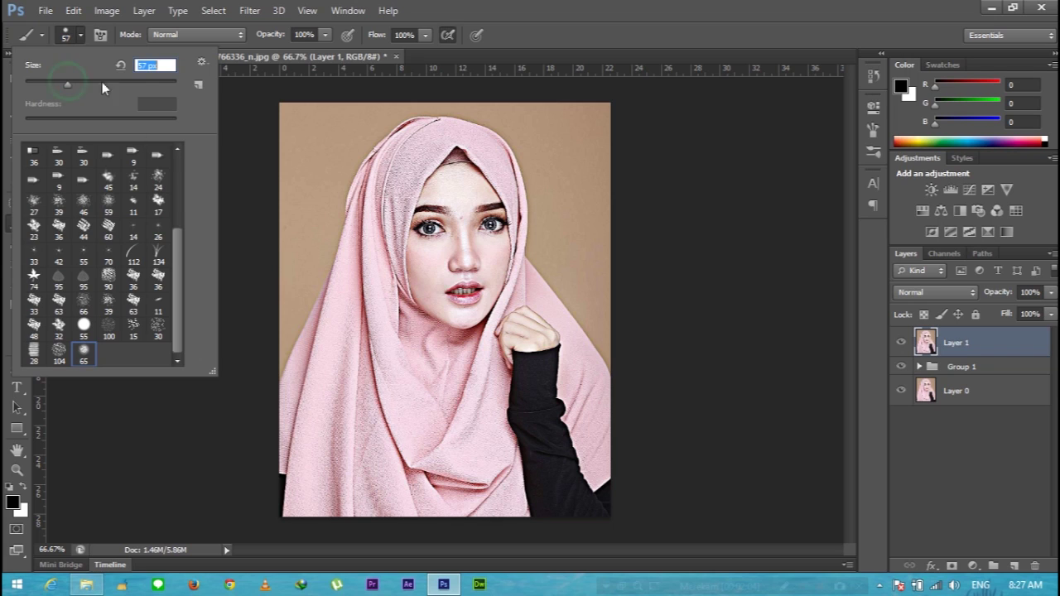
{"action": "left_click", "coordinate": [306, 34]}
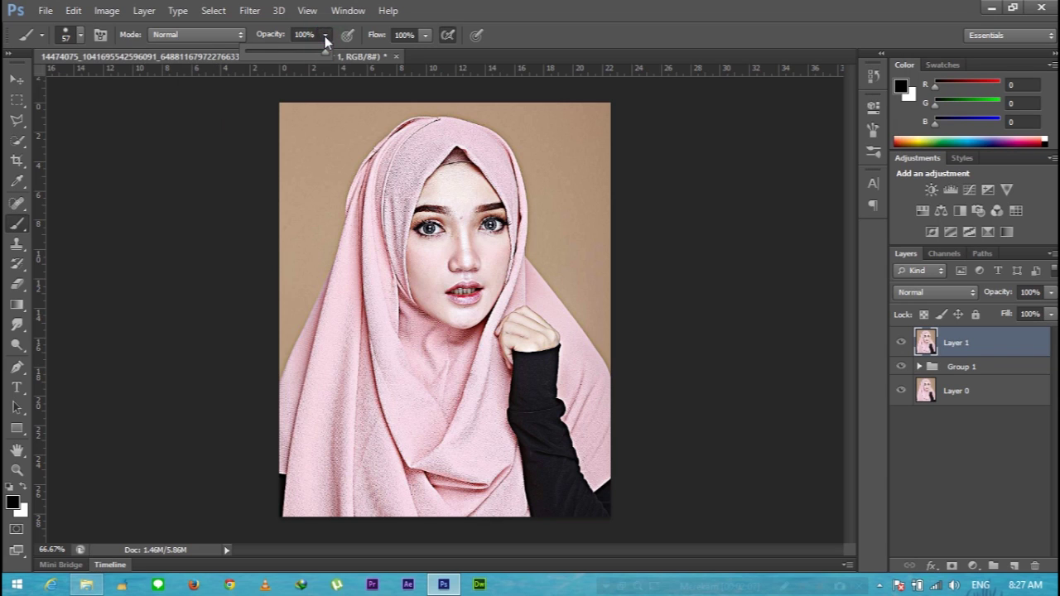
{"action": "left_click", "coordinate": [18, 328]}
{"action": "left_click", "coordinate": [83, 353]}
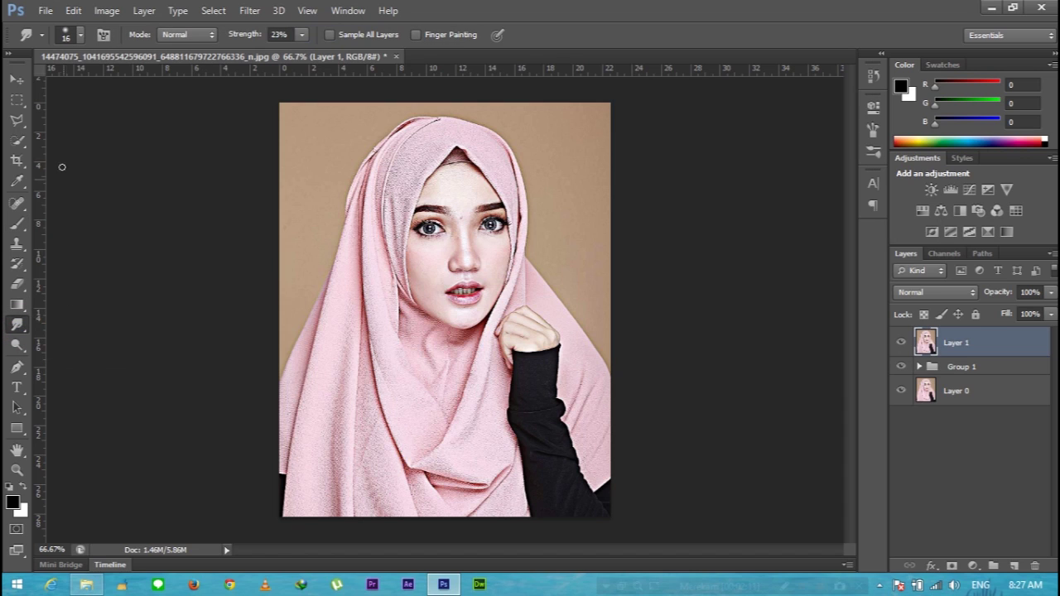
- Choose the 65 px soft brush preset and resize it to 33 px
{"action": "left_click", "coordinate": [81, 36]}
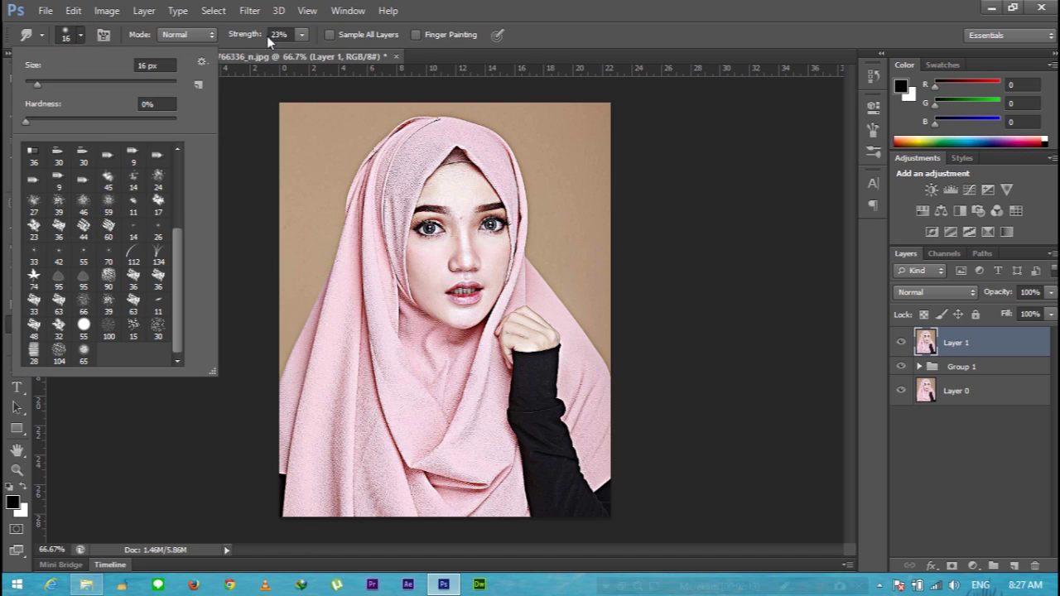
{"action": "left_click", "coordinate": [85, 353]}
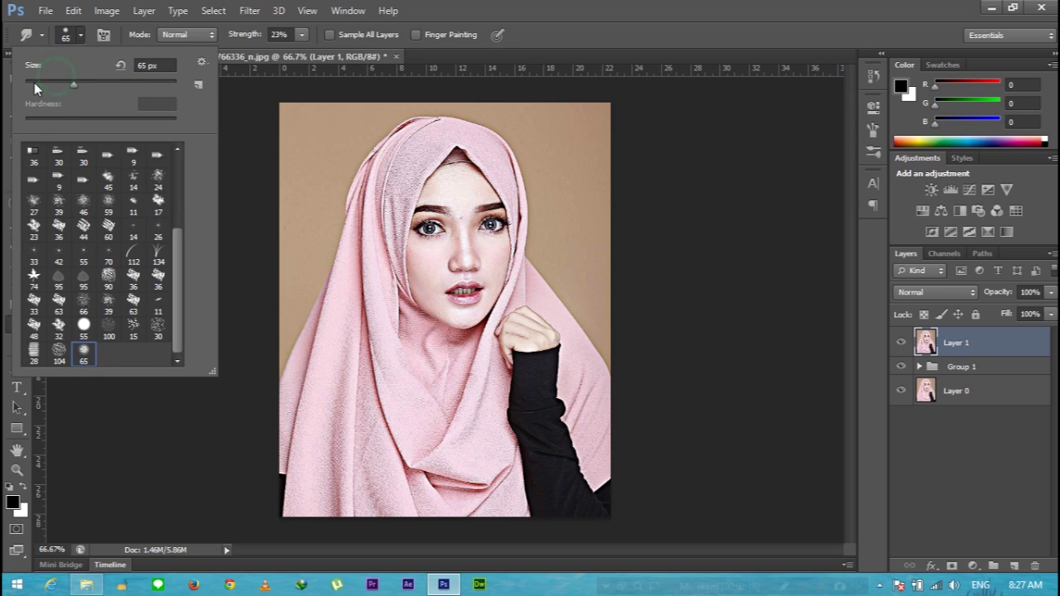
{"action": "left_click", "coordinate": [50, 84]}
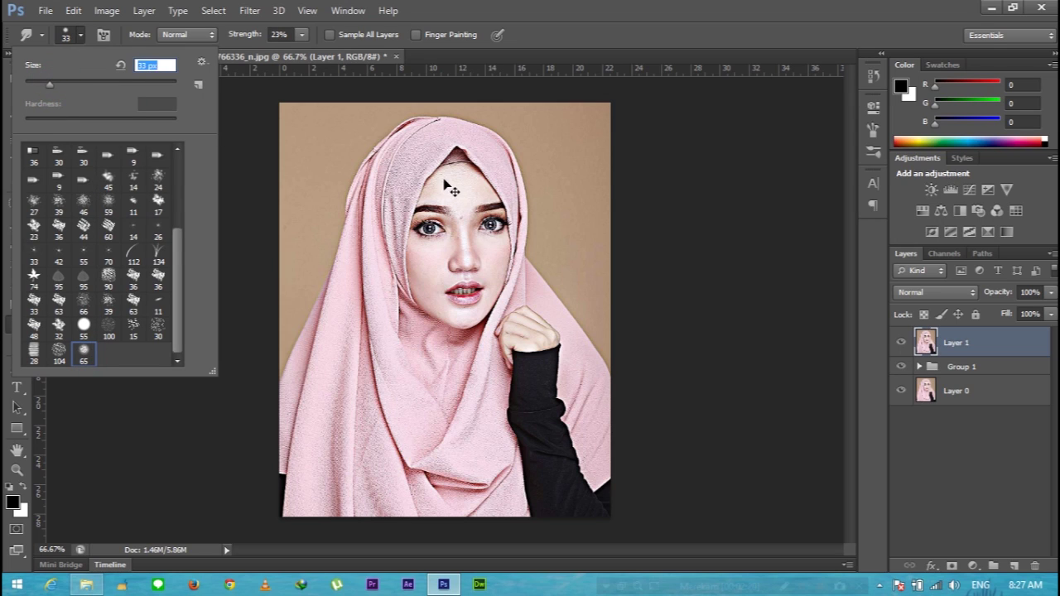
{"action": "key", "text": "Return"}
- Zoom in close on the face and make the smudge brush slightly smaller
{"action": "key", "text": "ctrl+1"}
{"action": "scroll", "coordinate": [573, 151], "scroll_direction": "up", "scroll_amount": 3}
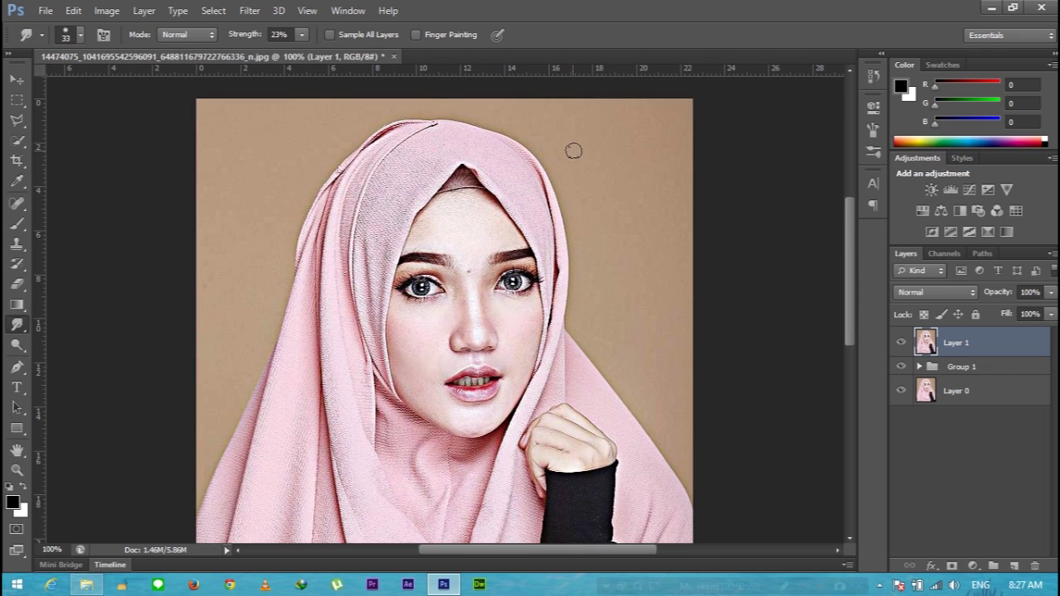
{"action": "key", "text": "ctrl+plus"}
{"action": "scroll", "coordinate": [603, 177], "scroll_direction": "up", "scroll_amount": 1}
{"action": "scroll", "coordinate": [588, 249], "scroll_direction": "up", "scroll_amount": 1}
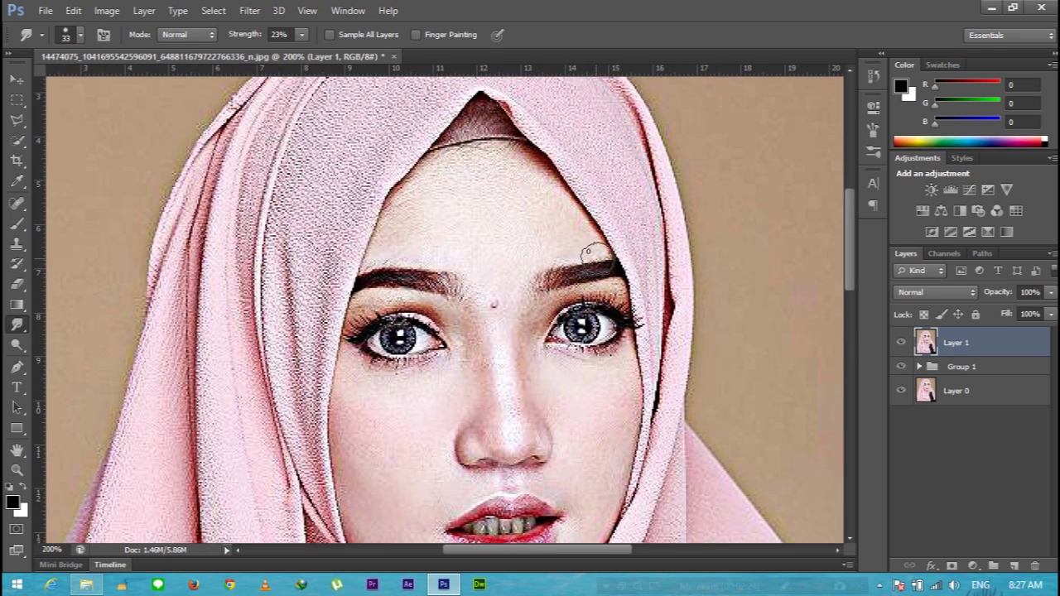
{"action": "scroll", "coordinate": [589, 262], "scroll_direction": "up", "scroll_amount": 1}
{"action": "right_click", "coordinate": [453, 225]}
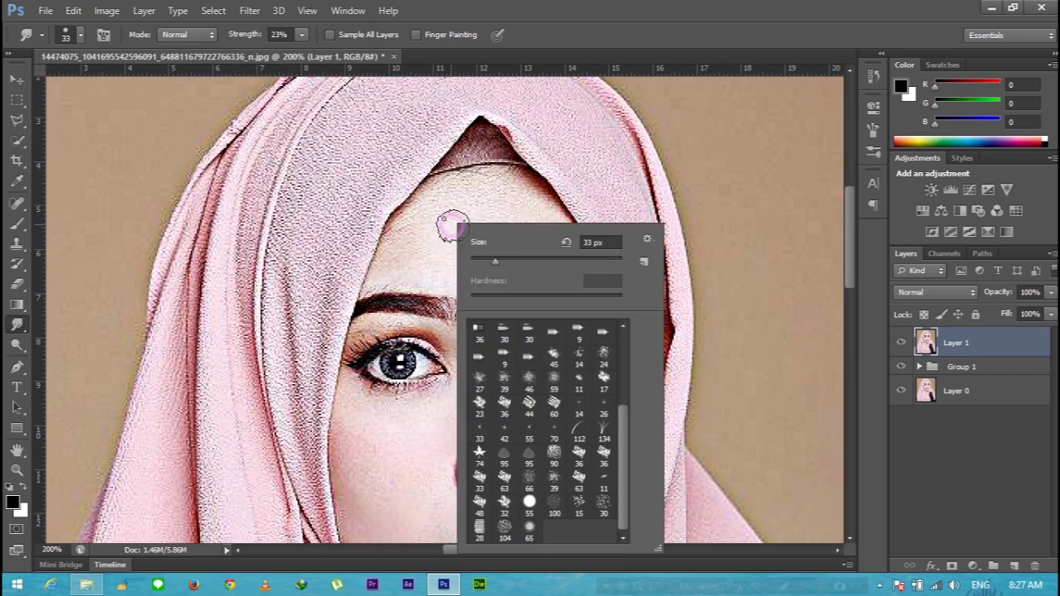
{"action": "left_click", "coordinate": [487, 261]}
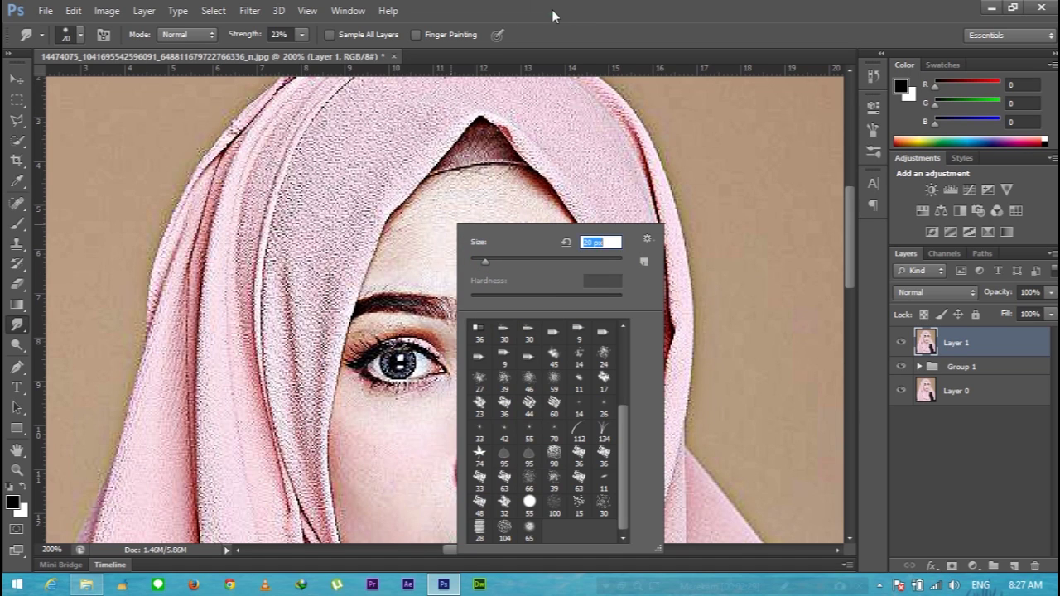
- Smudge away the mole between the eyebrows, then set strength to 30%
{"action": "key", "text": "Return"}
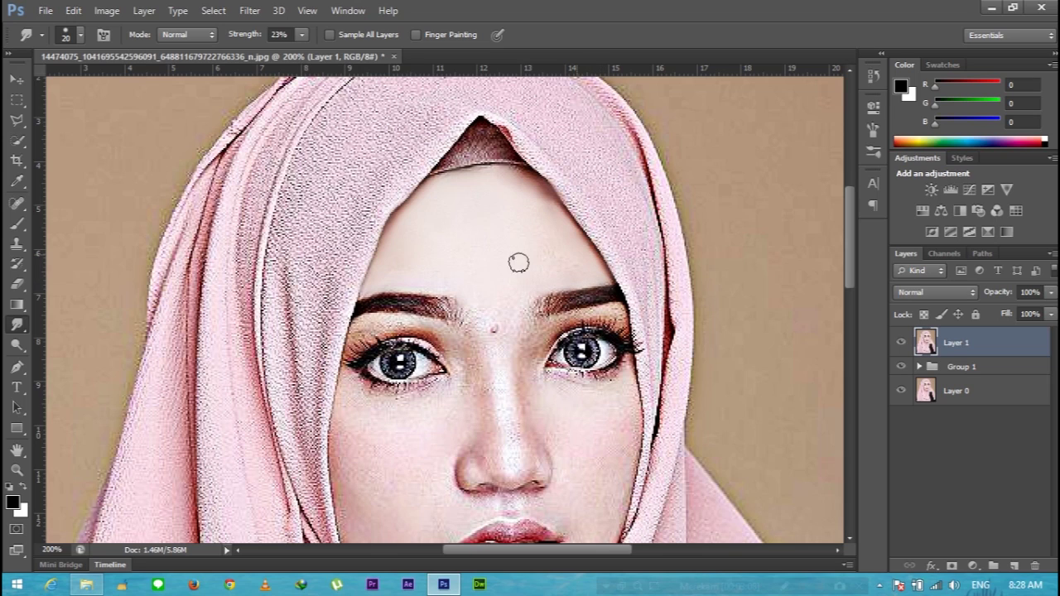
{"action": "left_click_drag", "start_coordinate": [490, 306], "coordinate": [505, 354]}
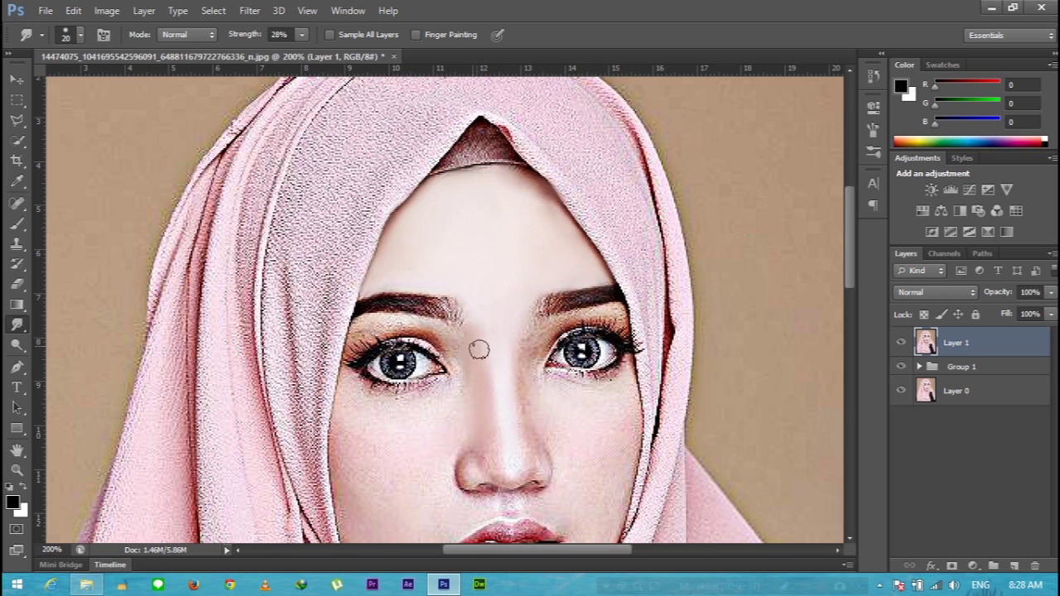
{"action": "key", "text": "Return"}
{"action": "key", "text": "3"}
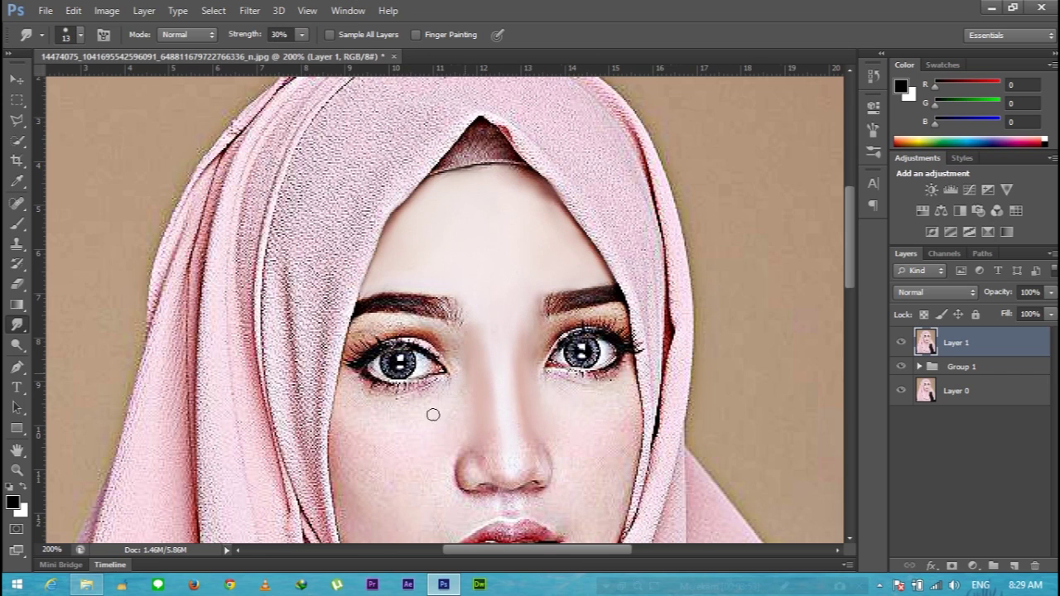
- Smooth the left eye's eyeliner wing with a 9 px brush at 500% zoom
{"action": "scroll", "coordinate": [544, 441], "scroll_direction": "down", "scroll_amount": 5}
{"action": "left_click", "coordinate": [66, 35]}
{"action": "left_click_drag", "start_coordinate": [33, 92], "coordinate": [46, 91]}
{"action": "key", "text": "Return"}
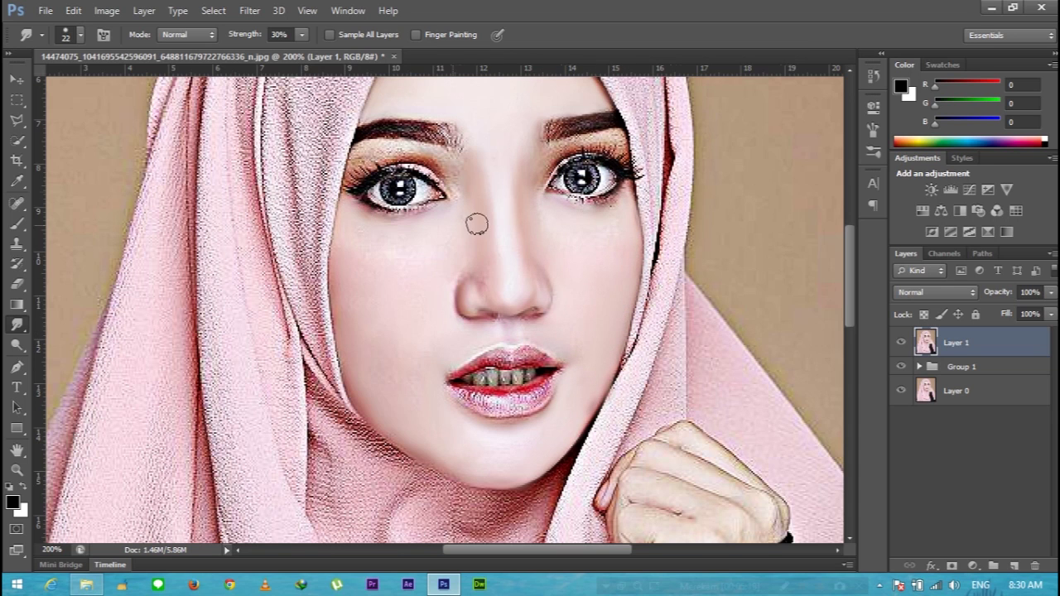
{"action": "left_click", "coordinate": [80, 37]}
{"action": "type", "text": "9"}
{"action": "key", "text": "Return"}
{"action": "key", "text": "ctrl+plus"}
{"action": "key", "text": "ctrl+plus"}
{"action": "key", "text": "ctrl+plus"}
{"action": "mouse_move", "coordinate": [447, 200]}
{"action": "left_mouse_down"}
{"action": "mouse_move", "coordinate": [230, 171]}
{"action": "mouse_move", "coordinate": [279, 185]}
{"action": "mouse_move", "coordinate": [229, 265]}
{"action": "mouse_move", "coordinate": [399, 243]}
{"action": "mouse_move", "coordinate": [439, 277]}
{"action": "left_mouse_up"}
- Smudge the left eye's lower lash line darker with a 5 px brush
{"action": "right_click", "coordinate": [207, 227]}
{"action": "type", "text": "5"}
{"action": "key", "text": "Return"}
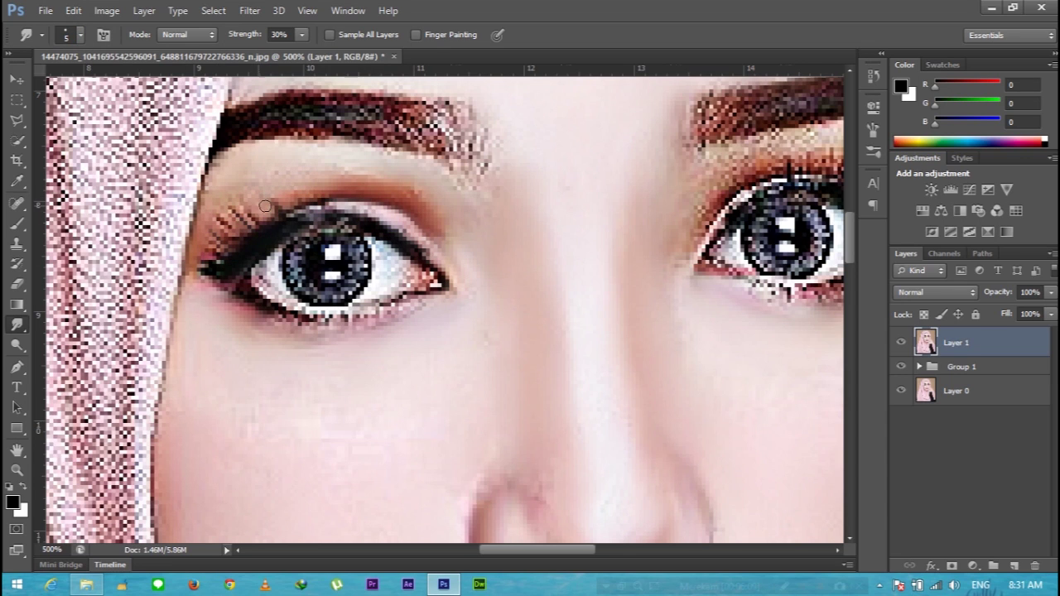
{"action": "mouse_move", "coordinate": [243, 254]}
{"action": "left_mouse_down"}
{"action": "mouse_move", "coordinate": [236, 282]}
{"action": "mouse_move", "coordinate": [382, 313]}
{"action": "left_mouse_up"}
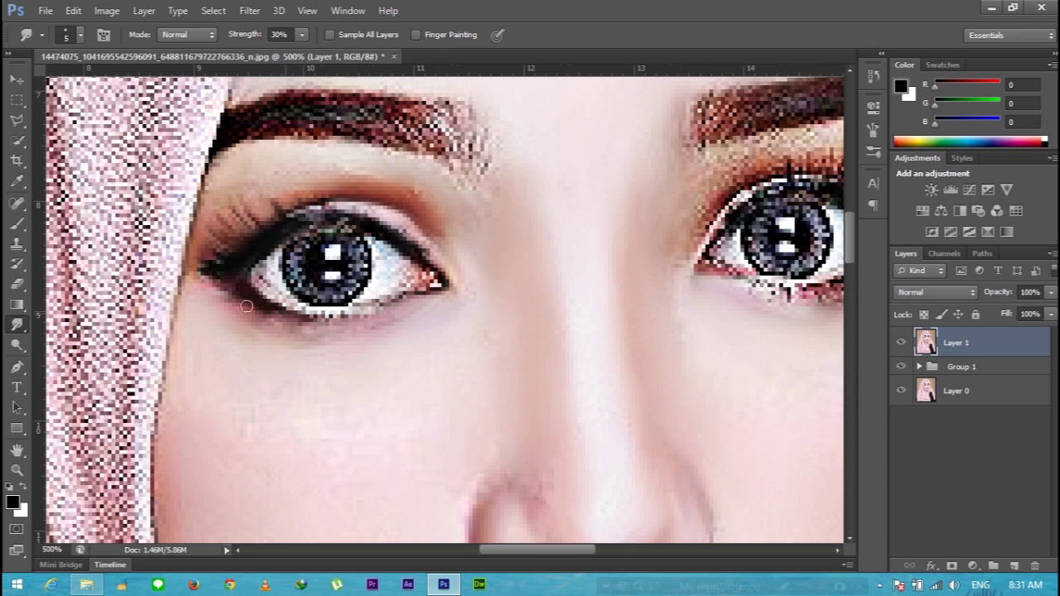
- Darken and smudge the right eye's upper lash line with a 6 px brush
{"action": "left_click", "coordinate": [80, 33]}
{"action": "type", "text": "12"}
{"action": "key", "text": "Return"}
{"action": "left_click_drag", "start_coordinate": [539, 508], "coordinate": [261, 497]}
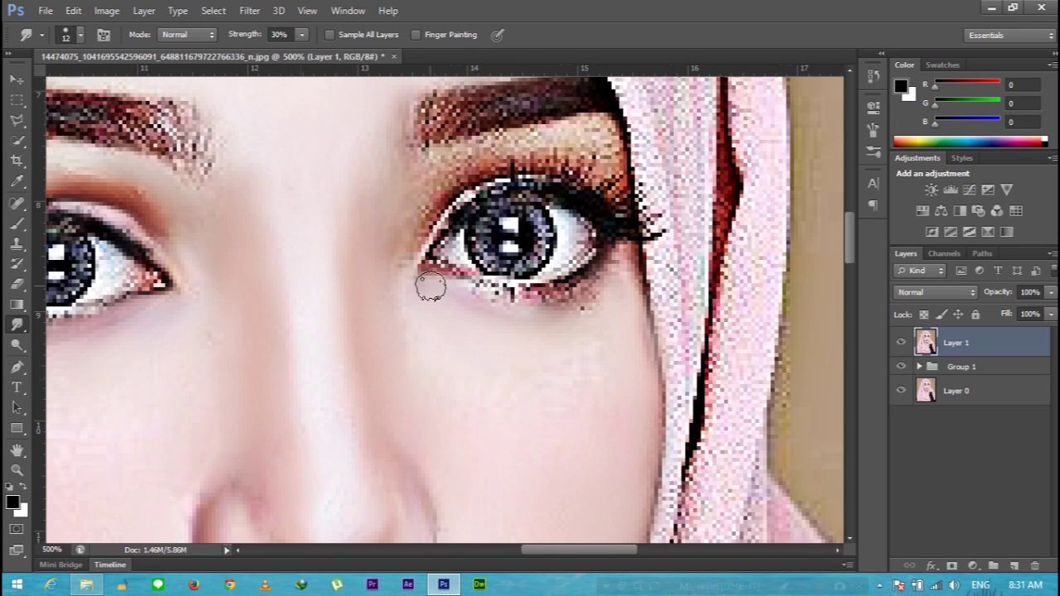
{"action": "left_click", "coordinate": [81, 34]}
{"action": "type", "text": "6"}
{"action": "key", "text": "Return"}
{"action": "mouse_move", "coordinate": [556, 202]}
{"action": "left_mouse_down"}
{"action": "mouse_move", "coordinate": [614, 192]}
{"action": "mouse_move", "coordinate": [422, 263]}
{"action": "mouse_move", "coordinate": [522, 294]}
{"action": "mouse_move", "coordinate": [593, 261]}
{"action": "left_mouse_up"}
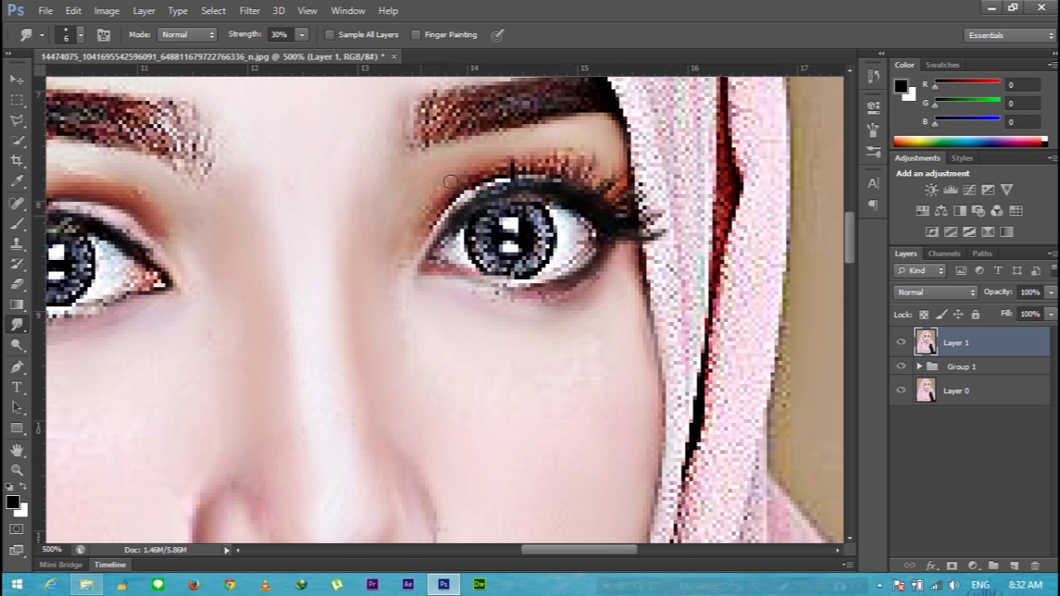
- Smooth the forehead with a 16 px smudge brush
{"action": "scroll", "coordinate": [452, 151], "scroll_direction": "left", "scroll_amount": 5}
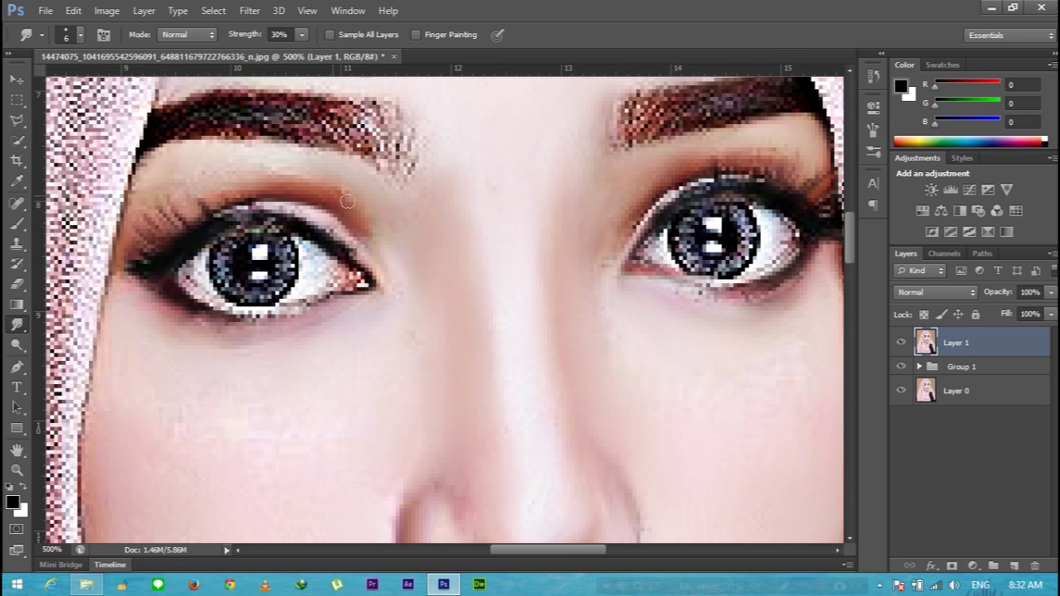
{"action": "scroll", "coordinate": [451, 151], "scroll_direction": "up", "scroll_amount": 3}
{"action": "scroll", "coordinate": [452, 152], "scroll_direction": "up", "scroll_amount": 5}
{"action": "left_click_drag", "start_coordinate": [302, 34], "coordinate": [309, 54]}
{"action": "left_click", "coordinate": [80, 34]}
{"action": "left_click", "coordinate": [79, 83]}
{"action": "key", "text": "Return"}
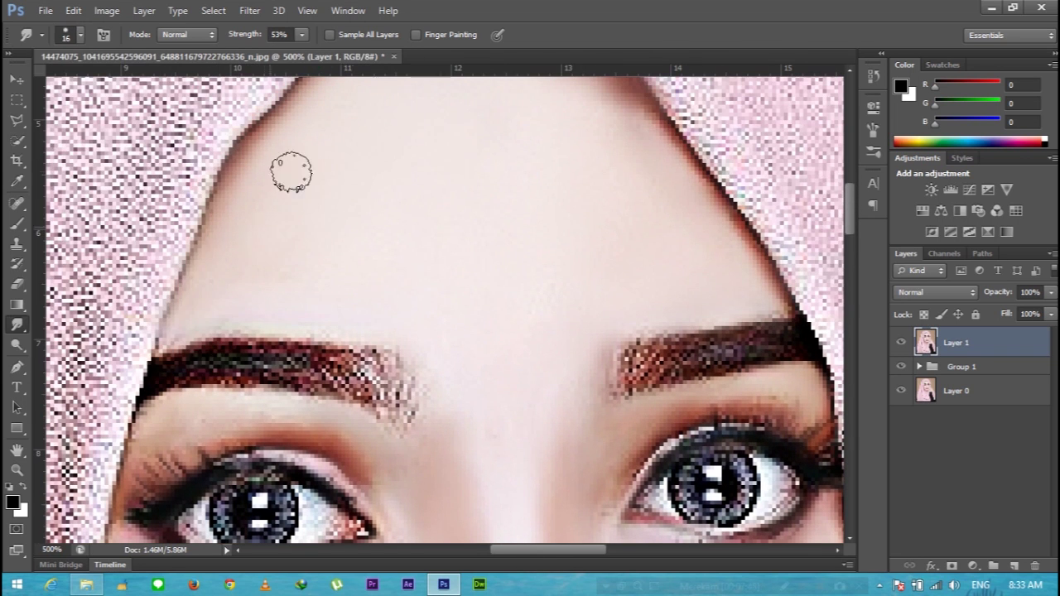
{"action": "left_click_drag", "start_coordinate": [246, 190], "coordinate": [291, 171]}
{"action": "scroll", "coordinate": [383, 244], "scroll_direction": "up", "scroll_amount": 2}
{"action": "mouse_move", "coordinate": [497, 157]}
{"action": "left_mouse_down"}
{"action": "mouse_move", "coordinate": [621, 244]}
{"action": "mouse_move", "coordinate": [717, 340]}
{"action": "left_mouse_up"}
- Smooth the right side of the lower lip with an 11 px brush at 31% strength
{"action": "scroll", "coordinate": [579, 356], "scroll_direction": "down", "scroll_amount": 5}
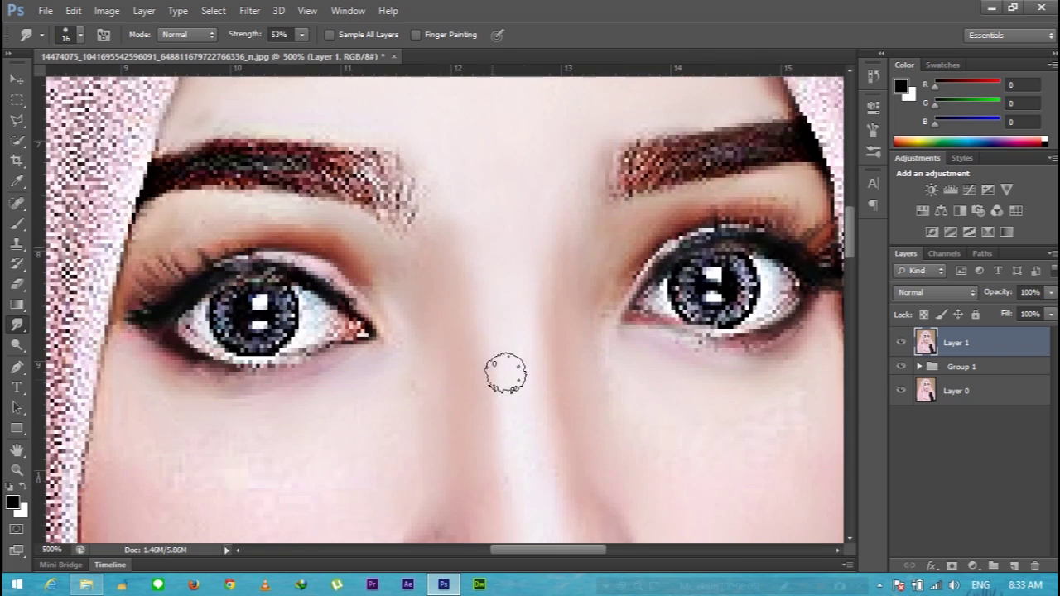
{"action": "scroll", "coordinate": [488, 348], "scroll_direction": "down", "scroll_amount": 3}
{"action": "scroll", "coordinate": [389, 314], "scroll_direction": "down", "scroll_amount": 1}
{"action": "scroll", "coordinate": [270, 457], "scroll_direction": "down", "scroll_amount": 3}
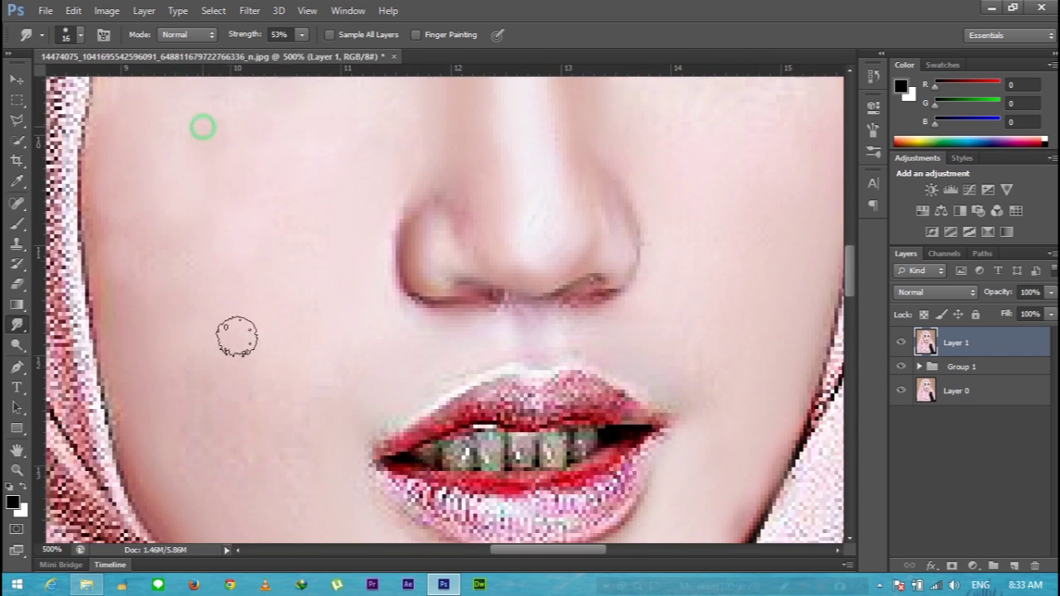
{"action": "scroll", "coordinate": [237, 334], "scroll_direction": "down", "scroll_amount": 2}
{"action": "left_click", "coordinate": [81, 34]}
{"action": "type", "text": "11"}
{"action": "key", "text": "Return"}
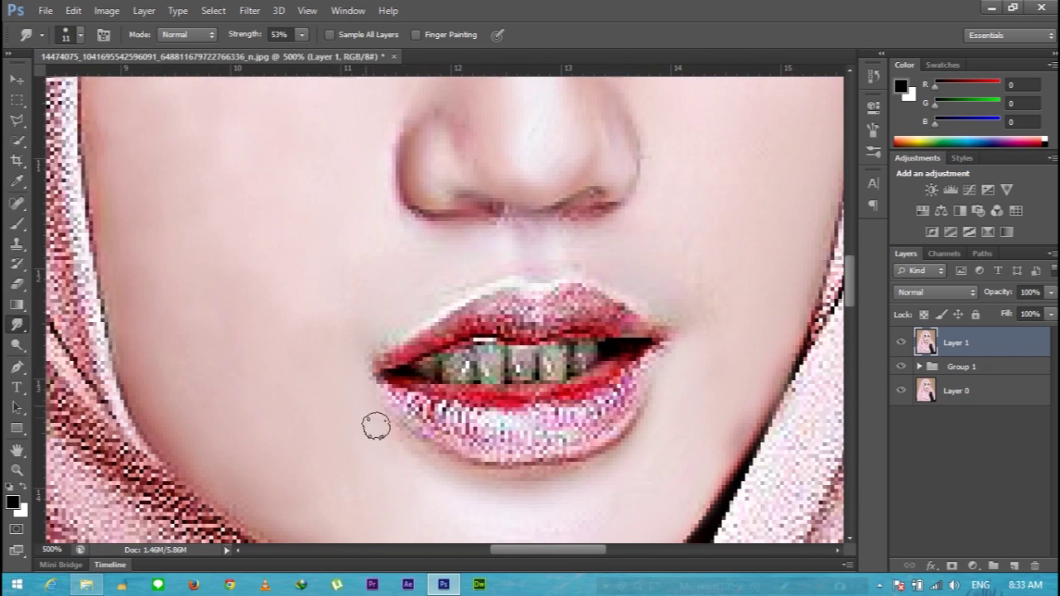
{"action": "scroll", "coordinate": [373, 425], "scroll_direction": "down", "scroll_amount": 2}
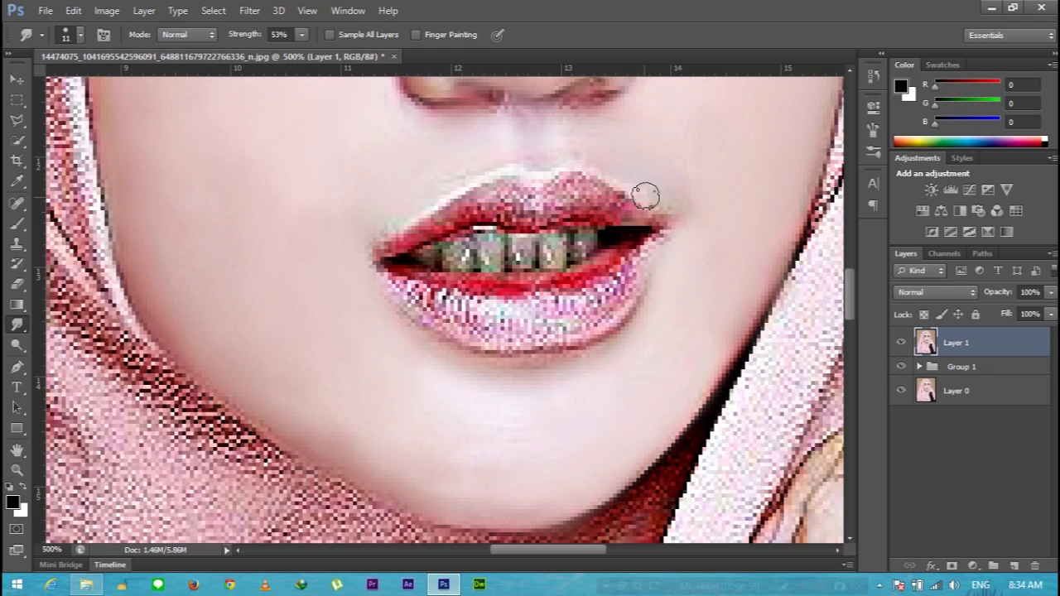
{"action": "key", "text": "3"}
{"action": "key", "text": "1"}
{"action": "mouse_move", "coordinate": [646, 283]}
{"action": "left_mouse_down"}
{"action": "mouse_move", "coordinate": [539, 343]}
{"action": "mouse_move", "coordinate": [397, 290]}
{"action": "mouse_move", "coordinate": [651, 243]}
{"action": "mouse_move", "coordinate": [530, 207]}
{"action": "mouse_move", "coordinate": [663, 222]}
{"action": "mouse_move", "coordinate": [489, 194]}
{"action": "mouse_move", "coordinate": [643, 253]}
{"action": "mouse_move", "coordinate": [391, 290]}
{"action": "left_mouse_up"}
- Soften the gaps between the teeth with a 6 px brush, then raise strength to 54%
{"action": "scroll", "coordinate": [397, 289], "scroll_direction": "up", "scroll_amount": 3}
{"action": "key", "text": "bracketleft"}
{"action": "key", "text": "bracketleft"}
{"action": "key", "text": "bracketleft"}
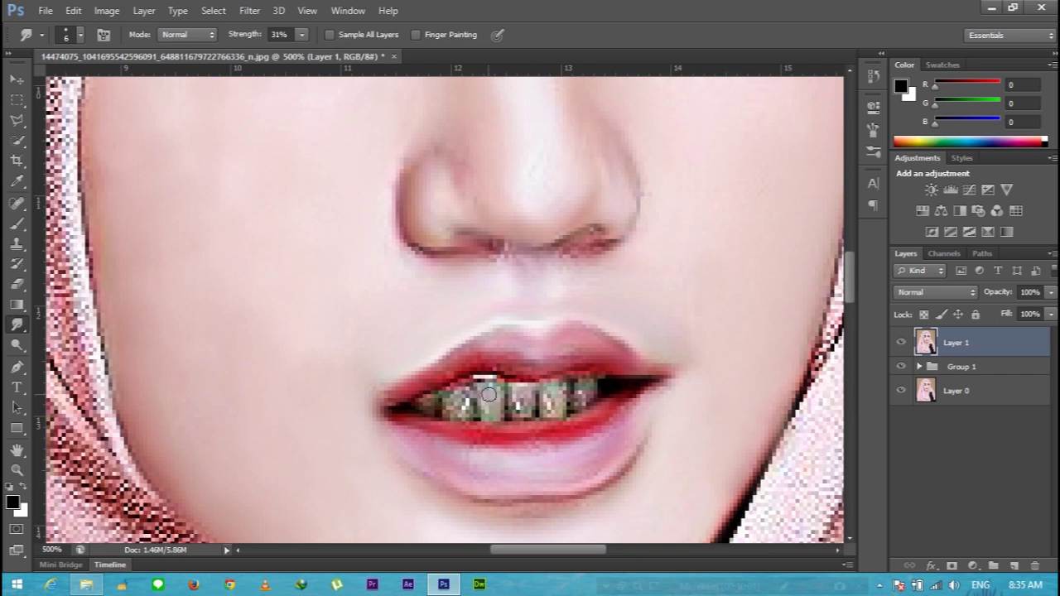
{"action": "left_click_drag", "start_coordinate": [455, 383], "coordinate": [578, 409]}
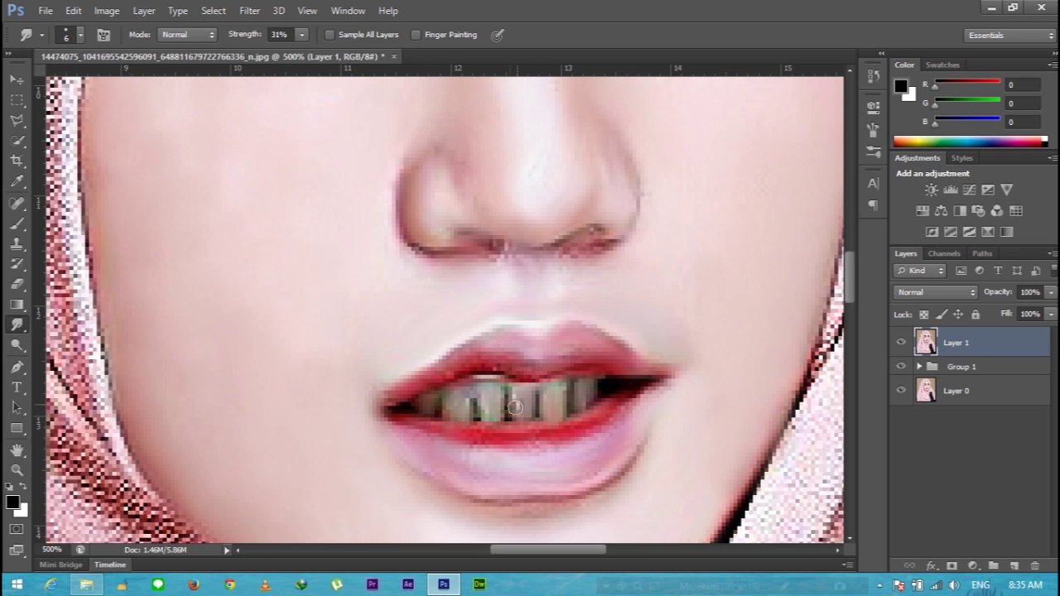
{"action": "scroll", "coordinate": [414, 407], "scroll_direction": "down", "scroll_amount": 2}
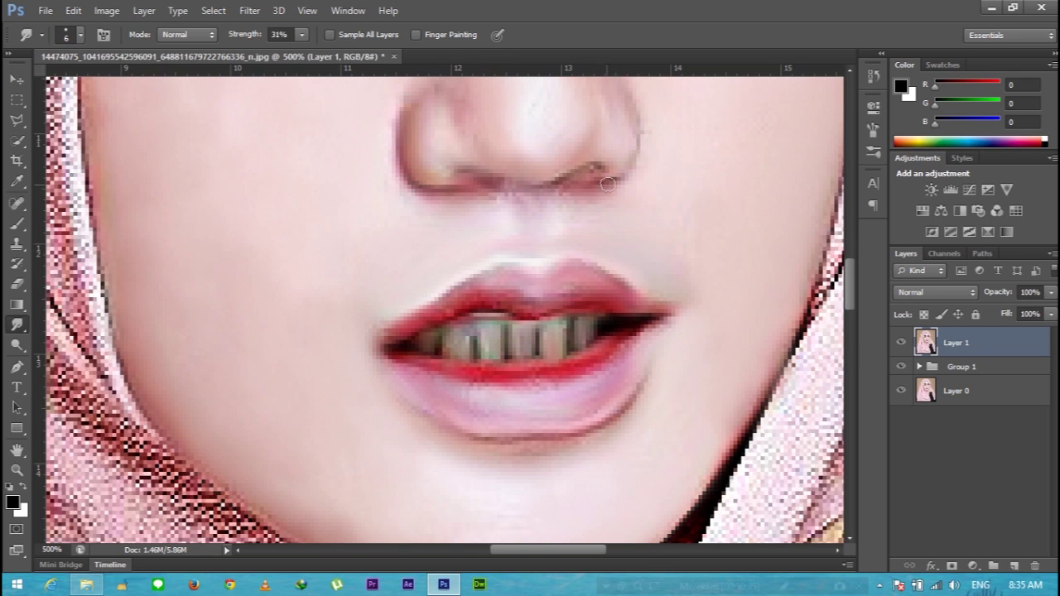
{"action": "scroll", "coordinate": [608, 184], "scroll_direction": "up", "scroll_amount": 5}
{"action": "left_click", "coordinate": [66, 34]}
{"action": "key", "text": "Return"}
{"action": "scroll", "coordinate": [393, 367], "scroll_direction": "up", "scroll_amount": 2}
- Resize the smudge brush to 10 px, then 43 px, while moving around the face
{"action": "left_click", "coordinate": [80, 34]}
{"action": "type", "text": "10"}
{"action": "key", "text": "Return"}
{"action": "scroll", "coordinate": [703, 447], "scroll_direction": "up", "scroll_amount": 2}
{"action": "scroll", "coordinate": [745, 373], "scroll_direction": "down", "scroll_amount": 5}
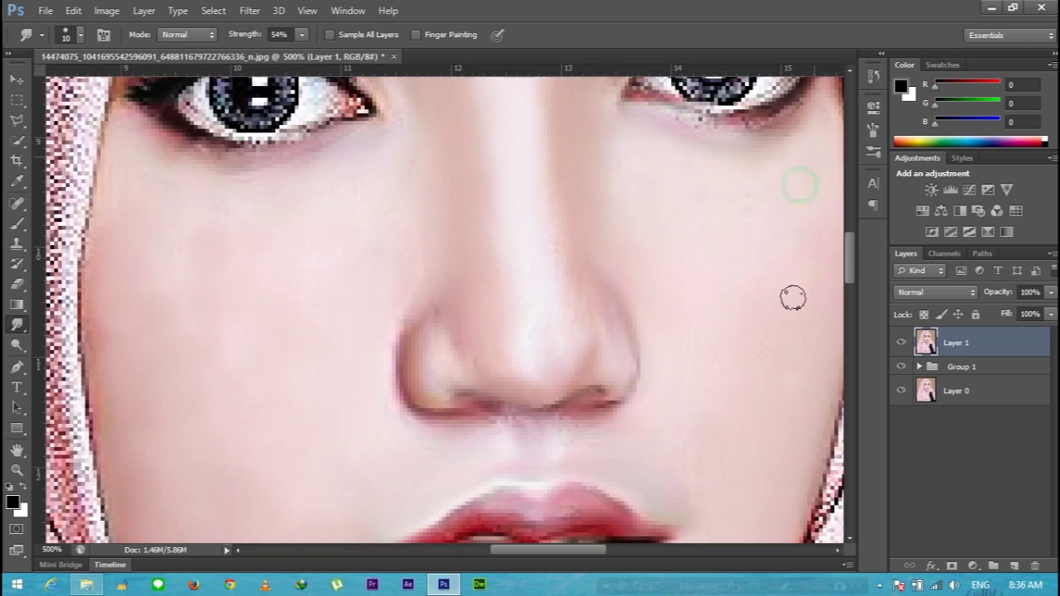
{"action": "scroll", "coordinate": [807, 461], "scroll_direction": "down", "scroll_amount": 5}
{"action": "scroll", "coordinate": [736, 326], "scroll_direction": "down", "scroll_amount": 3}
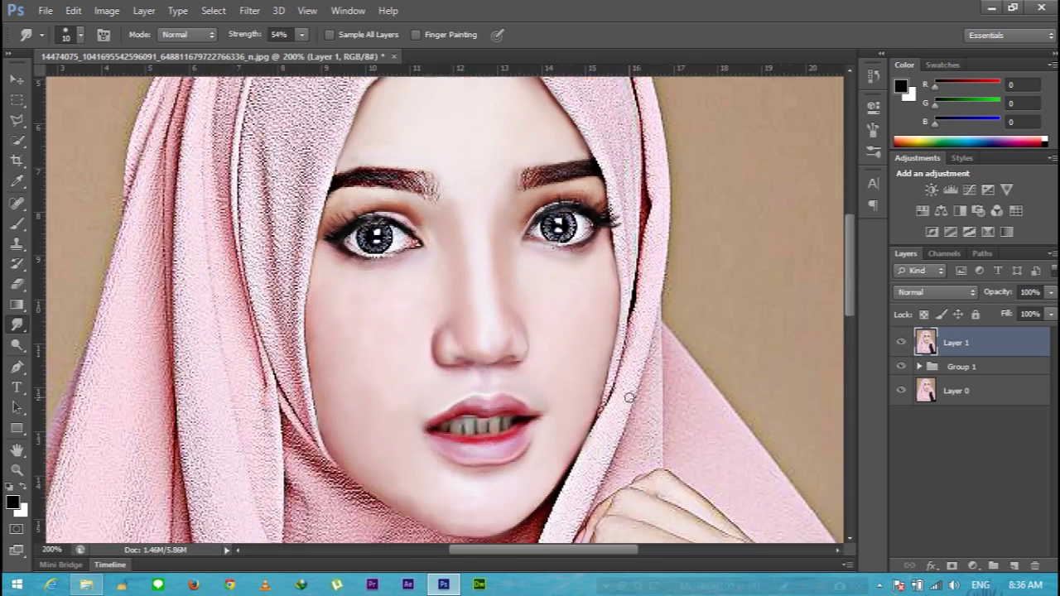
{"action": "left_click", "coordinate": [82, 34]}
{"action": "type", "text": "43"}
{"action": "key", "text": "Return"}
{"action": "scroll", "coordinate": [530, 331], "scroll_direction": "down", "scroll_amount": 3}
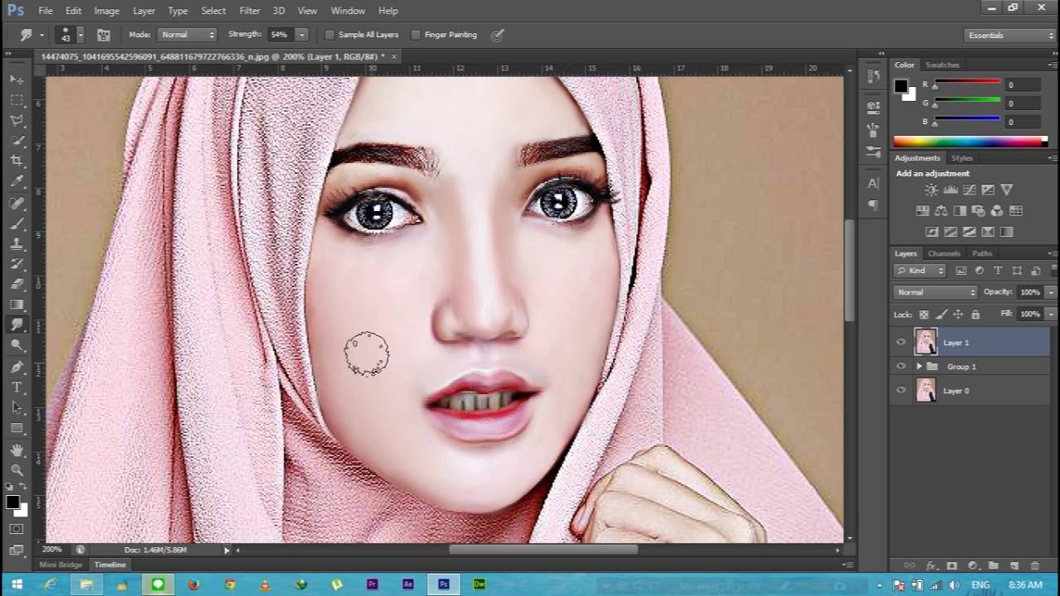
{"action": "scroll", "coordinate": [545, 307], "scroll_direction": "up", "scroll_amount": 3}
- Set an 11 px smudge brush with strength 28%
{"action": "left_click", "coordinate": [81, 34]}
{"action": "left_click", "coordinate": [41, 85]}
{"action": "key", "text": "Return"}
{"action": "key", "text": "2"}
{"action": "key", "text": "8"}
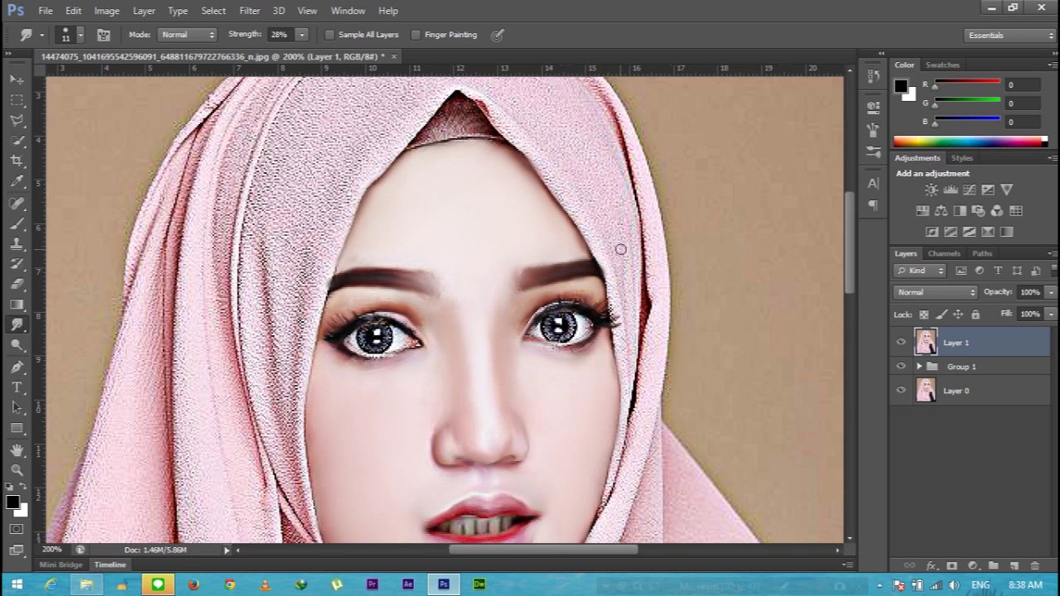
- Zoom to 500% and smooth the right eye's speckled iris with a 6 px brush
{"action": "key", "text": "ctrl+plus"}
{"action": "key", "text": "bracketleft"}
{"action": "key", "text": "bracketleft"}
{"action": "key", "text": "bracketleft"}
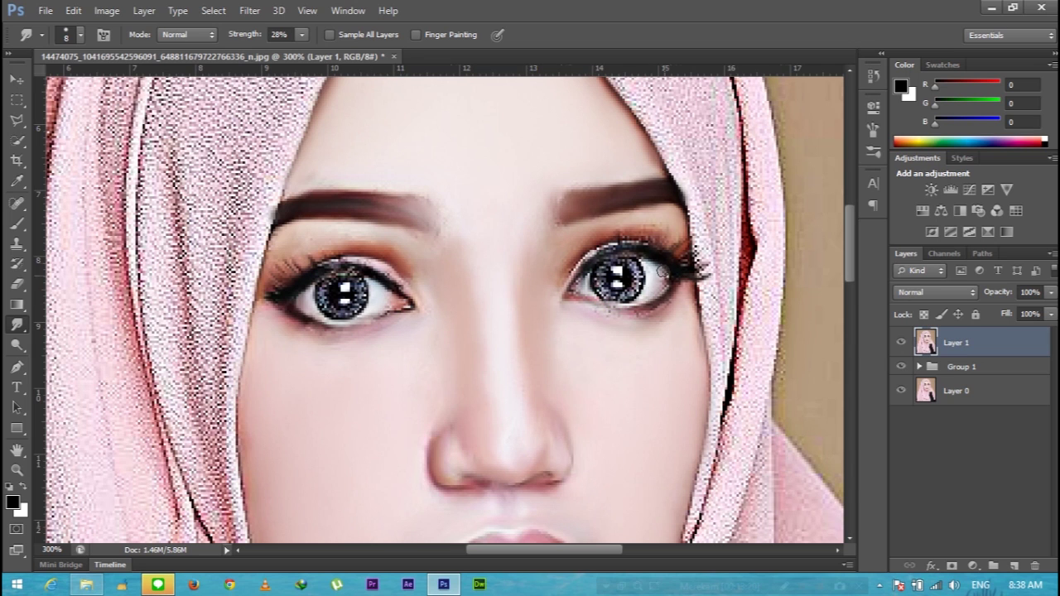
{"action": "key", "text": "ctrl+plus"}
{"action": "key", "text": "ctrl+plus"}
{"action": "key", "text": "bracketleft"}
{"action": "key", "text": "bracketleft"}
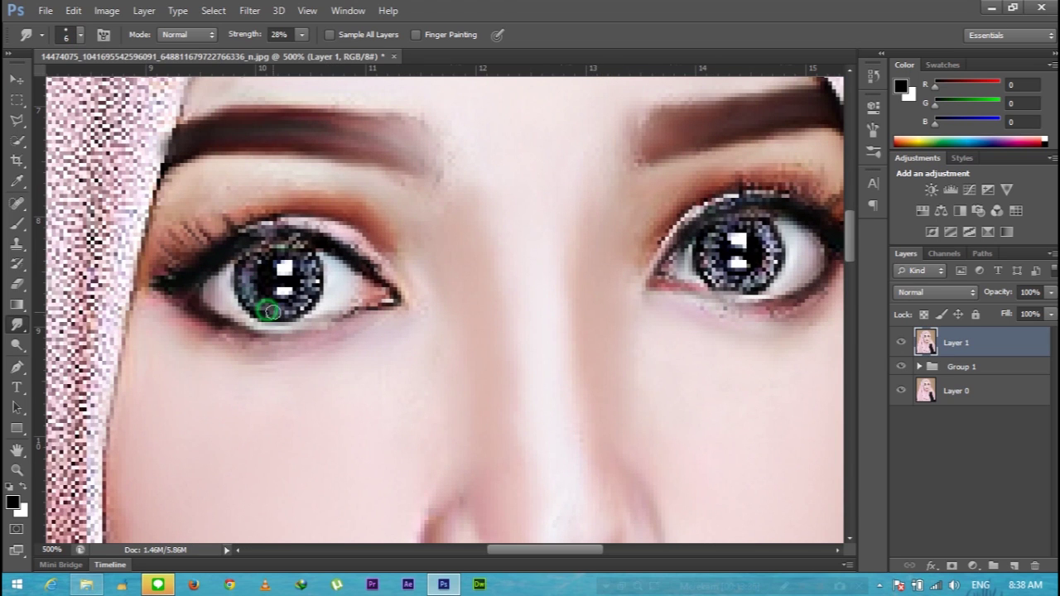
{"action": "left_click_drag", "start_coordinate": [704, 244], "coordinate": [769, 229]}
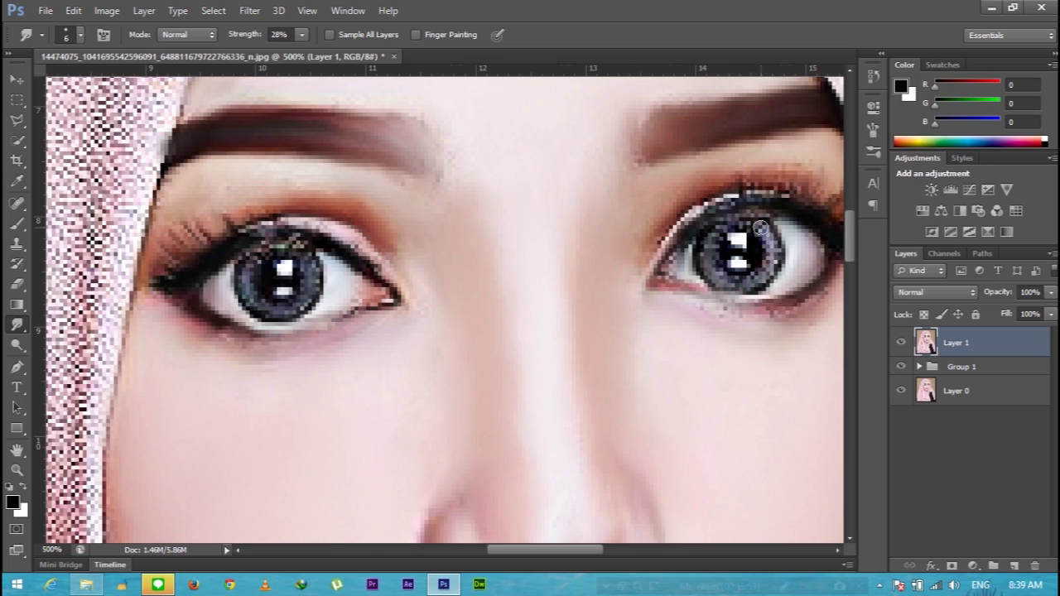
{"action": "scroll", "coordinate": [749, 217], "scroll_direction": "up", "scroll_amount": 2}
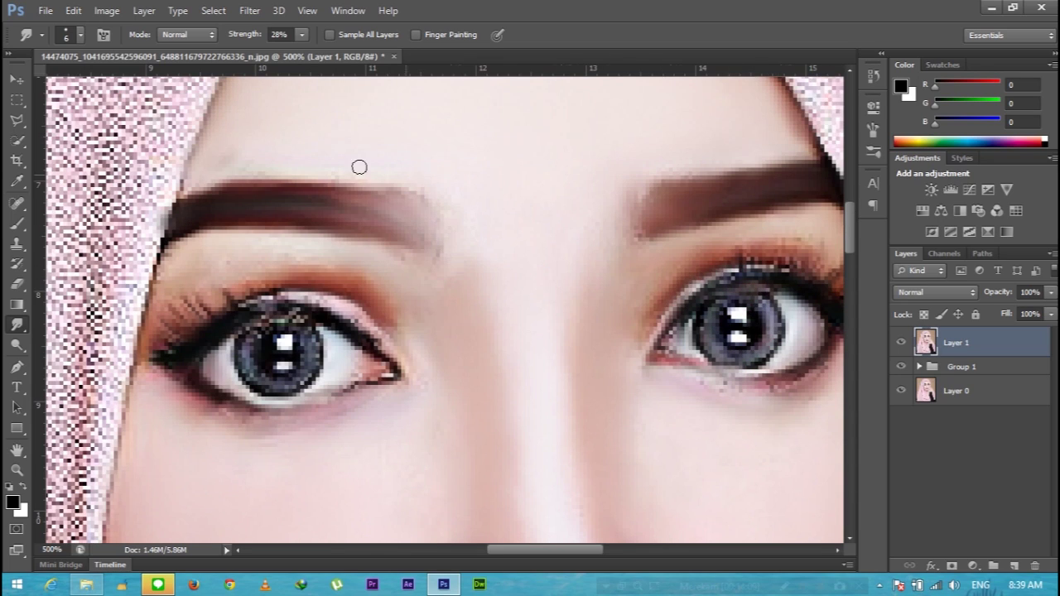
{"action": "scroll", "coordinate": [411, 176], "scroll_direction": "up", "scroll_amount": 10}
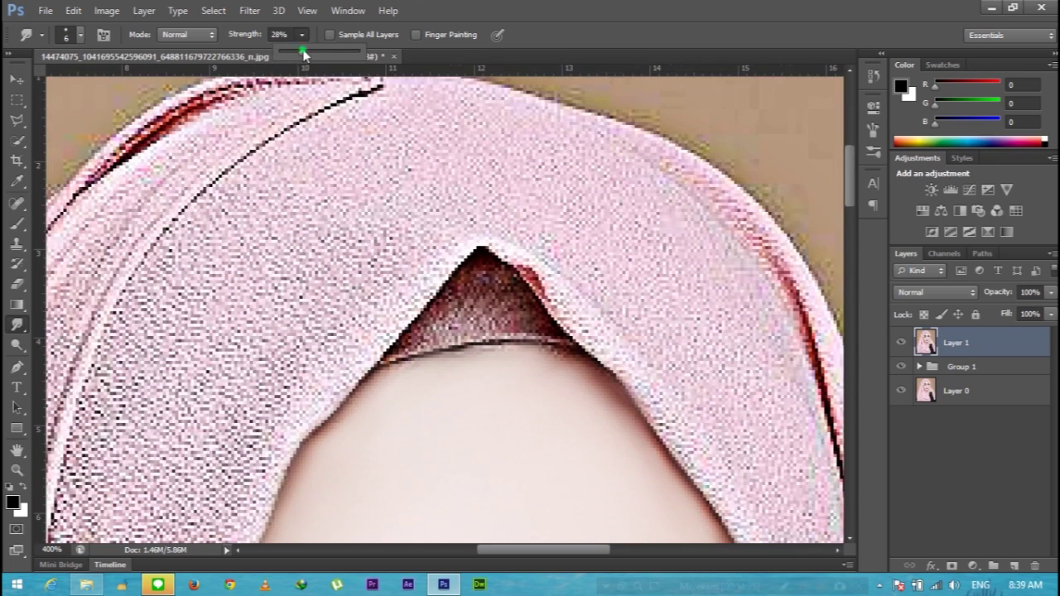
- At 45% smudge strength, smooth the hijab peak and the dark line beneath it
{"action": "key", "text": "4"}
{"action": "key", "text": "5"}
{"action": "mouse_move", "coordinate": [478, 306]}
{"action": "left_mouse_down"}
{"action": "mouse_move", "coordinate": [456, 288]}
{"action": "mouse_move", "coordinate": [495, 294]}
{"action": "left_mouse_up"}
{"action": "left_click_drag", "start_coordinate": [383, 365], "coordinate": [522, 339]}
- With a 24 px brush at 50% strength, smudge the upper-left and textured left hijab smooth
{"action": "left_click", "coordinate": [66, 34]}
{"action": "type", "text": "24"}
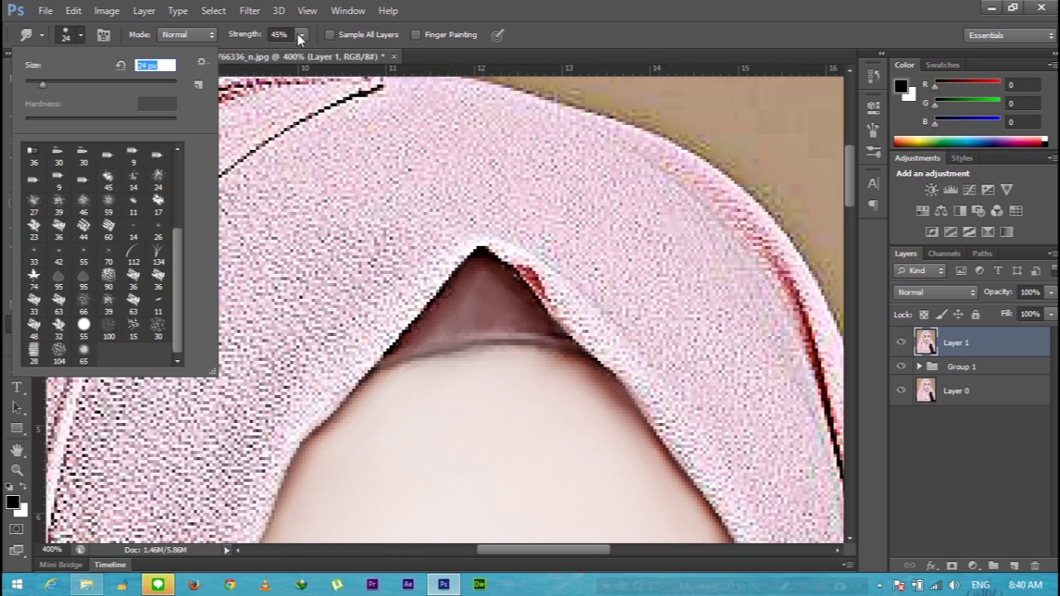
{"action": "key", "text": "Return"}
{"action": "key", "text": "4"}
{"action": "key", "text": "1"}
{"action": "mouse_move", "coordinate": [414, 153]}
{"action": "left_mouse_down"}
{"action": "mouse_move", "coordinate": [298, 286]}
{"action": "mouse_move", "coordinate": [208, 314]}
{"action": "mouse_move", "coordinate": [419, 232]}
{"action": "mouse_move", "coordinate": [211, 394]}
{"action": "mouse_move", "coordinate": [130, 390]}
{"action": "left_mouse_up"}
{"action": "key", "text": "5"}
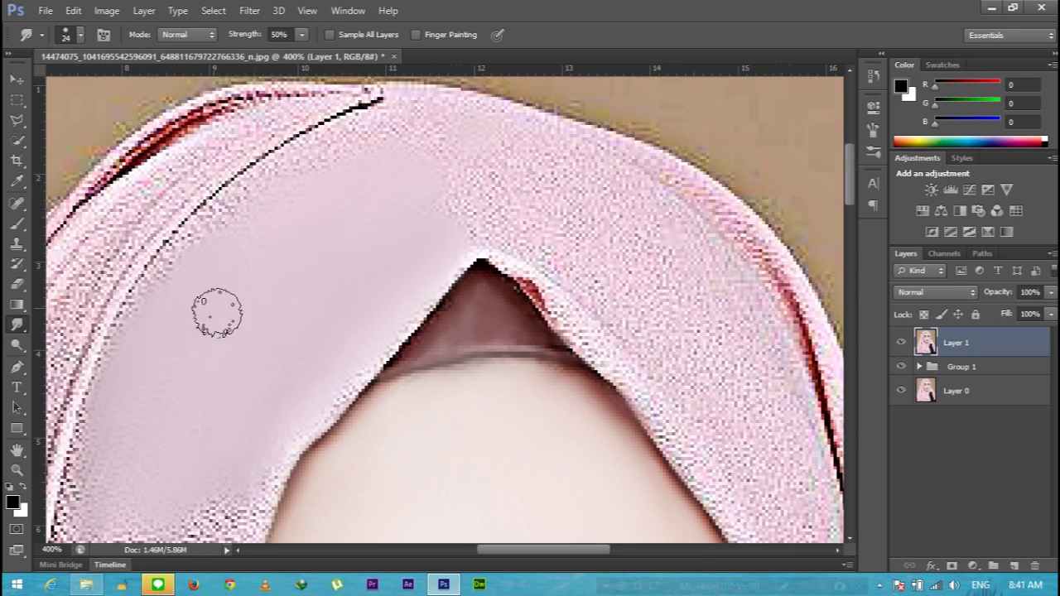
{"action": "left_click_drag", "start_coordinate": [213, 307], "coordinate": [359, 189]}
- Switch to a 19 px brush at 46% strength and smooth the hijab folds near the eye
{"action": "scroll", "coordinate": [390, 239], "scroll_direction": "down", "scroll_amount": 2}
{"action": "key", "text": "ctrl+minus"}
{"action": "scroll", "coordinate": [227, 323], "scroll_direction": "down", "scroll_amount": 2}
{"action": "mouse_move", "coordinate": [227, 323]}
{"action": "left_mouse_down"}
{"action": "mouse_move", "coordinate": [213, 290]}
{"action": "mouse_move", "coordinate": [83, 282]}
{"action": "left_mouse_up"}
{"action": "key", "text": "ctrl+plus"}
{"action": "scroll", "coordinate": [338, 347], "scroll_direction": "down", "scroll_amount": 1}
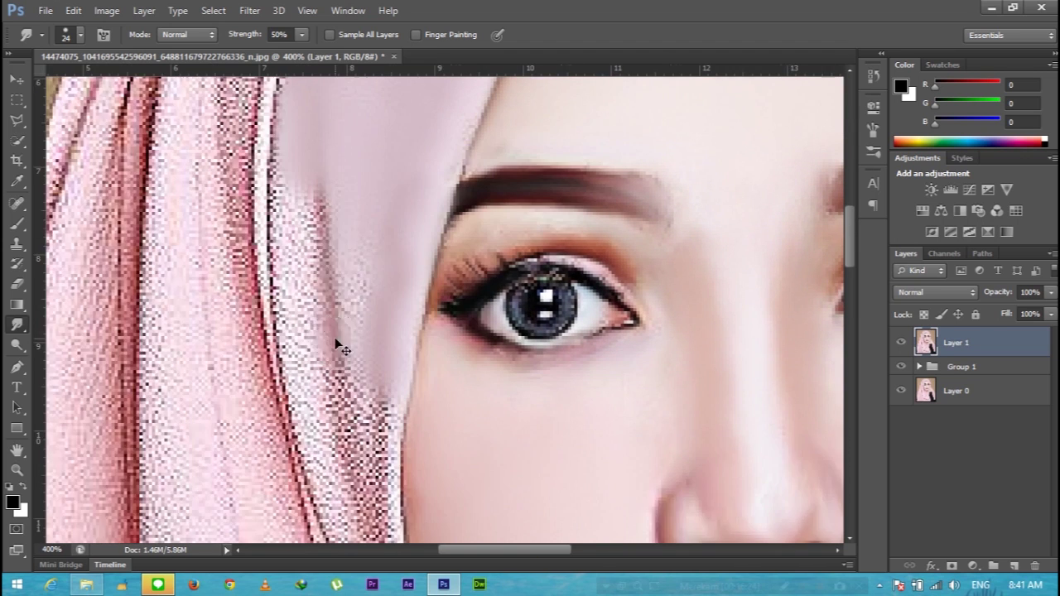
{"action": "key", "text": "ctrl+minus"}
{"action": "key", "text": "4"}
{"action": "key", "text": "6"}
{"action": "mouse_move", "coordinate": [329, 253]}
{"action": "left_mouse_down"}
{"action": "mouse_move", "coordinate": [376, 291]}
{"action": "mouse_move", "coordinate": [355, 433]}
{"action": "mouse_move", "coordinate": [393, 444]}
{"action": "left_mouse_up"}
{"action": "scroll", "coordinate": [352, 96], "scroll_direction": "down", "scroll_amount": 2}
{"action": "mouse_move", "coordinate": [386, 323]}
{"action": "left_mouse_down"}
{"action": "mouse_move", "coordinate": [357, 281]}
{"action": "mouse_move", "coordinate": [407, 333]}
{"action": "left_mouse_up"}
- Continue smudging the hijab folds framing the face with the 19 px brush
{"action": "scroll", "coordinate": [456, 379], "scroll_direction": "down", "scroll_amount": 1}
{"action": "scroll", "coordinate": [457, 379], "scroll_direction": "up", "scroll_amount": 5}
{"action": "scroll", "coordinate": [561, 170], "scroll_direction": "up", "scroll_amount": 2}
{"action": "mouse_move", "coordinate": [561, 225]}
{"action": "left_mouse_down"}
{"action": "mouse_move", "coordinate": [461, 244]}
{"action": "mouse_move", "coordinate": [391, 317]}
{"action": "mouse_move", "coordinate": [307, 378]}
{"action": "mouse_move", "coordinate": [324, 317]}
{"action": "mouse_move", "coordinate": [310, 513]}
{"action": "mouse_move", "coordinate": [272, 303]}
{"action": "mouse_move", "coordinate": [260, 433]}
{"action": "left_mouse_up"}
{"action": "scroll", "coordinate": [307, 388], "scroll_direction": "down", "scroll_amount": 1}
{"action": "scroll", "coordinate": [307, 397], "scroll_direction": "down", "scroll_amount": 1}
{"action": "scroll", "coordinate": [296, 215], "scroll_direction": "down", "scroll_amount": 2}
{"action": "scroll", "coordinate": [294, 147], "scroll_direction": "down", "scroll_amount": 2}
{"action": "mouse_move", "coordinate": [295, 147]}
{"action": "left_mouse_down"}
{"action": "mouse_move", "coordinate": [355, 481]}
{"action": "mouse_move", "coordinate": [332, 307]}
{"action": "mouse_move", "coordinate": [230, 171]}
{"action": "mouse_move", "coordinate": [237, 307]}
{"action": "mouse_move", "coordinate": [320, 525]}
{"action": "mouse_move", "coordinate": [256, 483]}
{"action": "mouse_move", "coordinate": [331, 484]}
{"action": "left_mouse_up"}
{"action": "scroll", "coordinate": [355, 480], "scroll_direction": "down", "scroll_amount": 2}
{"action": "scroll", "coordinate": [331, 308], "scroll_direction": "up", "scroll_amount": 2}
{"action": "scroll", "coordinate": [331, 485], "scroll_direction": "down", "scroll_amount": 3}
{"action": "mouse_move", "coordinate": [243, 355]}
{"action": "left_mouse_down"}
{"action": "mouse_move", "coordinate": [267, 414]}
{"action": "mouse_move", "coordinate": [334, 402]}
{"action": "left_mouse_up"}
- At 200% zoom, smudge the hijab folds and the edge by the jaw and neck with 21–25 px brushes
{"action": "scroll", "coordinate": [334, 402], "scroll_direction": "down", "scroll_amount": 2}
{"action": "scroll", "coordinate": [253, 300], "scroll_direction": "down", "scroll_amount": 2}
{"action": "left_click", "coordinate": [66, 35]}
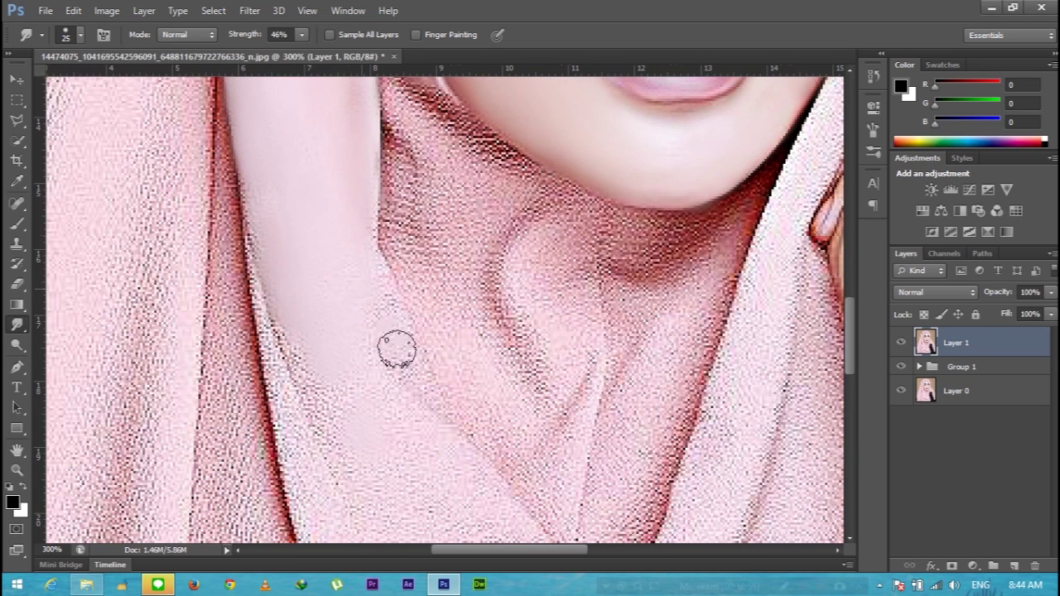
{"action": "scroll", "coordinate": [243, 247], "scroll_direction": "down", "scroll_amount": 3}
{"action": "scroll", "coordinate": [332, 212], "scroll_direction": "down", "scroll_amount": 3}
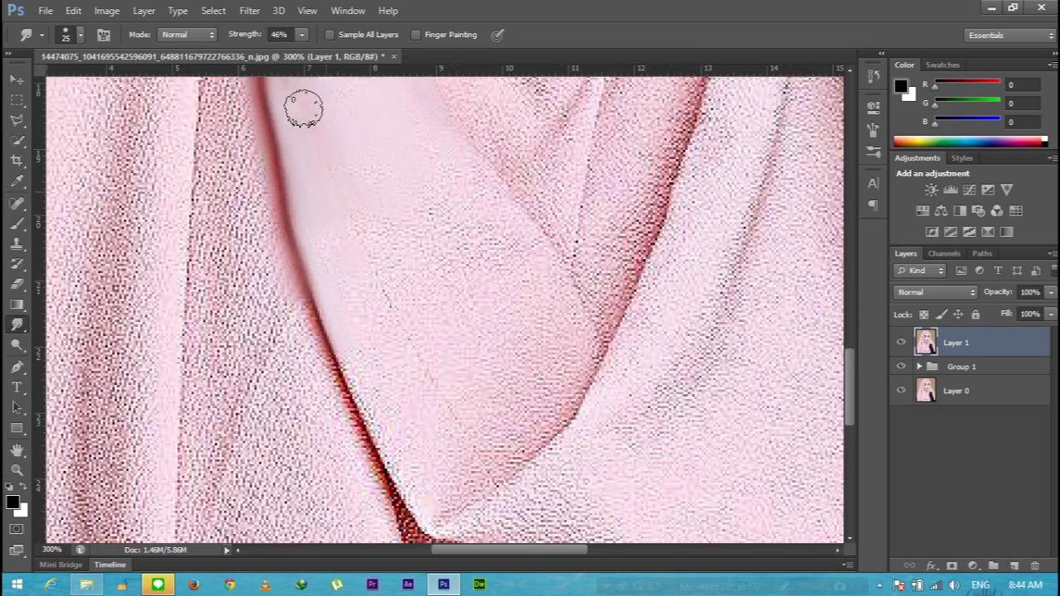
{"action": "key", "text": "ctrl+minus"}
{"action": "left_click_drag", "start_coordinate": [383, 348], "coordinate": [436, 395]}
{"action": "scroll", "coordinate": [504, 372], "scroll_direction": "up", "scroll_amount": 2}
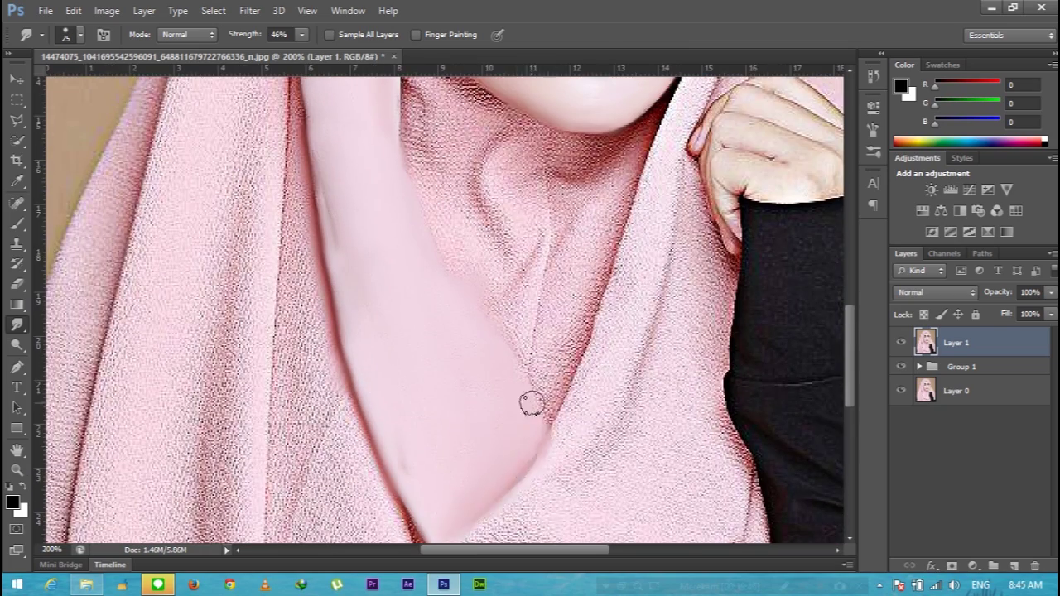
{"action": "scroll", "coordinate": [539, 428], "scroll_direction": "up", "scroll_amount": 3}
{"action": "right_click", "coordinate": [187, 87]}
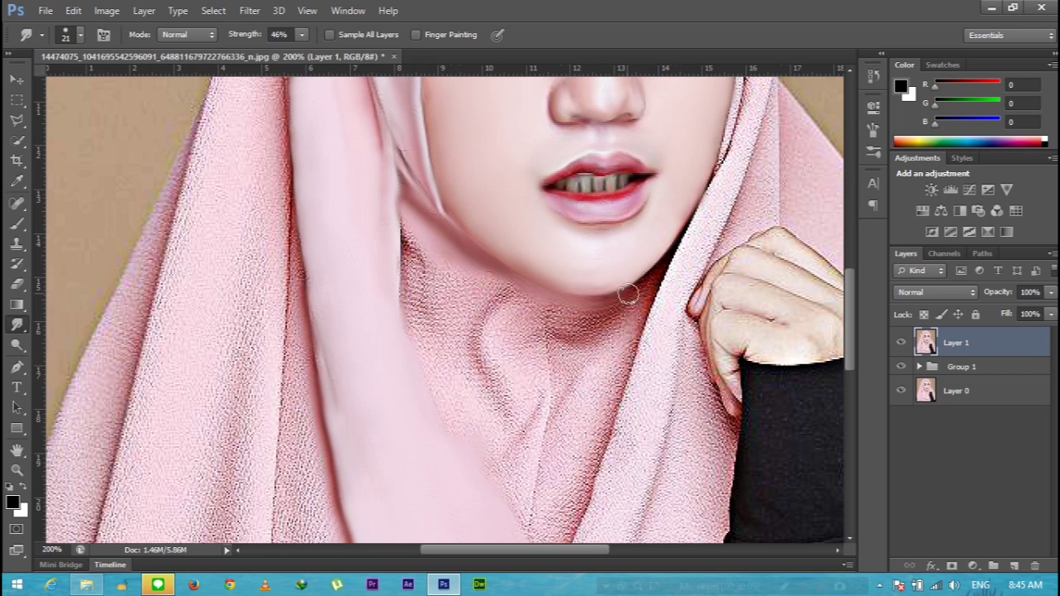
{"action": "mouse_move", "coordinate": [690, 220]}
{"action": "left_mouse_down"}
{"action": "mouse_move", "coordinate": [638, 296]}
{"action": "mouse_move", "coordinate": [480, 279]}
{"action": "mouse_move", "coordinate": [439, 289]}
{"action": "mouse_move", "coordinate": [406, 236]}
{"action": "mouse_move", "coordinate": [473, 312]}
{"action": "mouse_move", "coordinate": [413, 321]}
{"action": "left_mouse_up"}
{"action": "left_click_drag", "start_coordinate": [531, 339], "coordinate": [578, 348]}
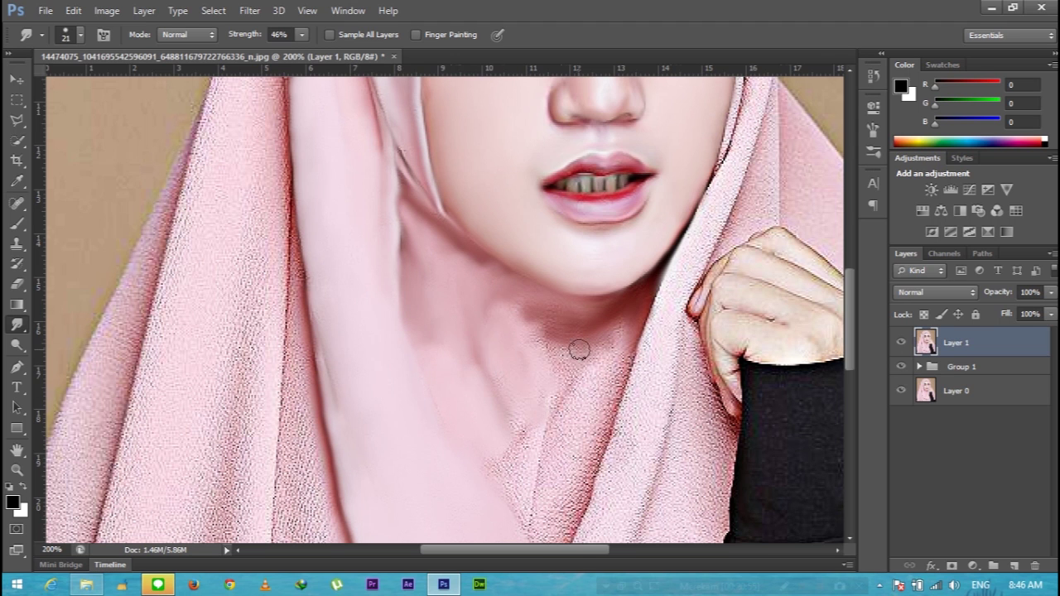
- At 38% then 35% strength, blend the jaw shadow and neck creases smooth, then zoom out
{"action": "key", "text": "ctrl+plus"}
{"action": "scroll", "coordinate": [577, 348], "scroll_direction": "down", "scroll_amount": 3}
{"action": "key", "text": "3"}
{"action": "key", "text": "8"}
{"action": "left_click_drag", "start_coordinate": [335, 139], "coordinate": [411, 233]}
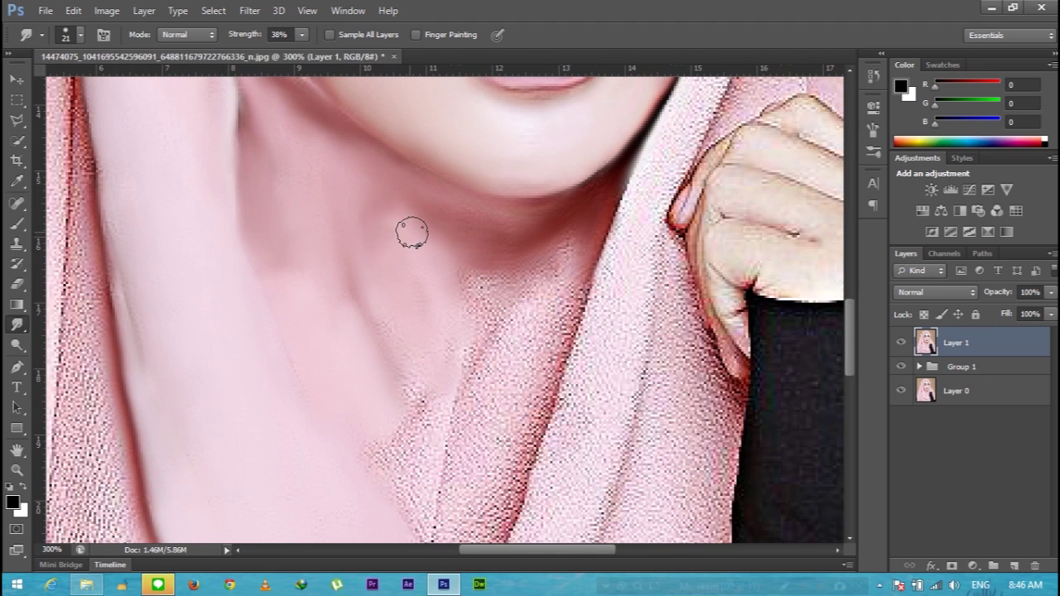
{"action": "left_click_drag", "start_coordinate": [563, 260], "coordinate": [472, 373]}
{"action": "key", "text": "3"}
{"action": "key", "text": "5"}
{"action": "scroll", "coordinate": [423, 337], "scroll_direction": "down", "scroll_amount": 5}
{"action": "mouse_move", "coordinate": [455, 213]}
{"action": "left_mouse_down"}
{"action": "mouse_move", "coordinate": [485, 339]}
{"action": "mouse_move", "coordinate": [496, 339]}
{"action": "left_mouse_up"}
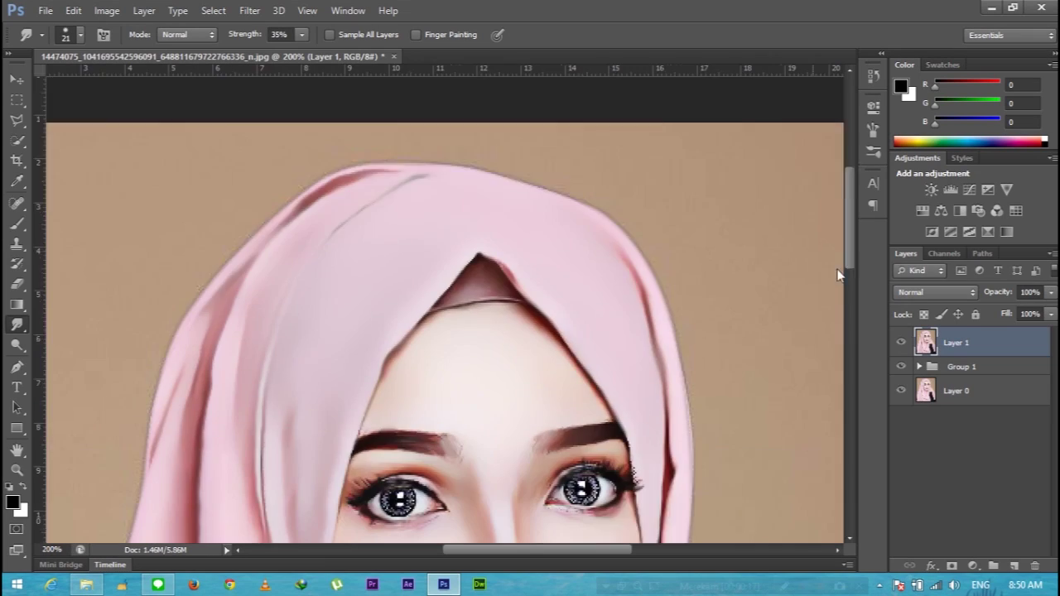
{"action": "left_click_drag", "start_coordinate": [847, 256], "coordinate": [849, 335]}
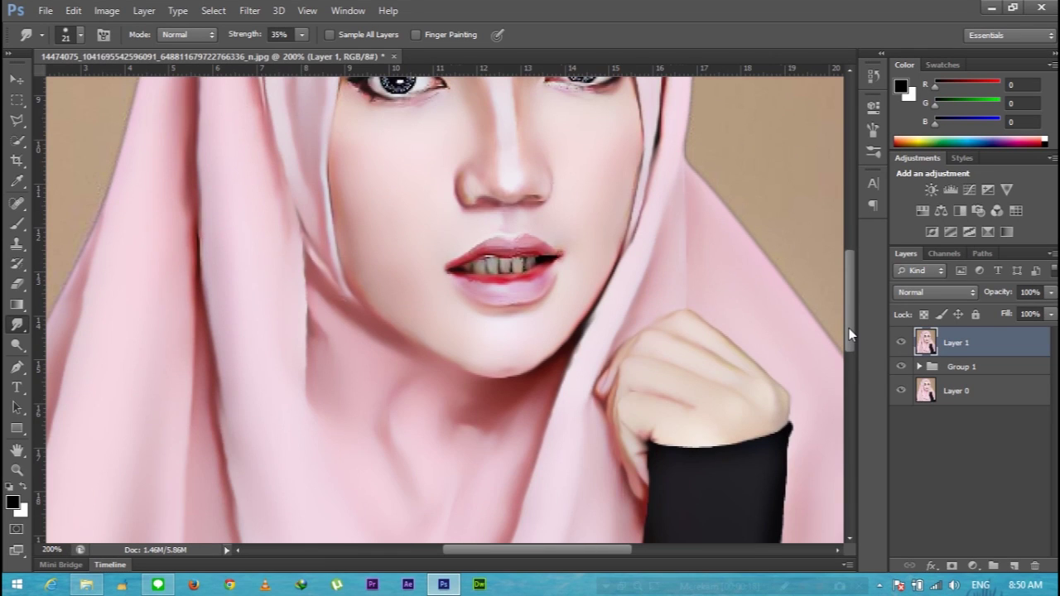
{"action": "key", "text": "ctrl+minus"}
{"action": "key", "text": "ctrl+minus"}
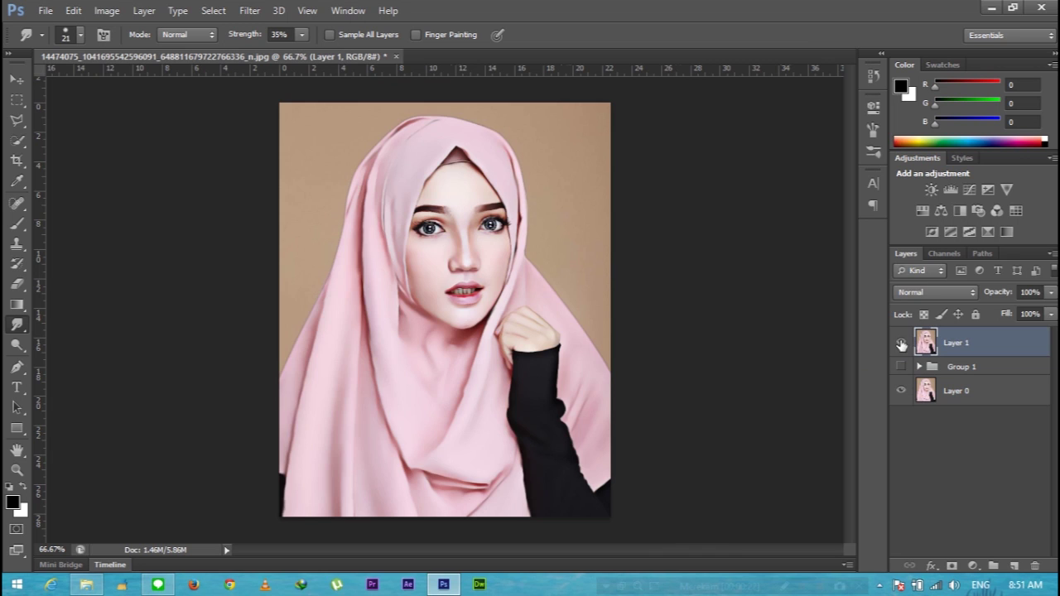
- Toggle the painted layer's visibility to compare it with the original photo
{"action": "left_click", "coordinate": [901, 342]}
{"action": "left_click", "coordinate": [902, 343]}
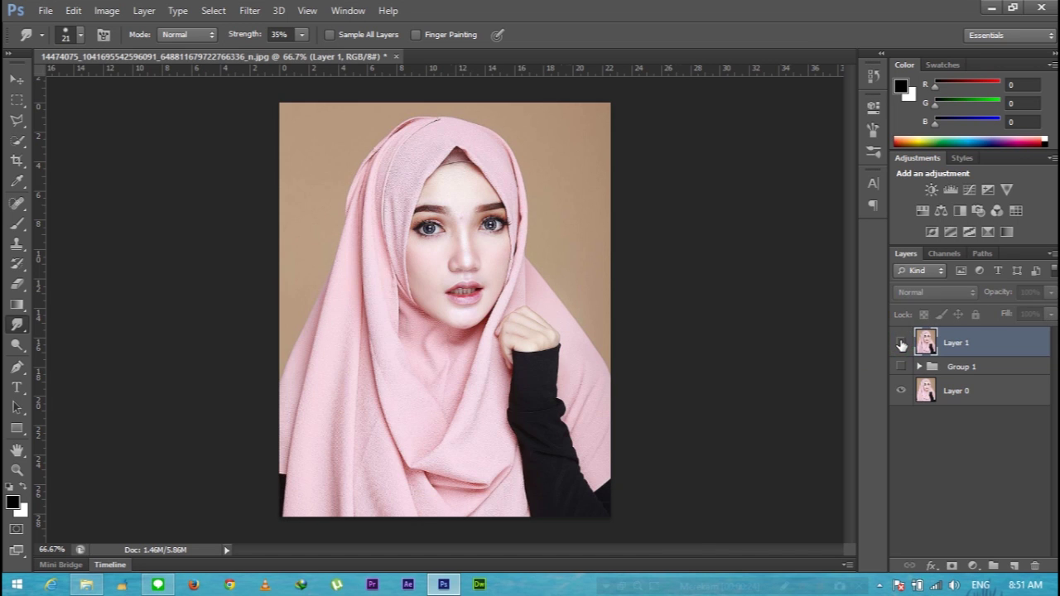
{"action": "left_click", "coordinate": [901, 343]}
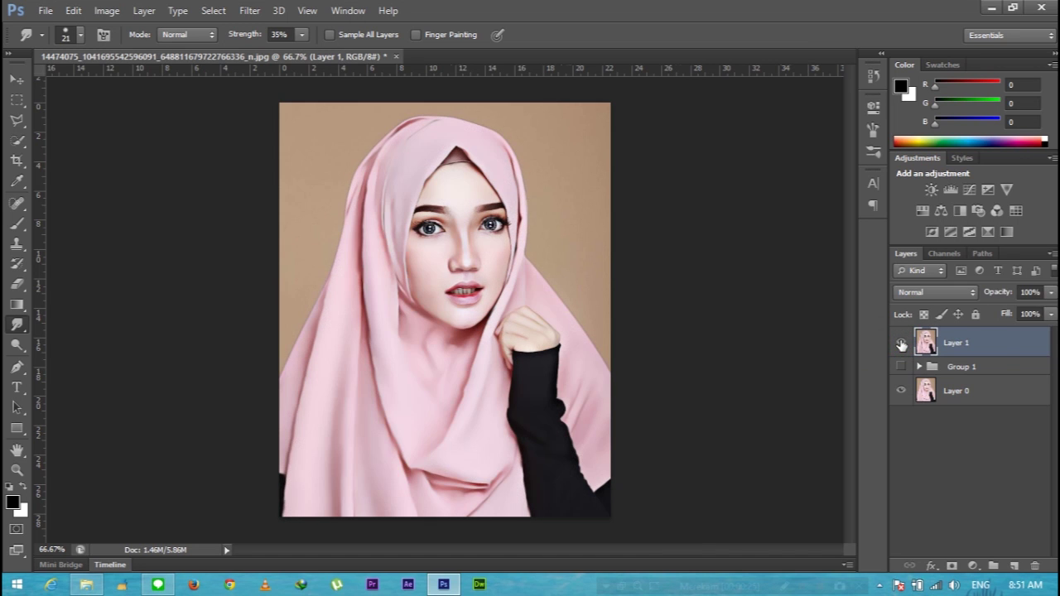
{"action": "left_click", "coordinate": [901, 343]}
{"action": "left_click", "coordinate": [901, 343]}
- Duplicate the painted layer as Layer 1 copy, then delete that copy
{"action": "right_click", "coordinate": [998, 342]}
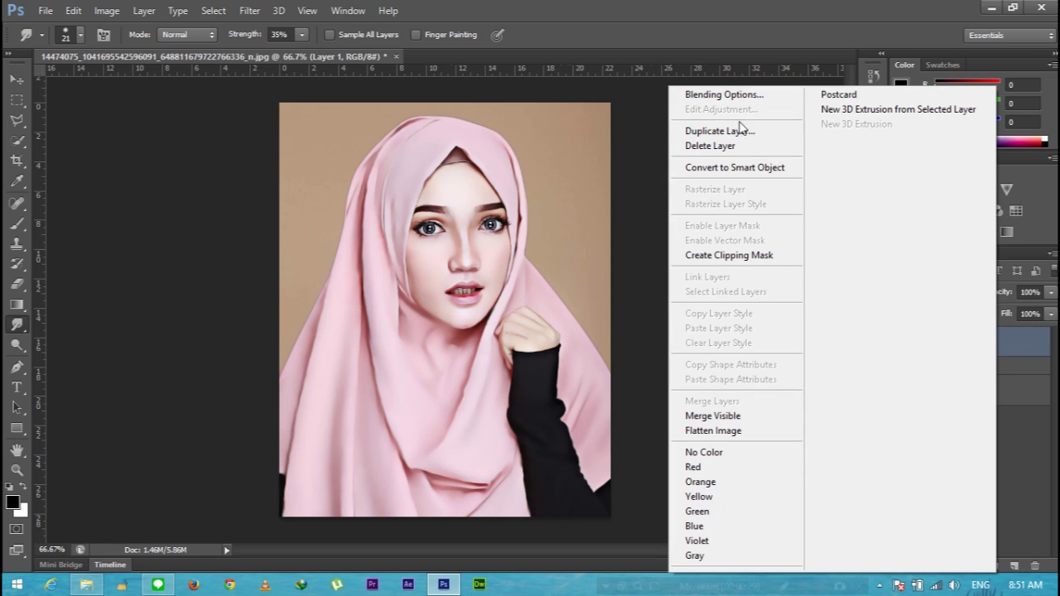
{"action": "left_click", "coordinate": [759, 133]}
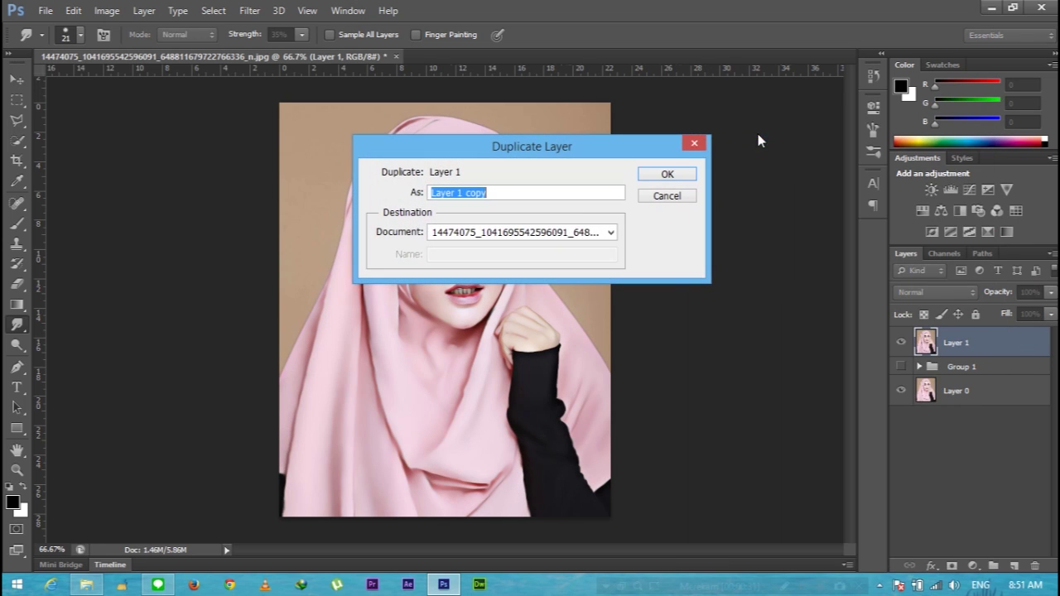
{"action": "left_click", "coordinate": [660, 177]}
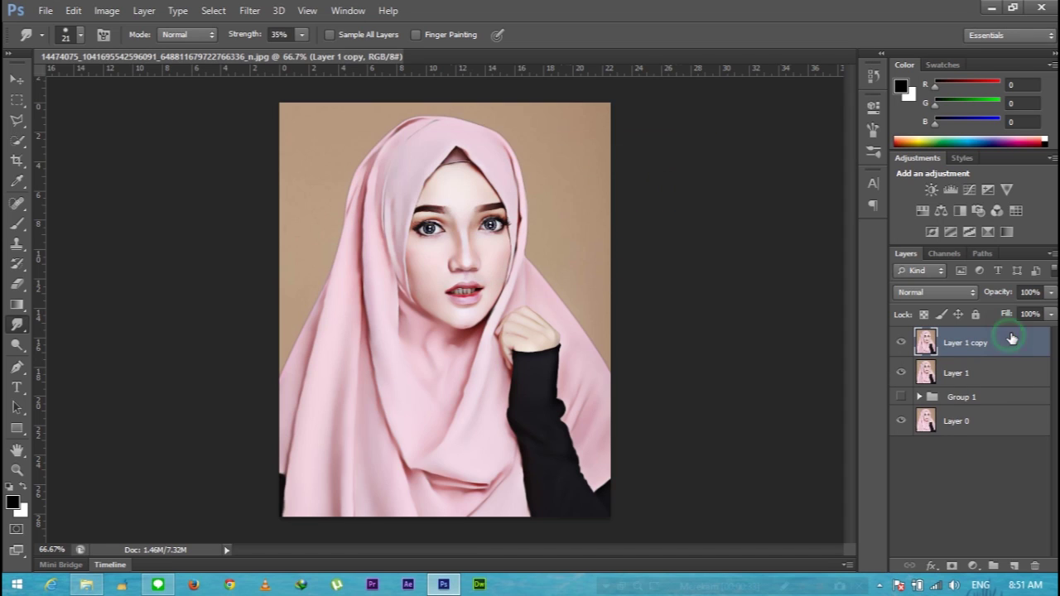
{"action": "left_click", "coordinate": [999, 373]}
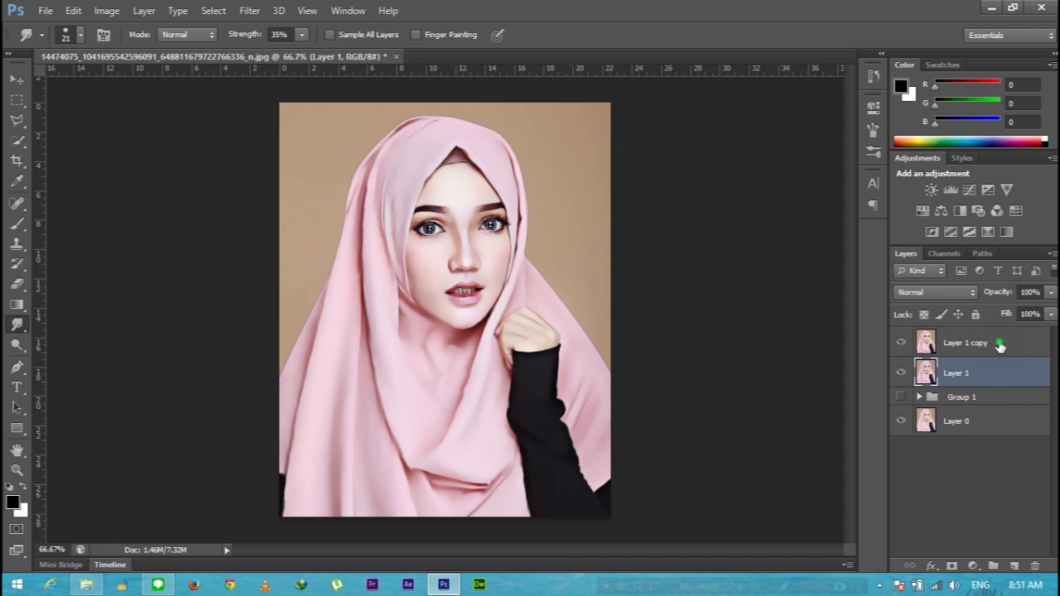
{"action": "left_click", "coordinate": [998, 342]}
{"action": "key", "text": "Delete"}
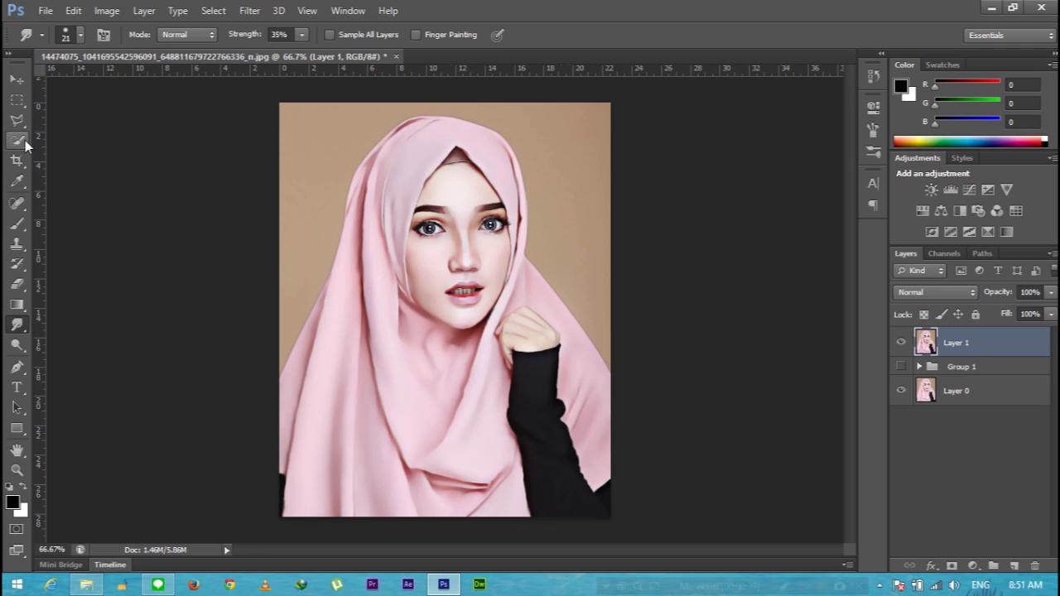
- Select the tan background with the Magic Wand and hide Layer 0
{"action": "left_click", "coordinate": [25, 145]}
{"action": "left_click", "coordinate": [63, 154]}
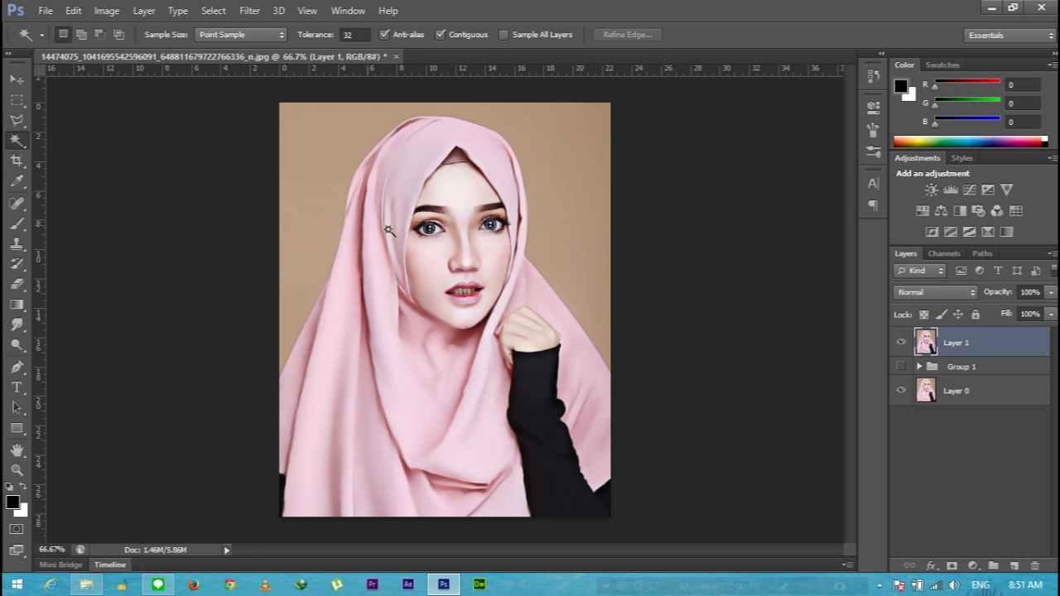
{"action": "left_click", "coordinate": [20, 145]}
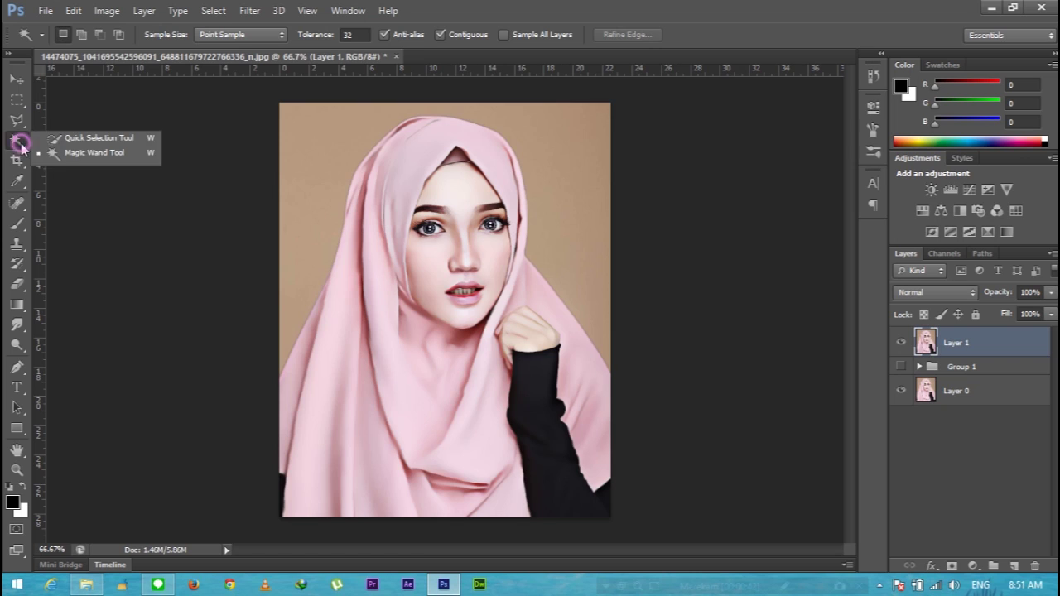
{"action": "left_click", "coordinate": [72, 159]}
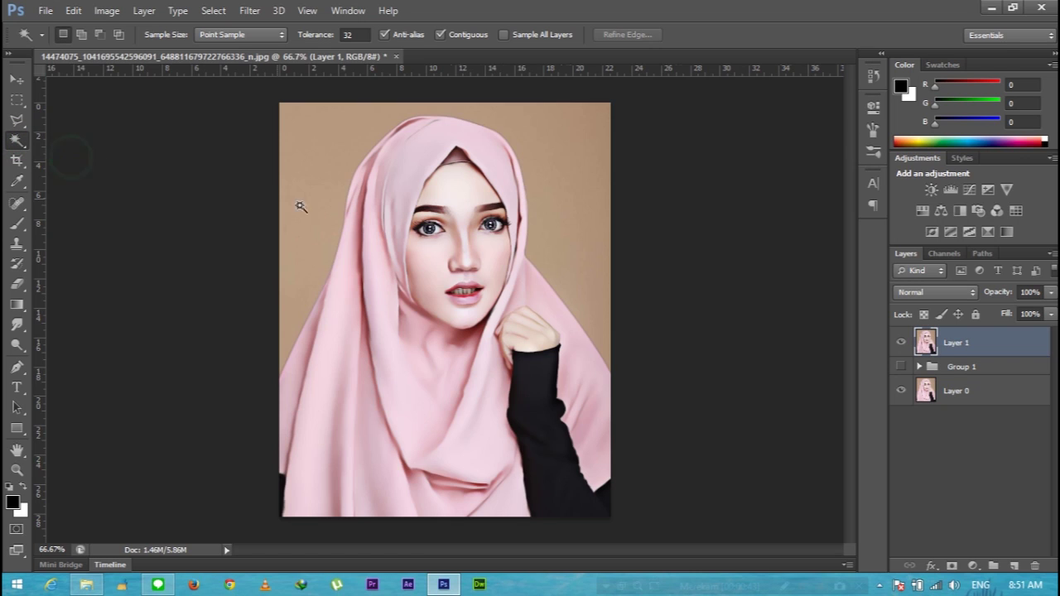
{"action": "left_click", "coordinate": [315, 156]}
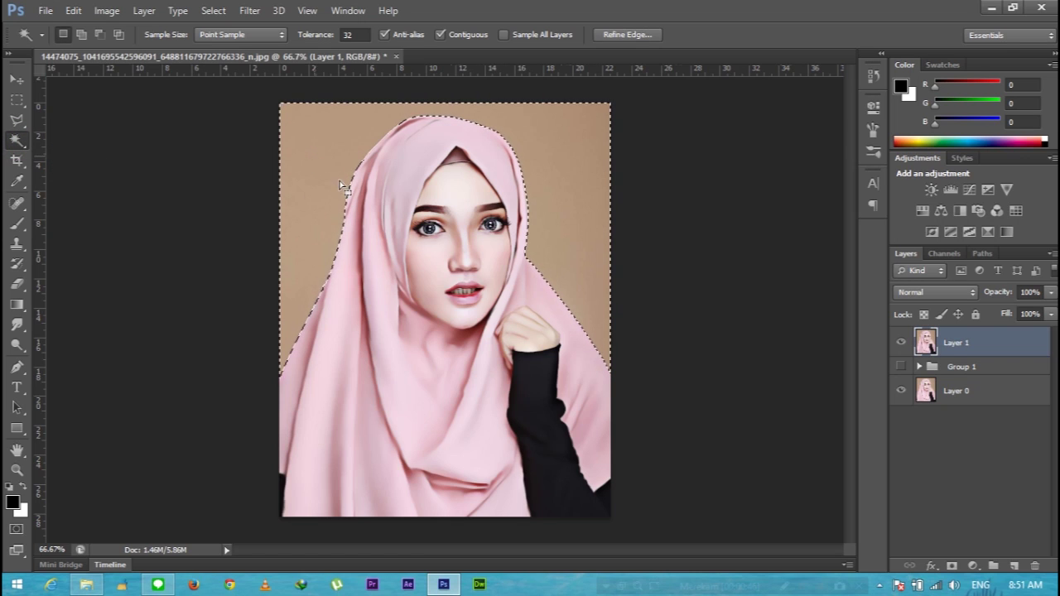
{"action": "left_click", "coordinate": [903, 390]}
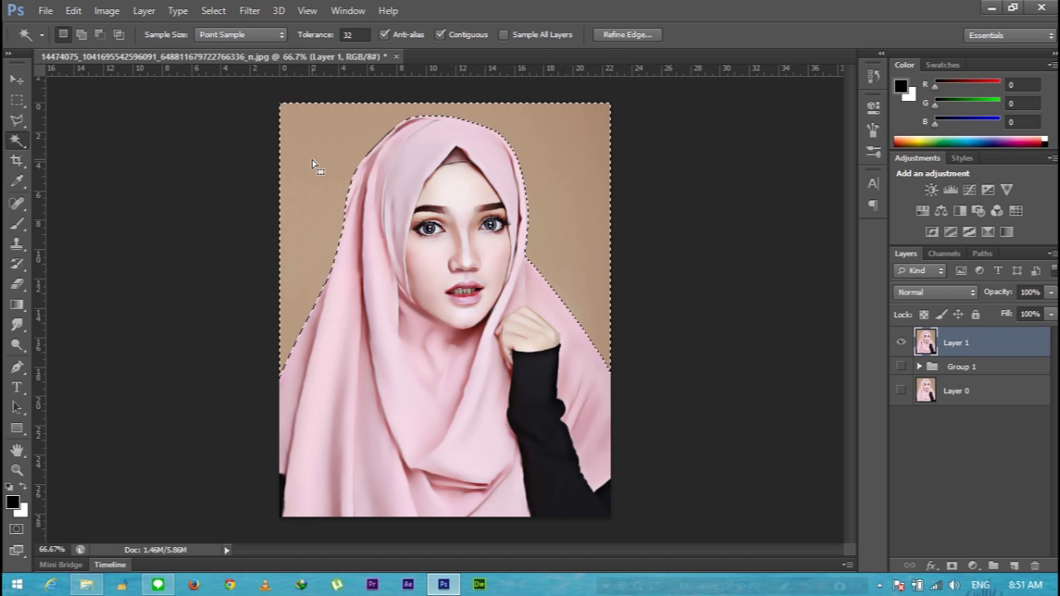
- Feather the selection by 1 pixel and delete the background
{"action": "right_click", "coordinate": [314, 165]}
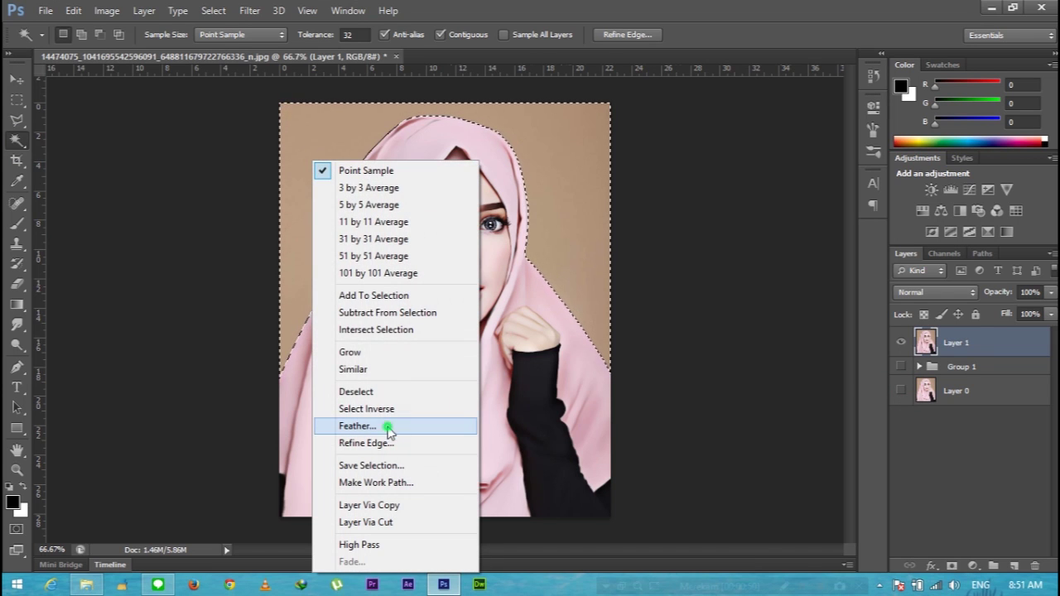
{"action": "left_click", "coordinate": [388, 426]}
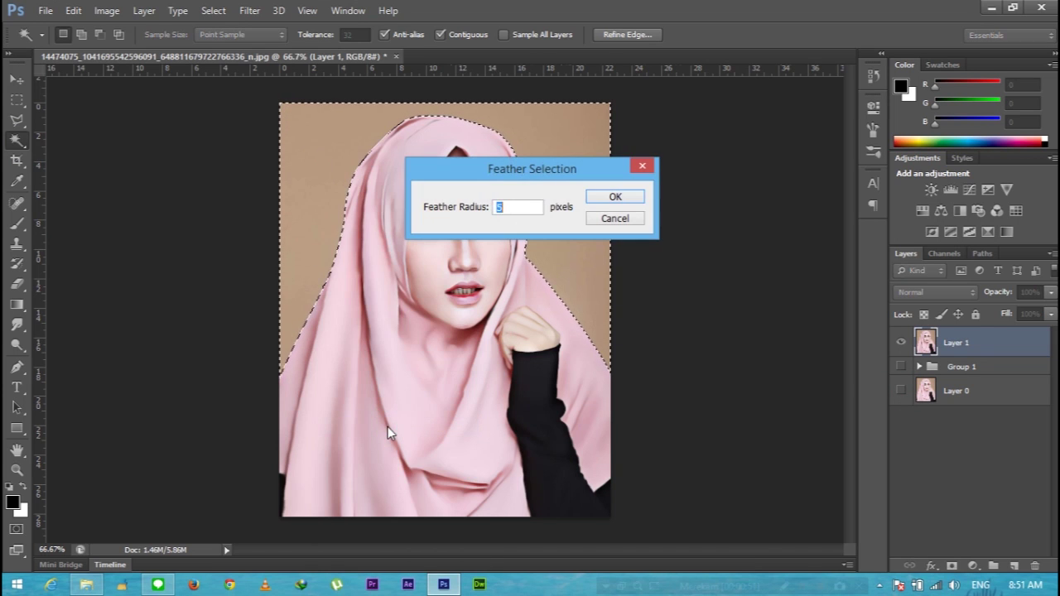
{"action": "left_click", "coordinate": [514, 210]}
{"action": "type", "text": "1"}
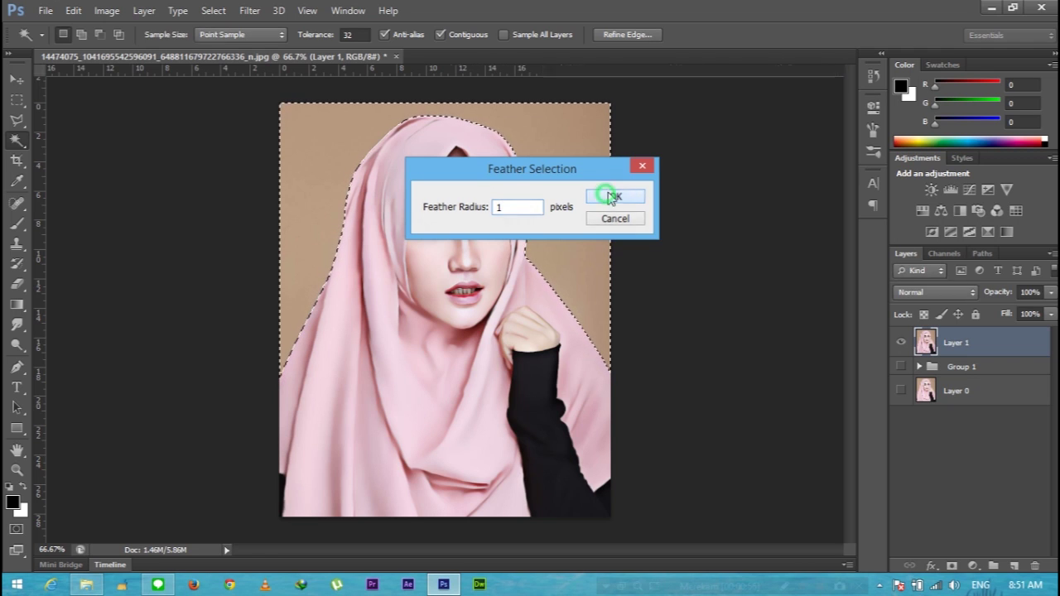
{"action": "left_click", "coordinate": [611, 196]}
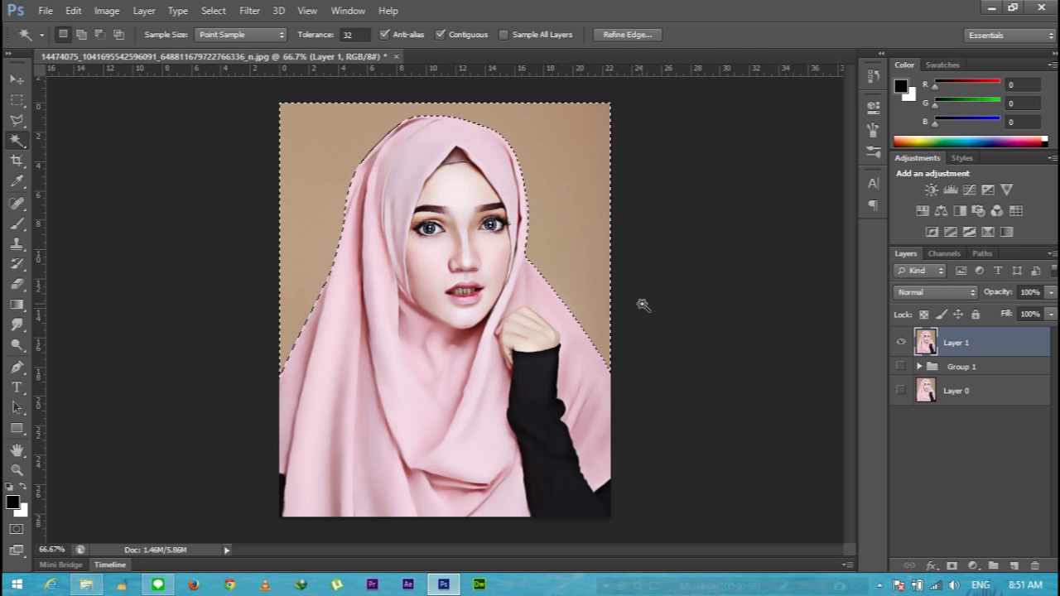
{"action": "key", "text": "Delete"}
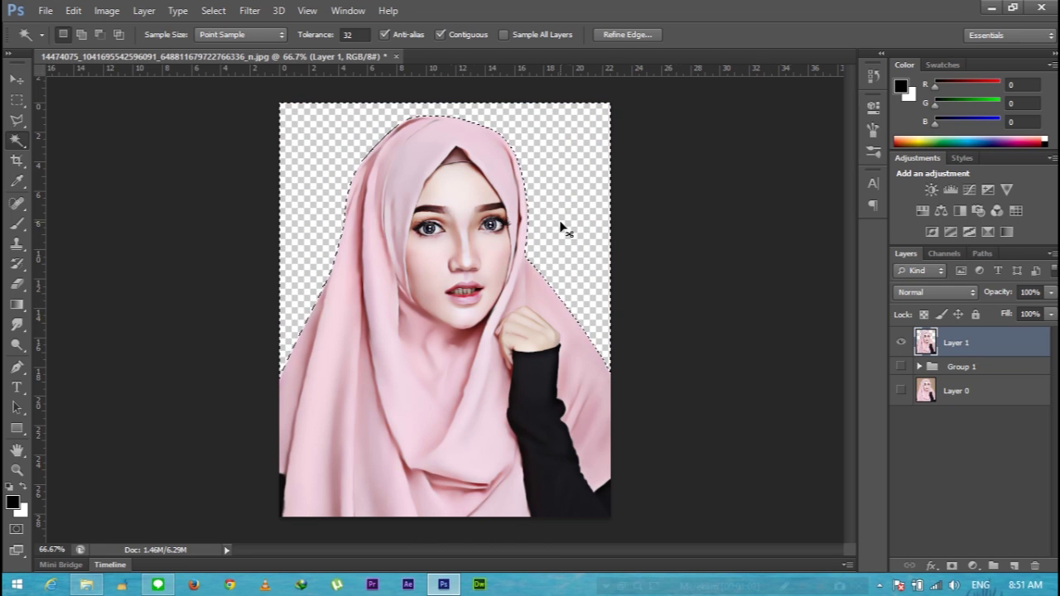
- Deselect, duplicate the cut-out portrait with Ctrl+J, and reselect Layer 1 for a new fill layer
{"action": "key", "text": "ctrl+d"}
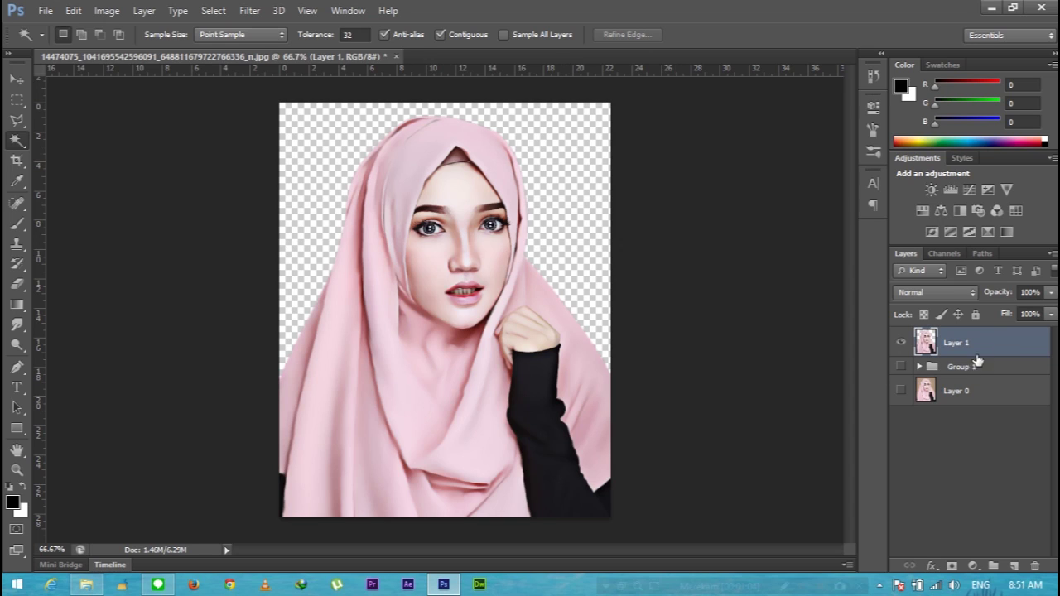
{"action": "key", "text": "ctrl+j"}
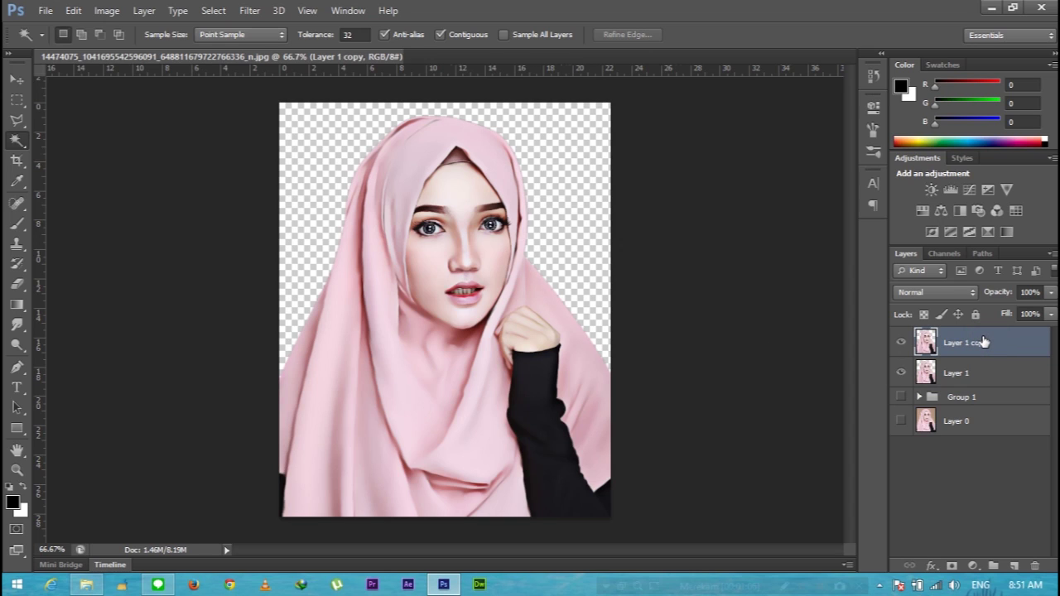
{"action": "left_click", "coordinate": [981, 371]}
{"action": "left_click", "coordinate": [984, 345]}
{"action": "left_click", "coordinate": [983, 382]}
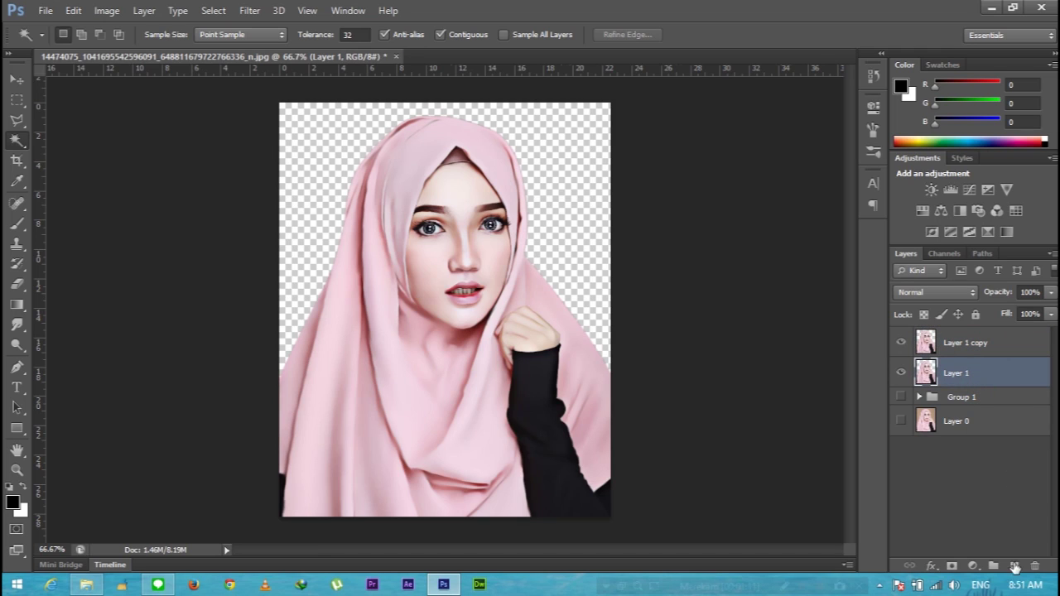
{"action": "left_click", "coordinate": [973, 568]}
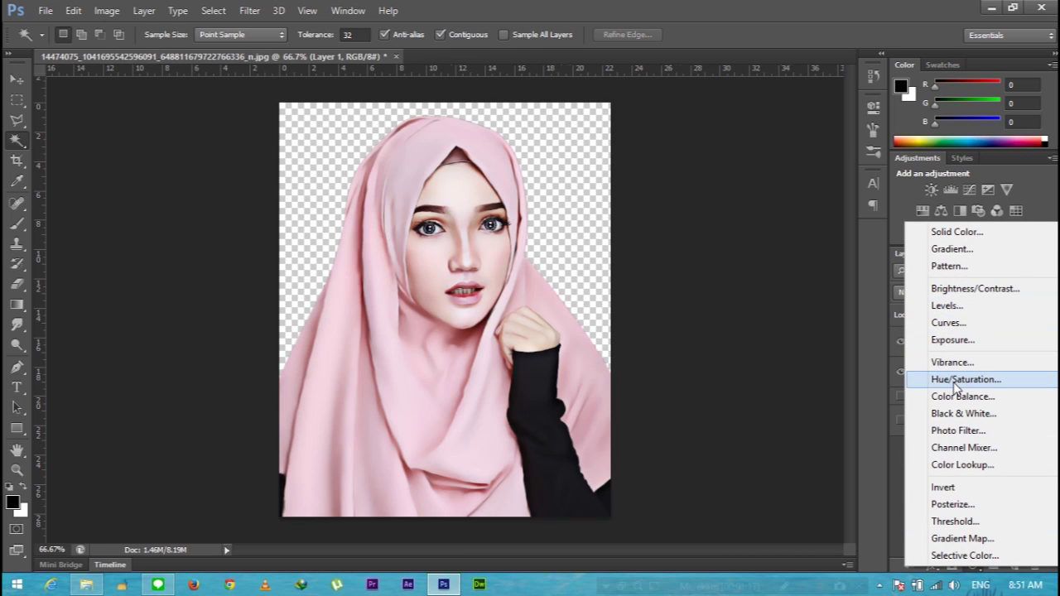
- Add a Solid Color fill sampled as dark #1a191e and move it beneath Group 1
{"action": "left_click", "coordinate": [949, 232]}
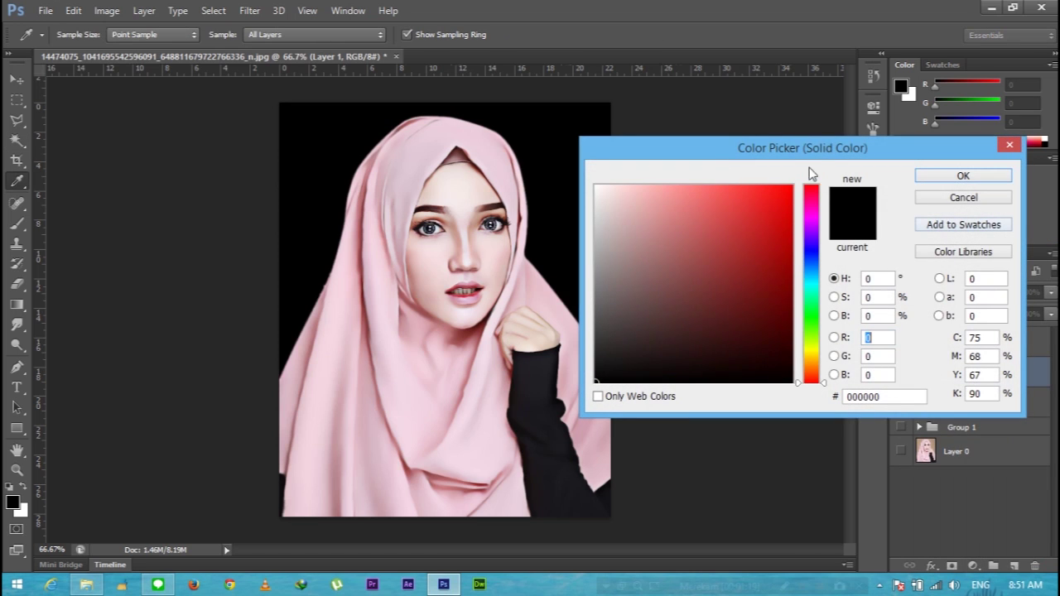
{"action": "left_click_drag", "start_coordinate": [791, 150], "coordinate": [826, 85]}
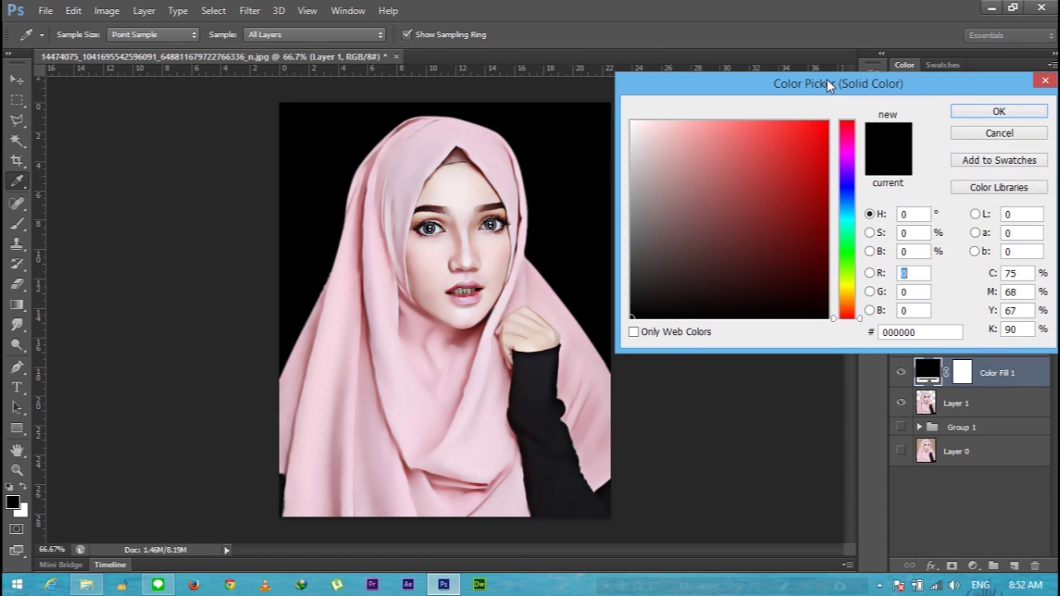
{"action": "left_click", "coordinate": [561, 464]}
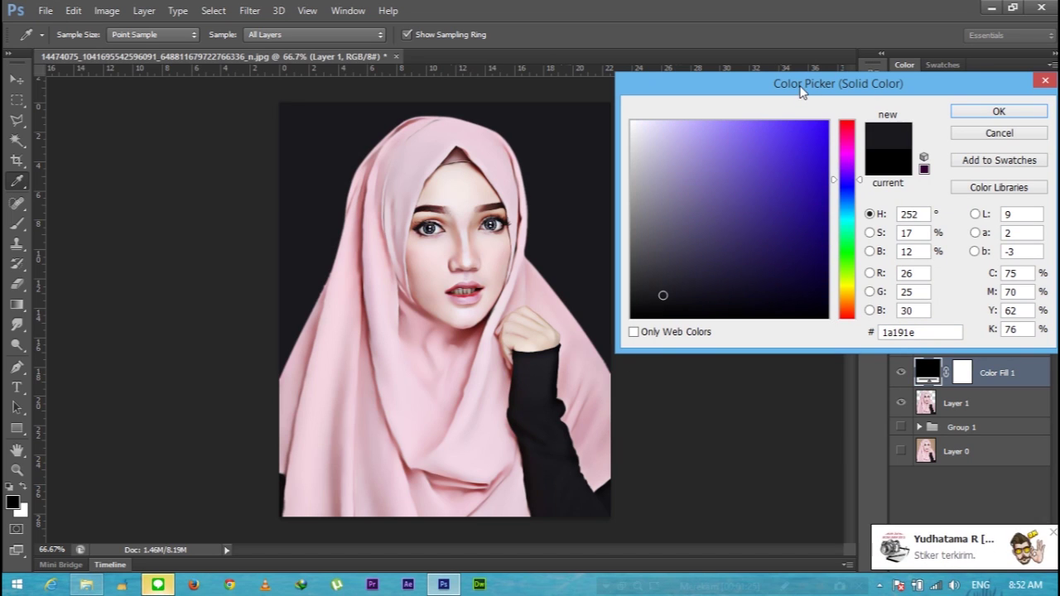
{"action": "left_click_drag", "start_coordinate": [800, 92], "coordinate": [746, 160]}
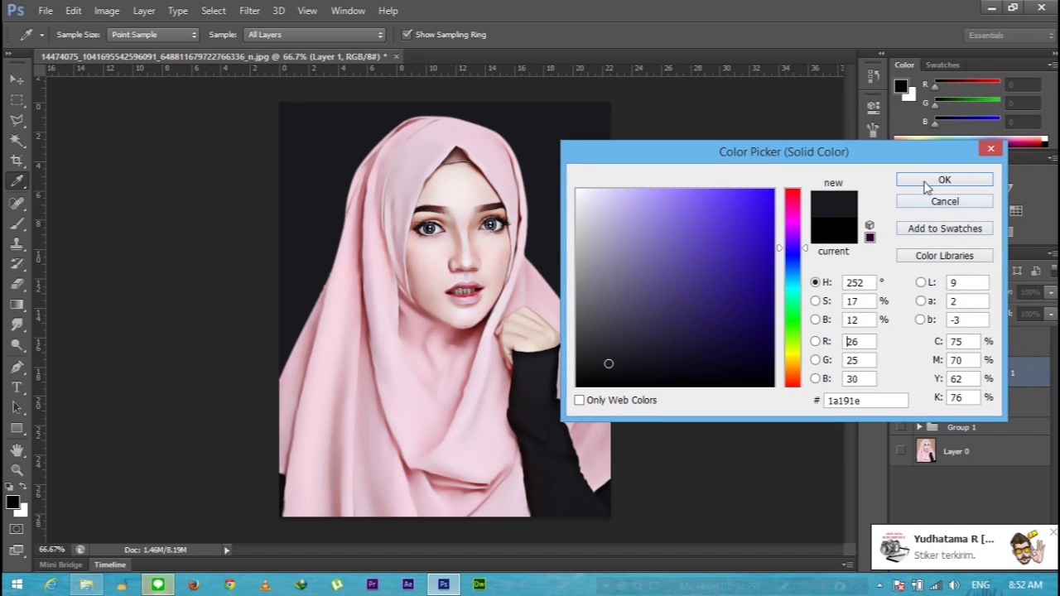
{"action": "left_click", "coordinate": [927, 184]}
{"action": "left_click_drag", "start_coordinate": [994, 377], "coordinate": [998, 439]}
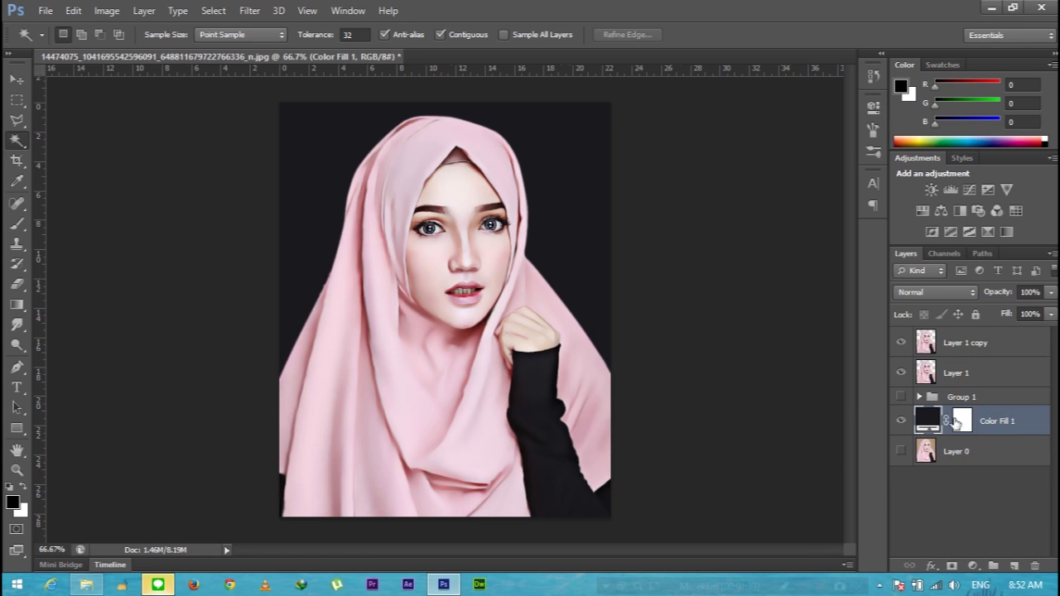
{"action": "left_click", "coordinate": [1015, 566]}
- Set the Gradient tool to Radial at 52% opacity, trying and undoing trial gradients
{"action": "left_click", "coordinate": [16, 304]}
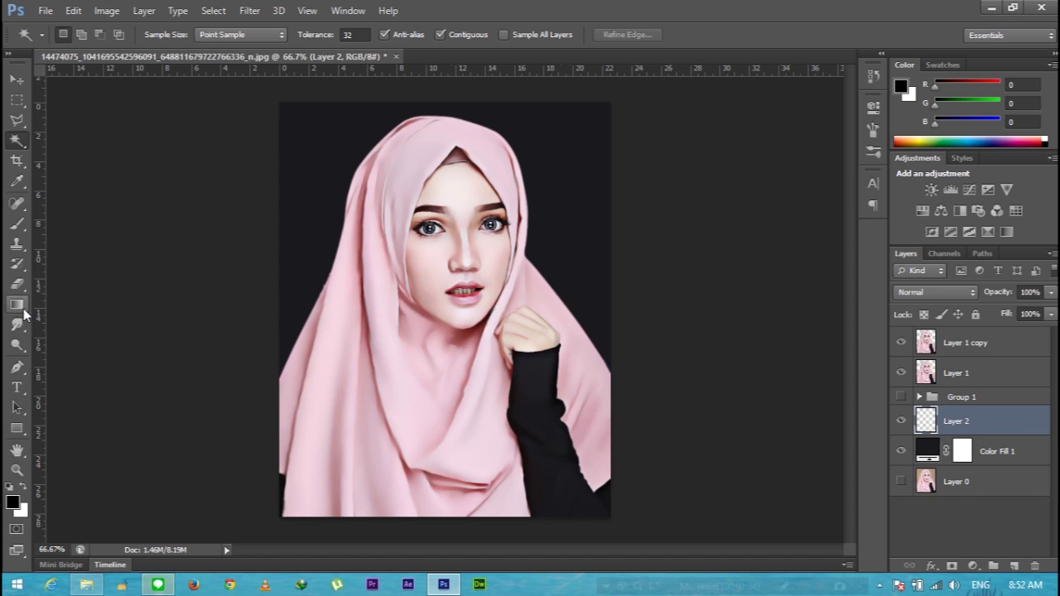
{"action": "left_click", "coordinate": [162, 35]}
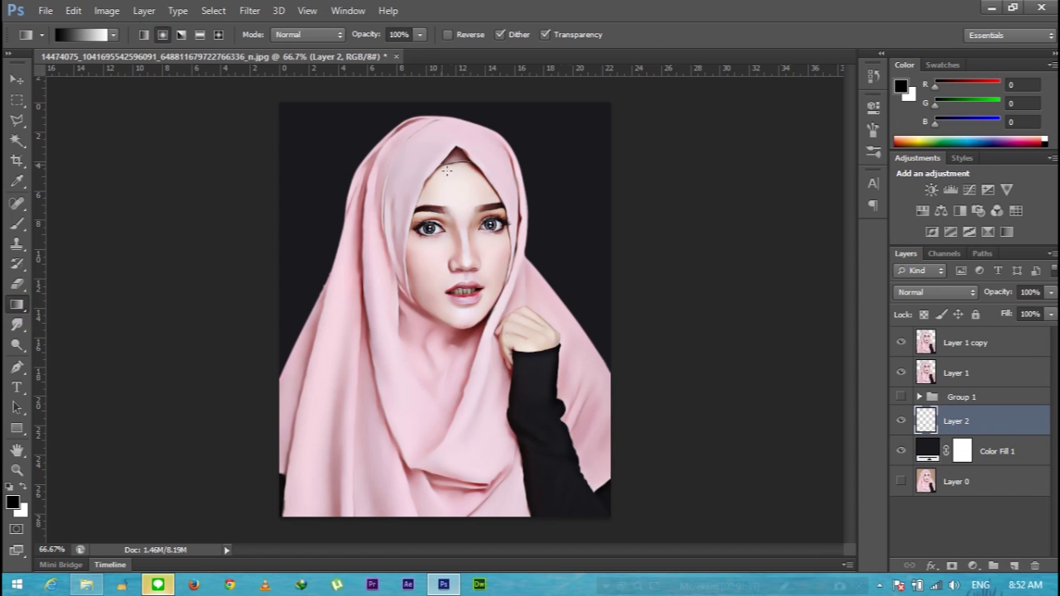
{"action": "left_click_drag", "start_coordinate": [439, 232], "coordinate": [445, 540]}
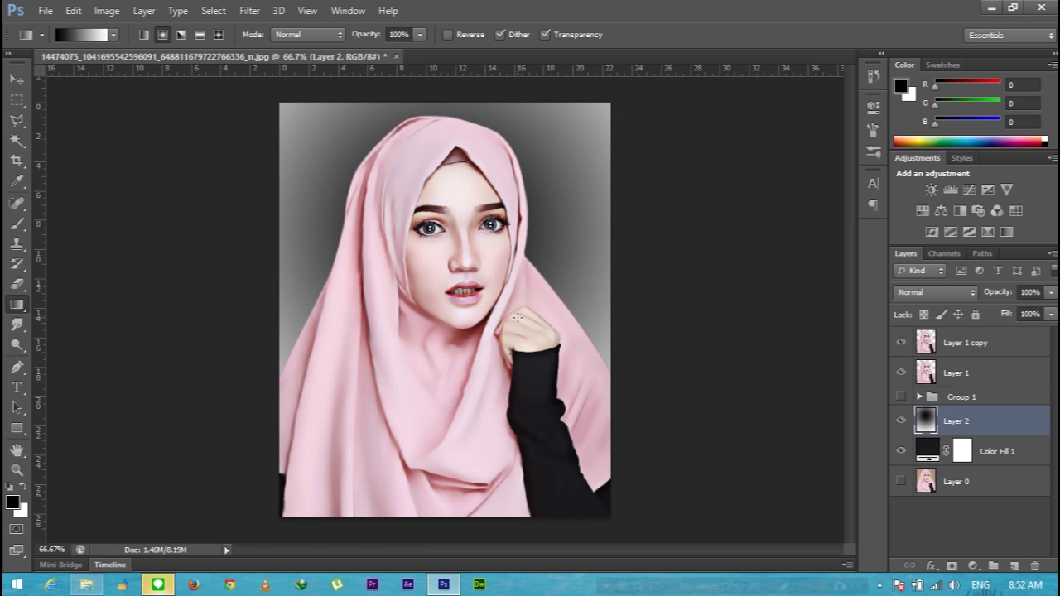
{"action": "key", "text": "ctrl+z"}
{"action": "left_click_drag", "start_coordinate": [434, 197], "coordinate": [433, 76]}
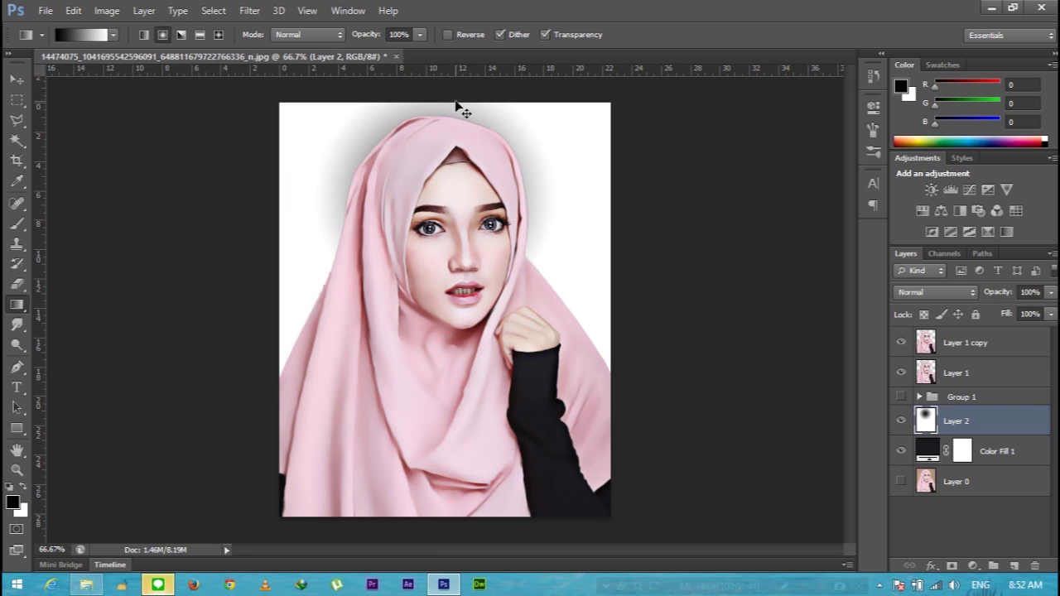
{"action": "key", "text": "ctrl+z"}
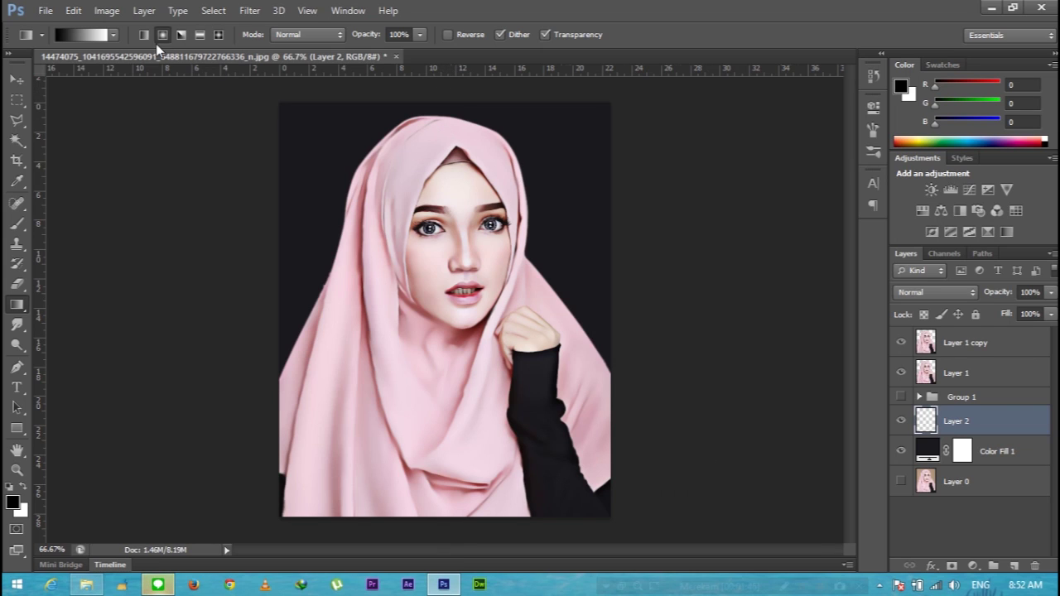
{"action": "left_click", "coordinate": [425, 36]}
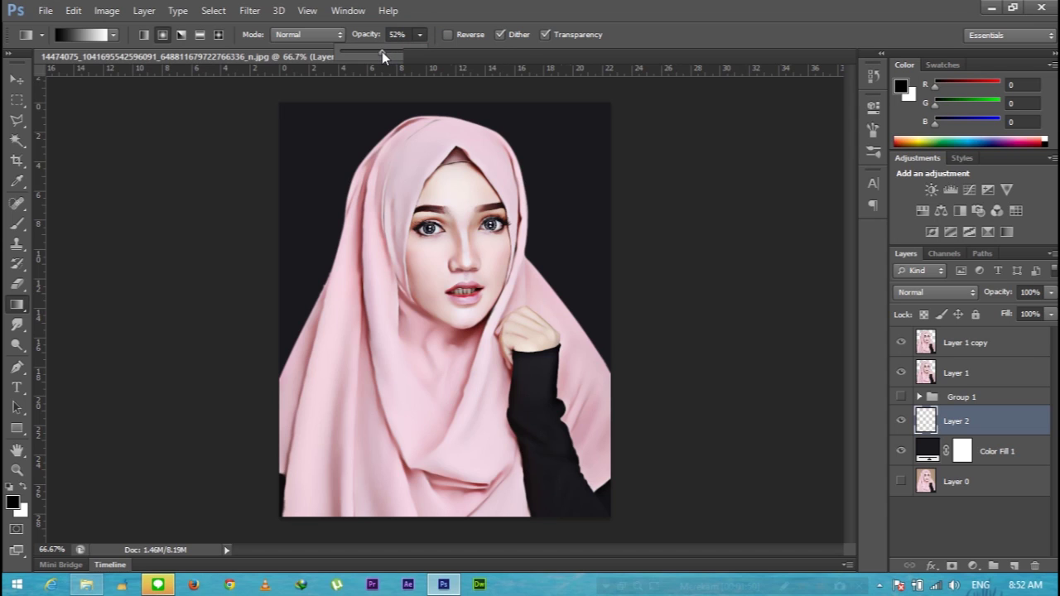
{"action": "left_click", "coordinate": [418, 35]}
{"action": "left_click_drag", "start_coordinate": [449, 195], "coordinate": [445, 539]}
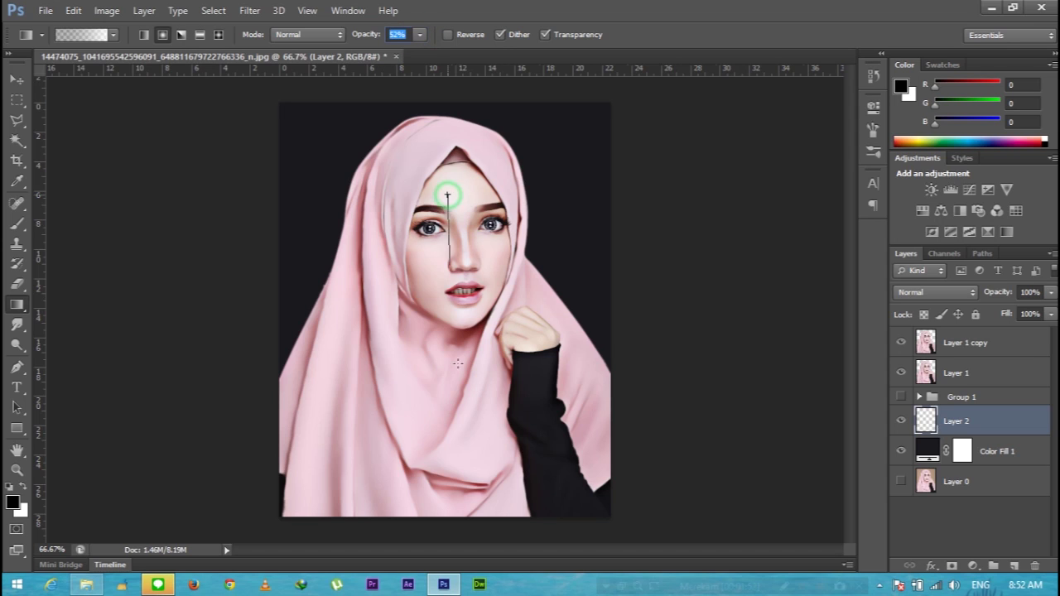
{"action": "key", "text": "ctrl+z"}
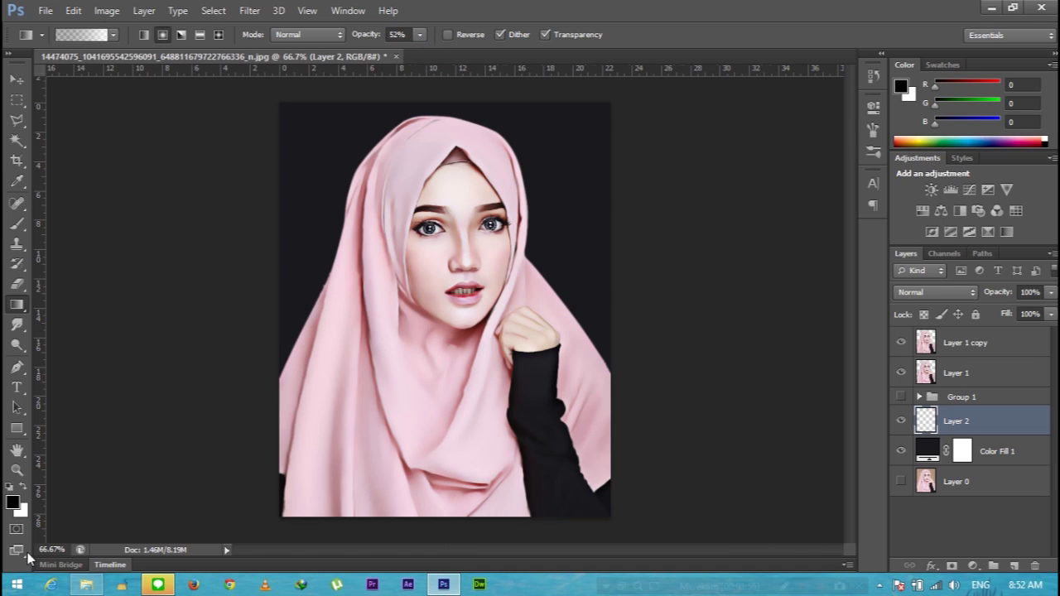
- Draw a white radial glow from the nose downward and set Layer 2 opacity to 55%
{"action": "left_click", "coordinate": [25, 486]}
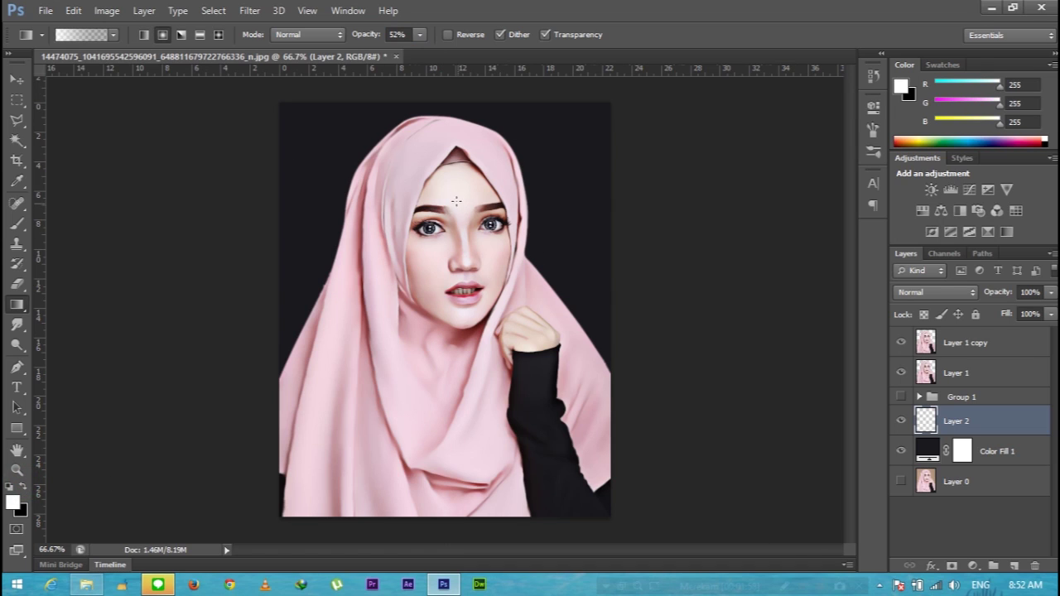
{"action": "left_click_drag", "start_coordinate": [451, 193], "coordinate": [457, 534]}
{"action": "key", "text": "ctrl+z"}
{"action": "left_click_drag", "start_coordinate": [452, 265], "coordinate": [454, 568]}
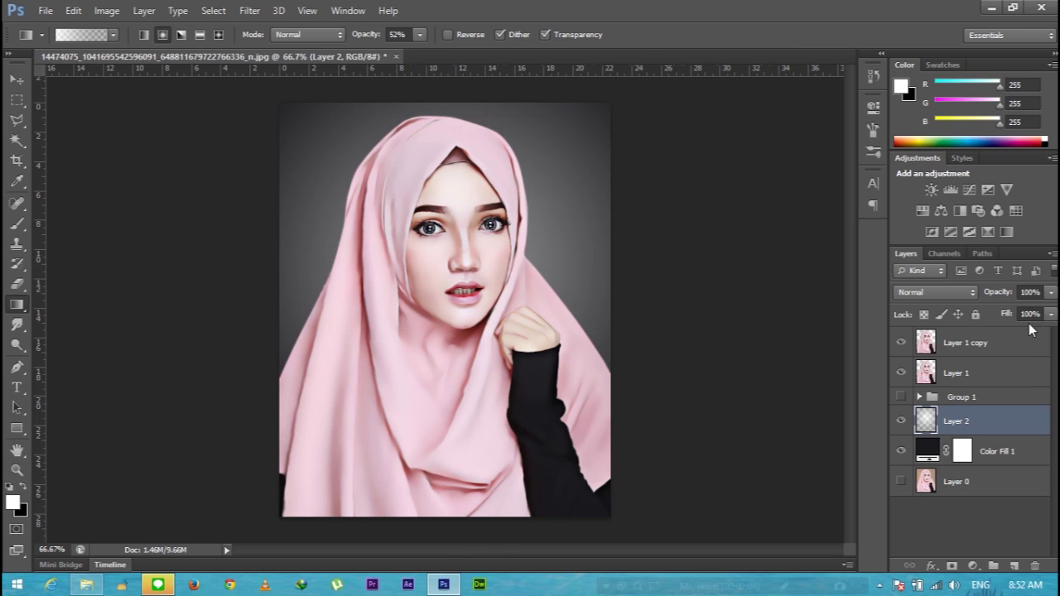
{"action": "left_click", "coordinate": [1052, 292]}
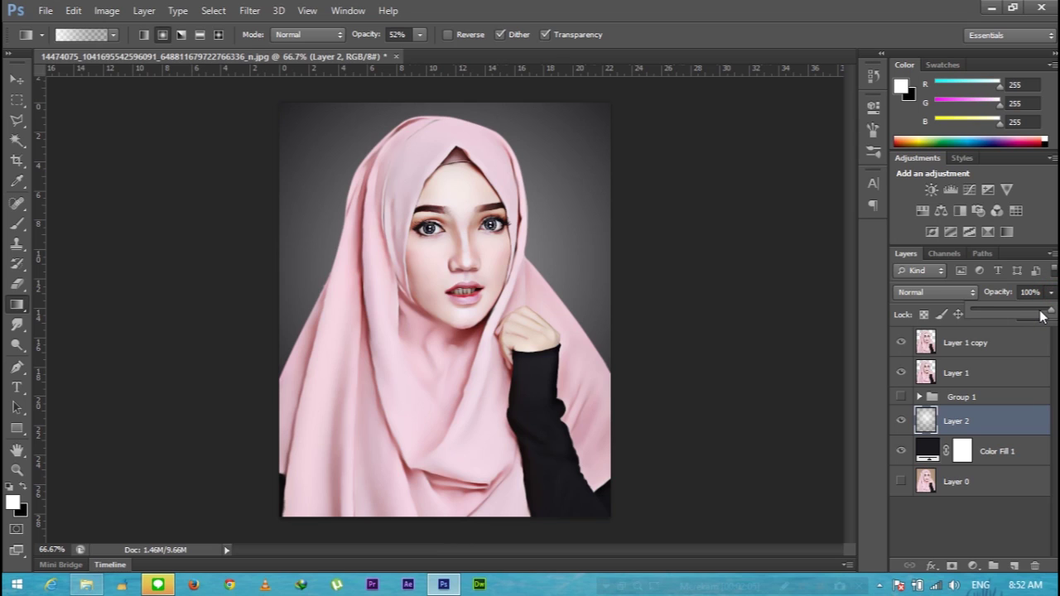
{"action": "left_click_drag", "start_coordinate": [1041, 316], "coordinate": [1024, 313]}
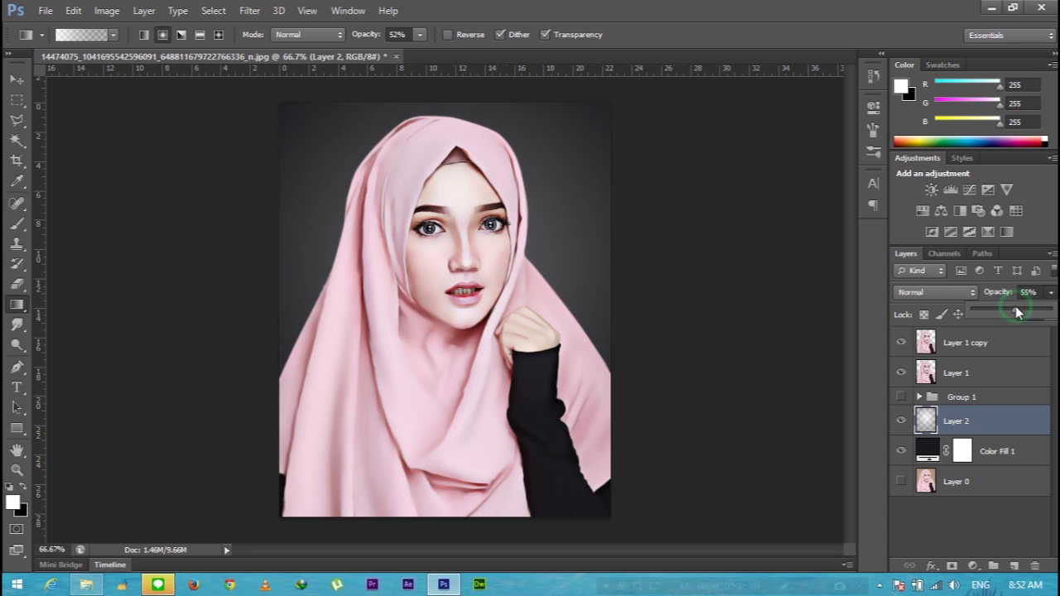
{"action": "left_click", "coordinate": [1049, 295]}
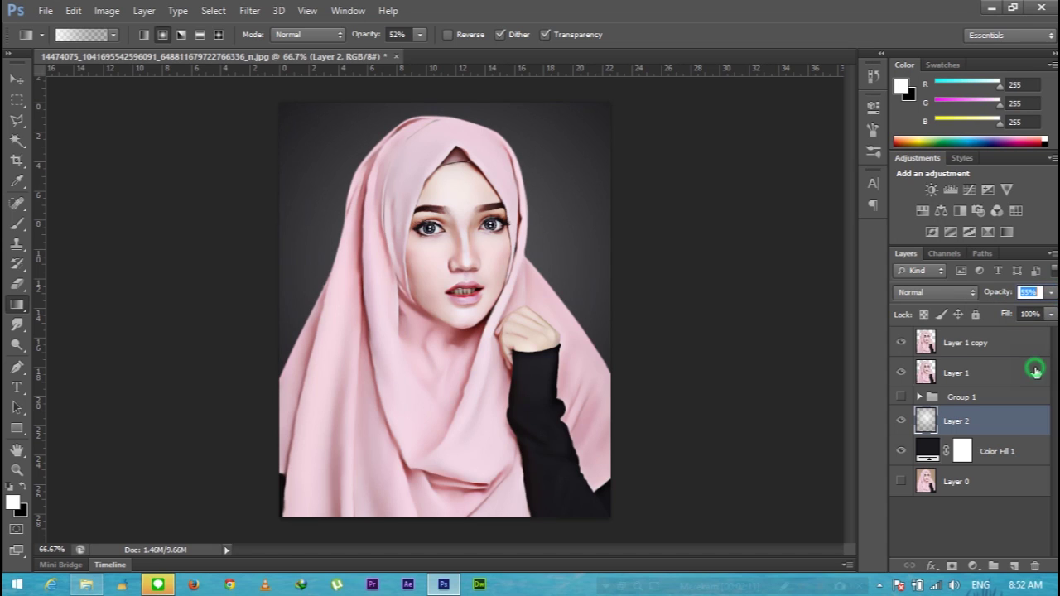
{"action": "left_click", "coordinate": [1035, 370]}
{"action": "left_click", "coordinate": [1019, 341]}
{"action": "left_click", "coordinate": [1021, 364], "text": "shift"}
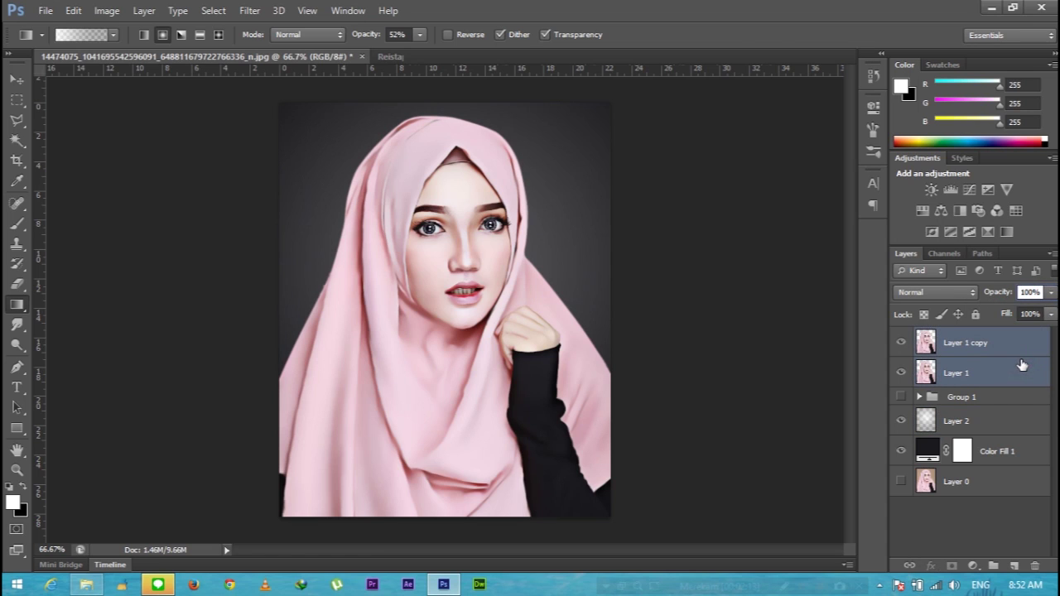
- Scale both portrait layers to about 62% and move them up and left
{"action": "key", "text": "ctrl+t"}
{"action": "left_click_drag", "start_coordinate": [269, 123], "coordinate": [406, 268]}
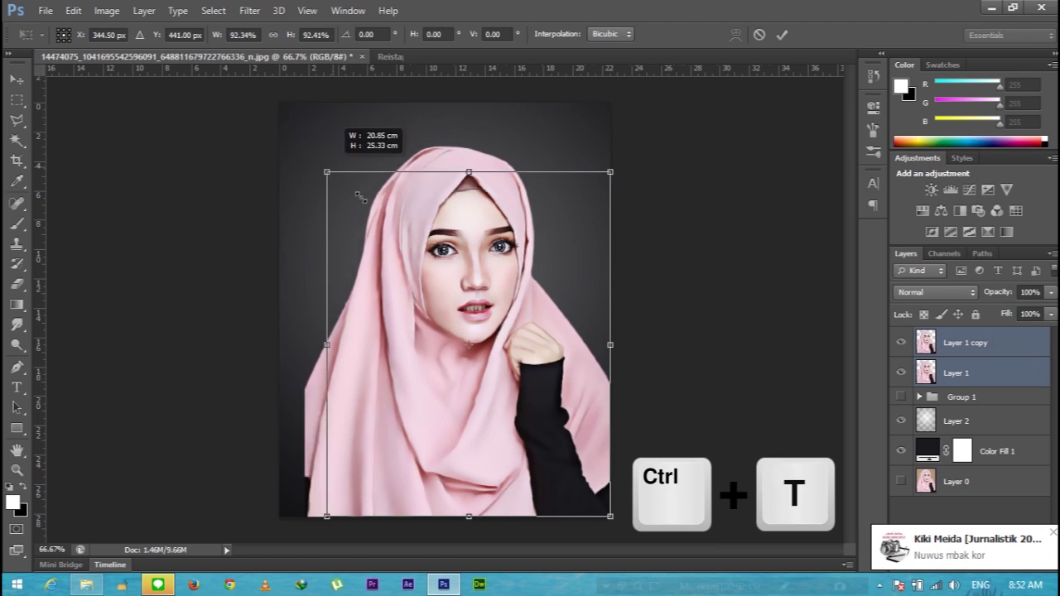
{"action": "left_click_drag", "start_coordinate": [521, 345], "coordinate": [457, 231]}
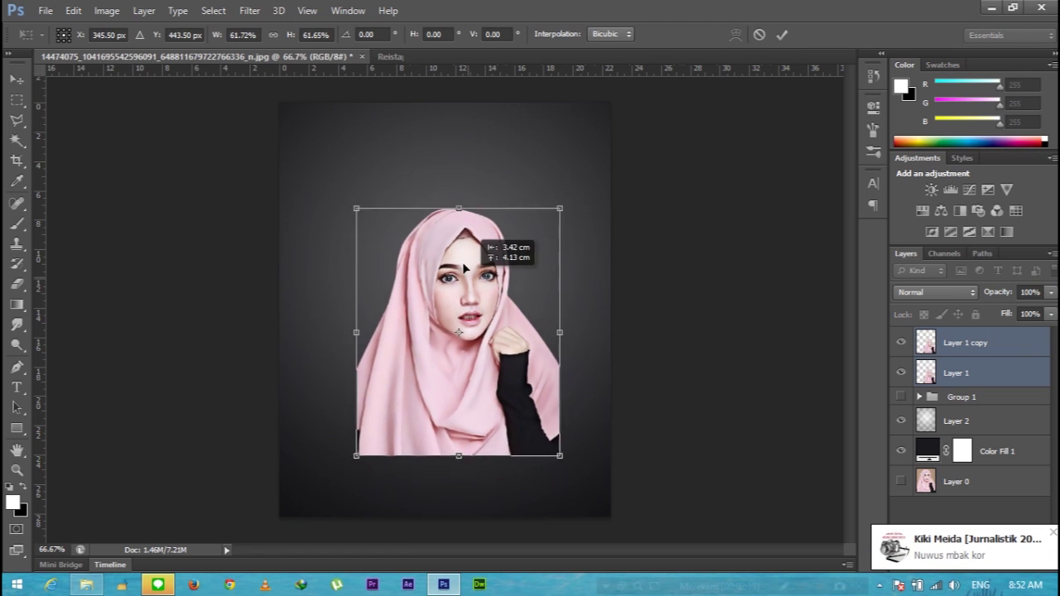
{"action": "key", "text": "Return"}
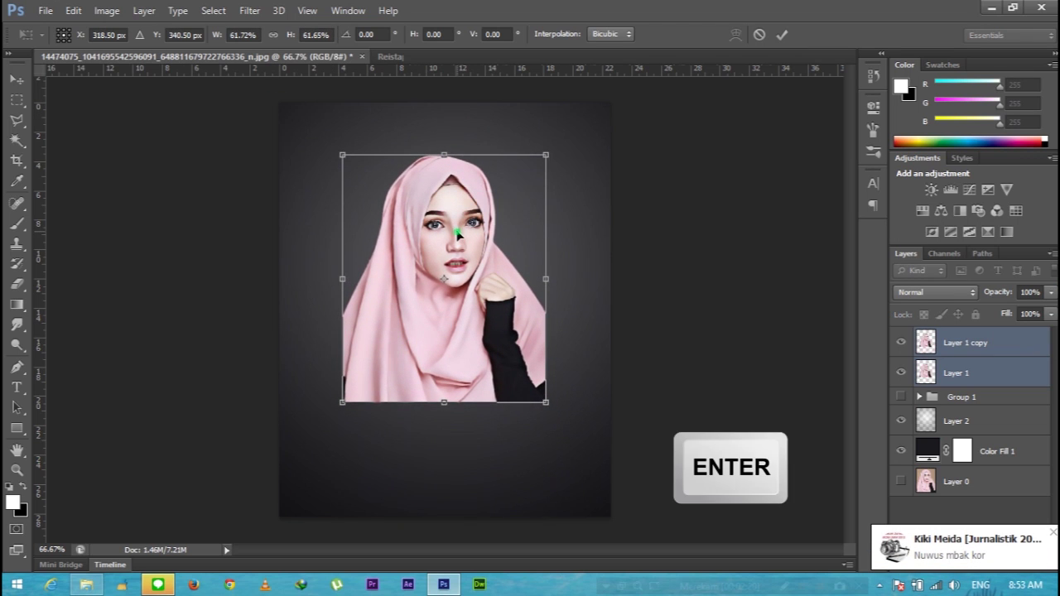
{"action": "key", "text": "g"}
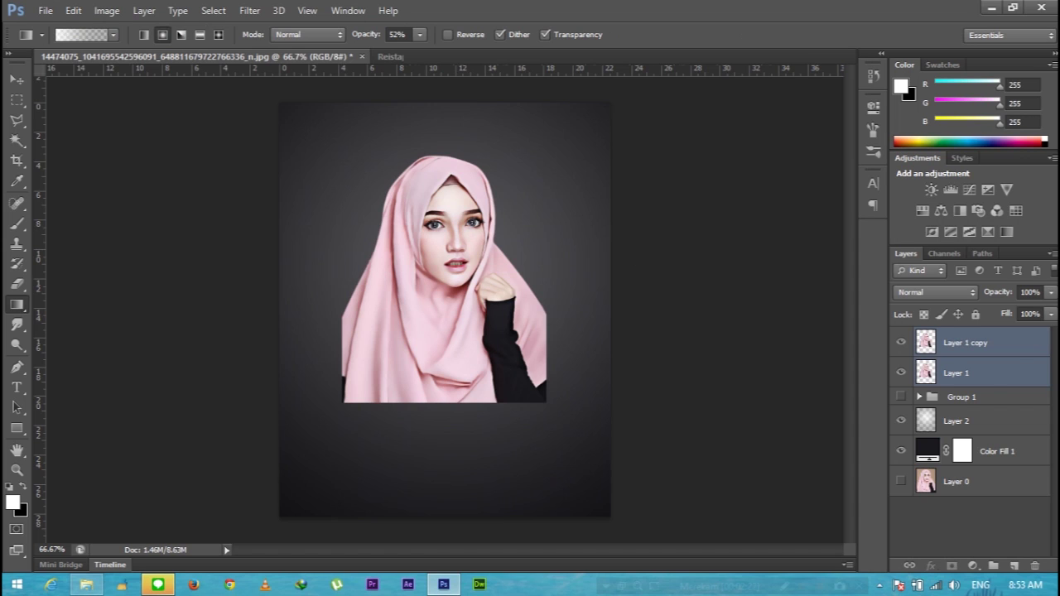
- Select only Layer 1 and open the Liquify filter on it
{"action": "left_click", "coordinate": [1007, 379]}
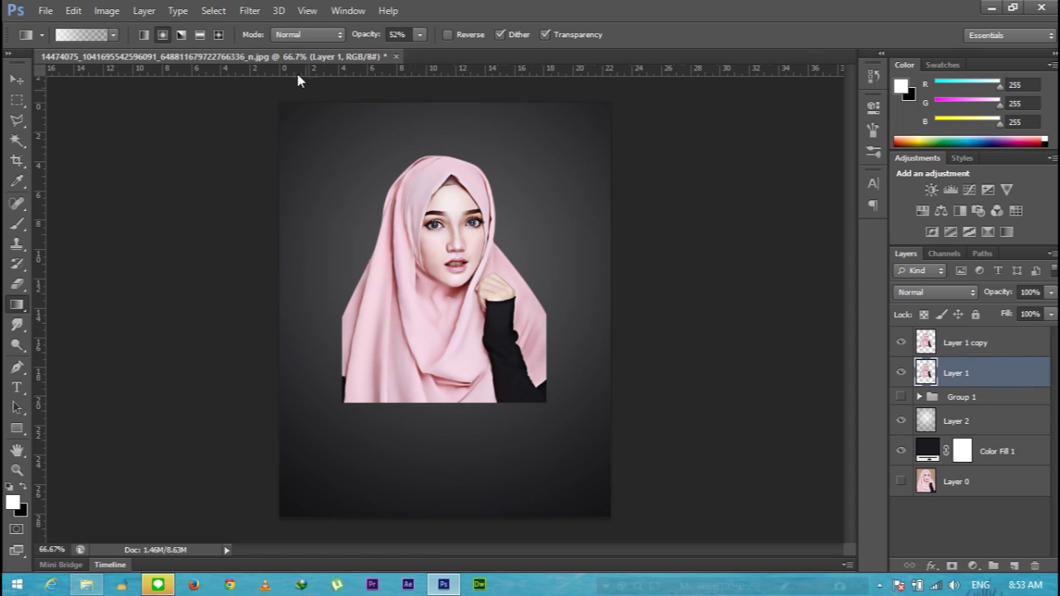
{"action": "left_click", "coordinate": [252, 12]}
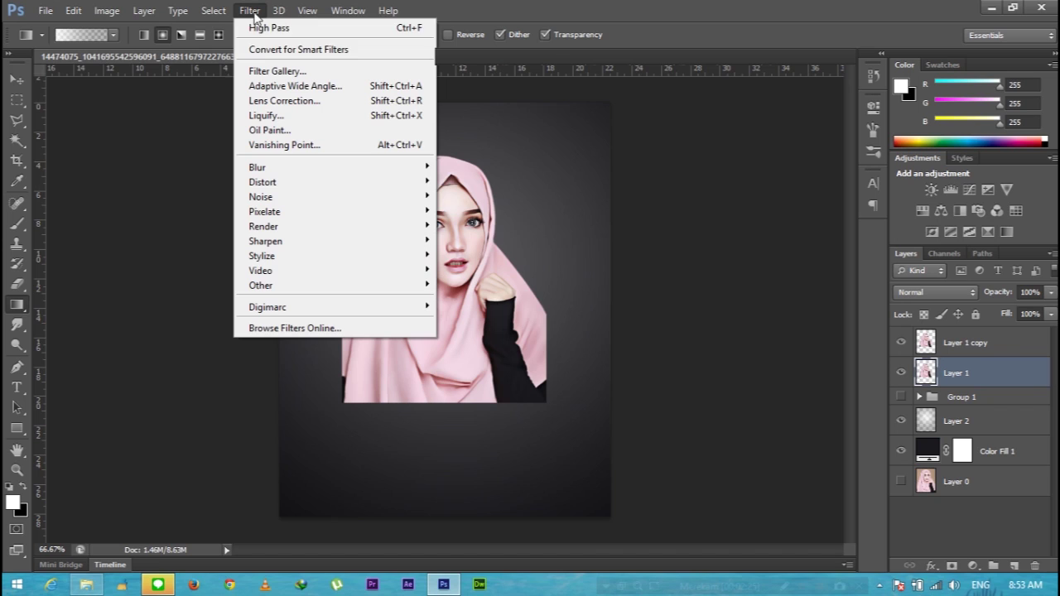
{"action": "left_click", "coordinate": [994, 373]}
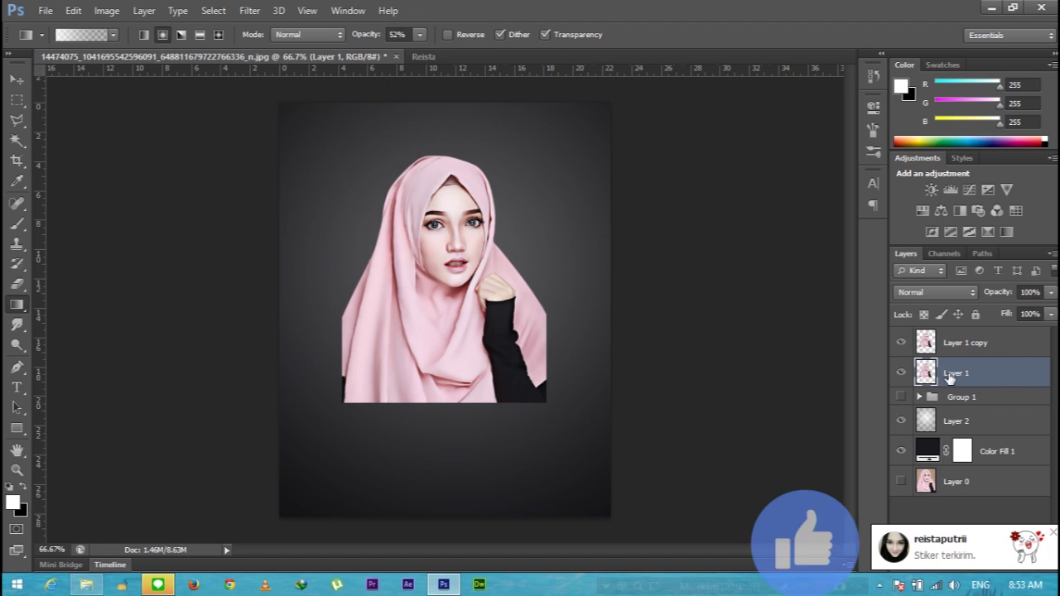
{"action": "left_click", "coordinate": [243, 11]}
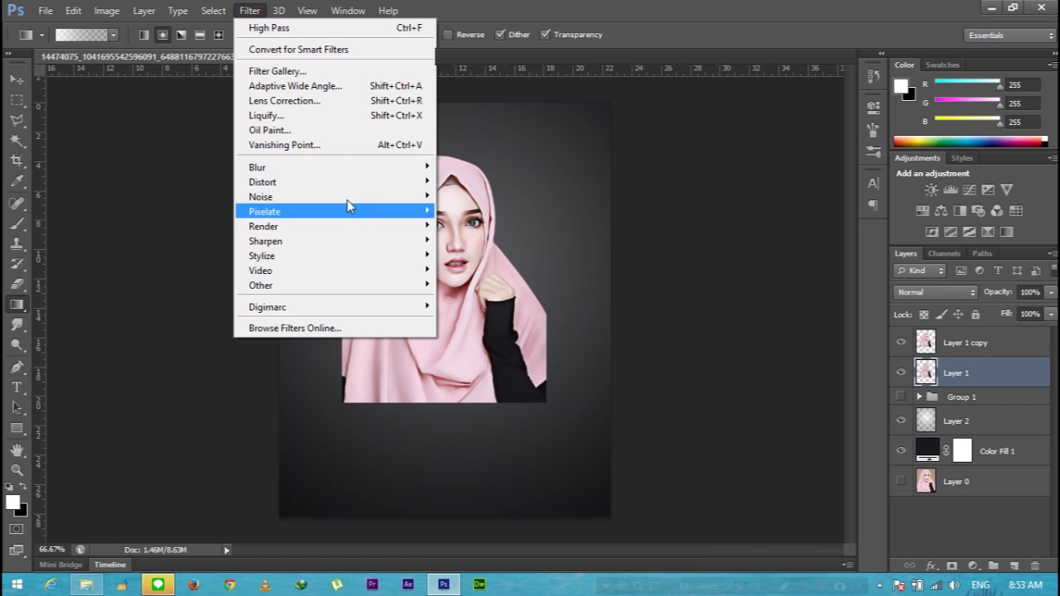
{"action": "left_click", "coordinate": [313, 116]}
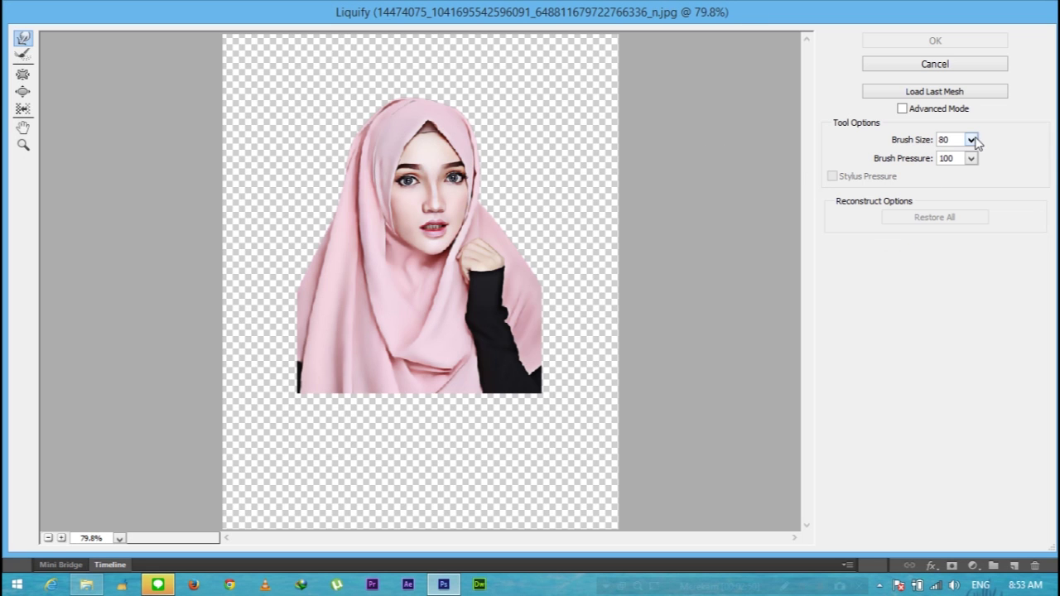
- Choose the Forward Warp tool with a brush size of 60
{"action": "left_click", "coordinate": [972, 140]}
{"action": "left_click", "coordinate": [972, 141]}
{"action": "left_click", "coordinate": [22, 38]}
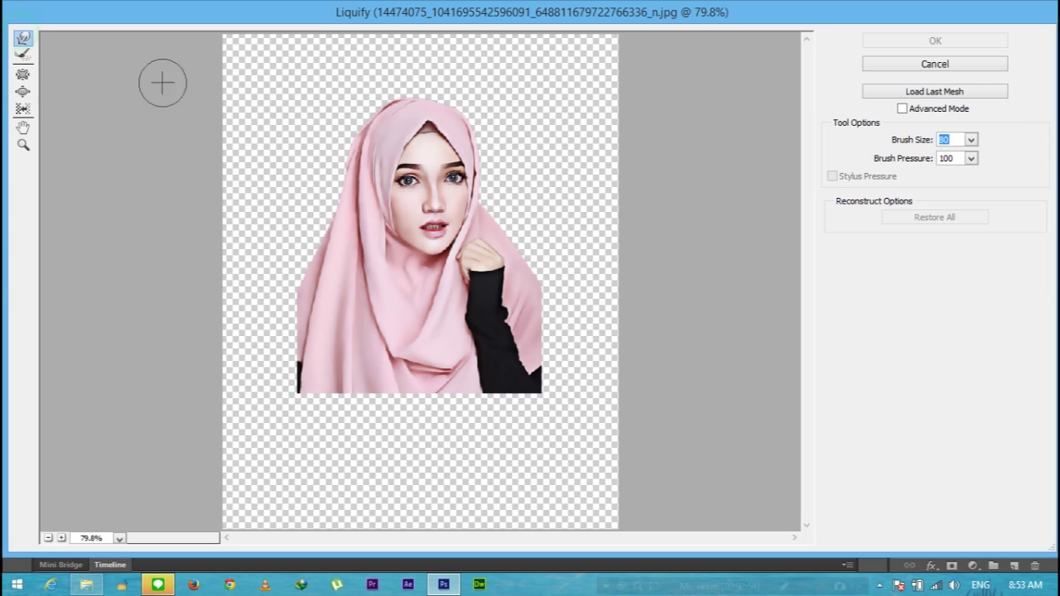
{"action": "left_click", "coordinate": [972, 140]}
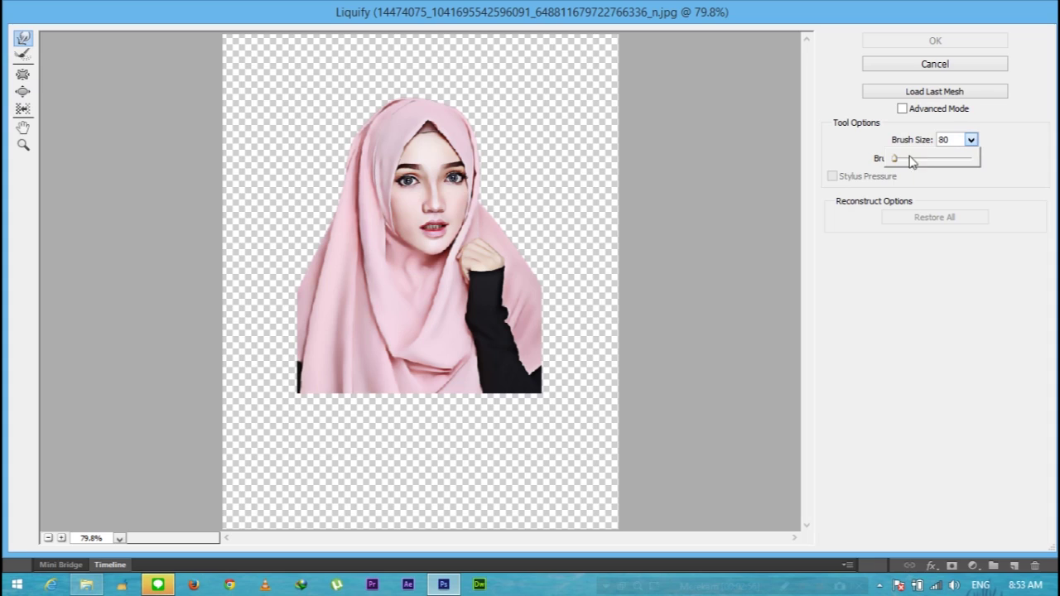
{"action": "left_click", "coordinate": [943, 140]}
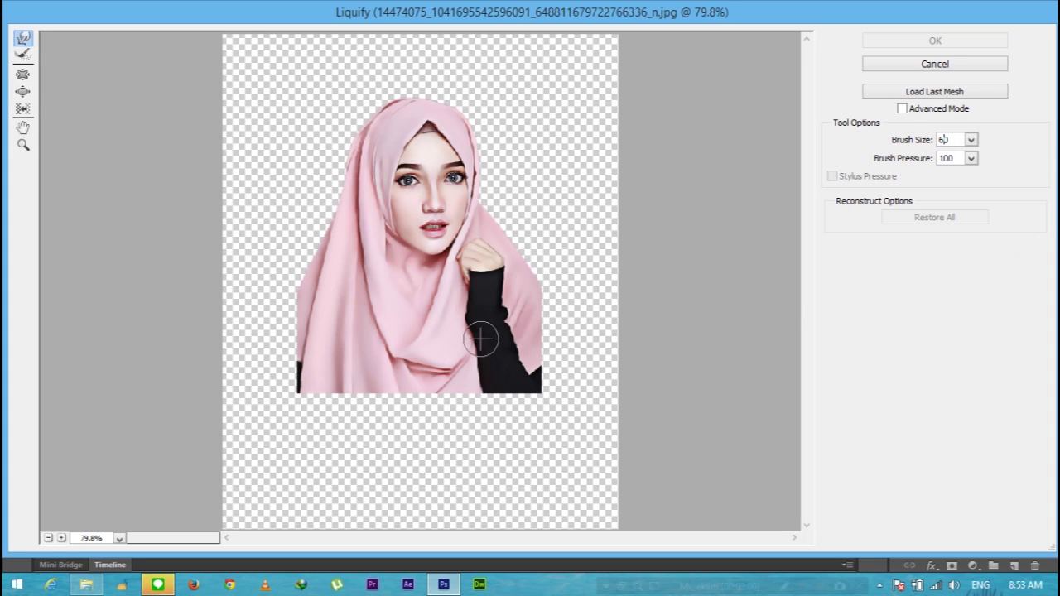
- Push the scarf's right edge outward and drag the black sleeve's lower edge down
{"action": "left_click_drag", "start_coordinate": [537, 296], "coordinate": [583, 340]}
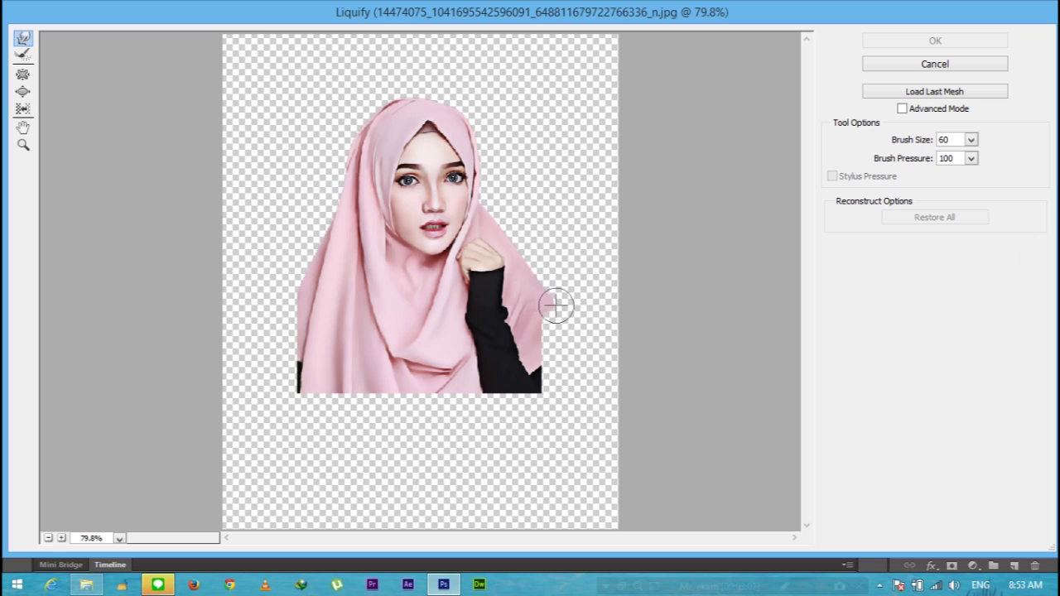
{"action": "mouse_move", "coordinate": [551, 323]}
{"action": "left_mouse_down"}
{"action": "mouse_move", "coordinate": [580, 326]}
{"action": "mouse_move", "coordinate": [598, 400]}
{"action": "mouse_move", "coordinate": [609, 393]}
{"action": "left_mouse_up"}
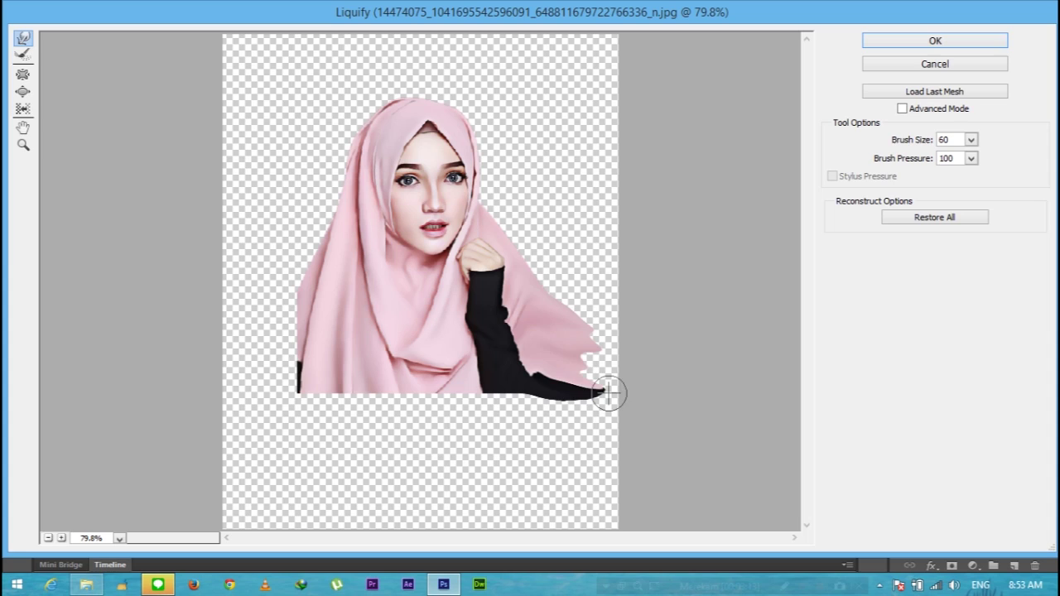
{"action": "left_click_drag", "start_coordinate": [560, 364], "coordinate": [632, 378]}
{"action": "mouse_move", "coordinate": [578, 356]}
{"action": "left_mouse_down"}
{"action": "mouse_move", "coordinate": [632, 367]}
{"action": "mouse_move", "coordinate": [578, 334]}
{"action": "left_mouse_up"}
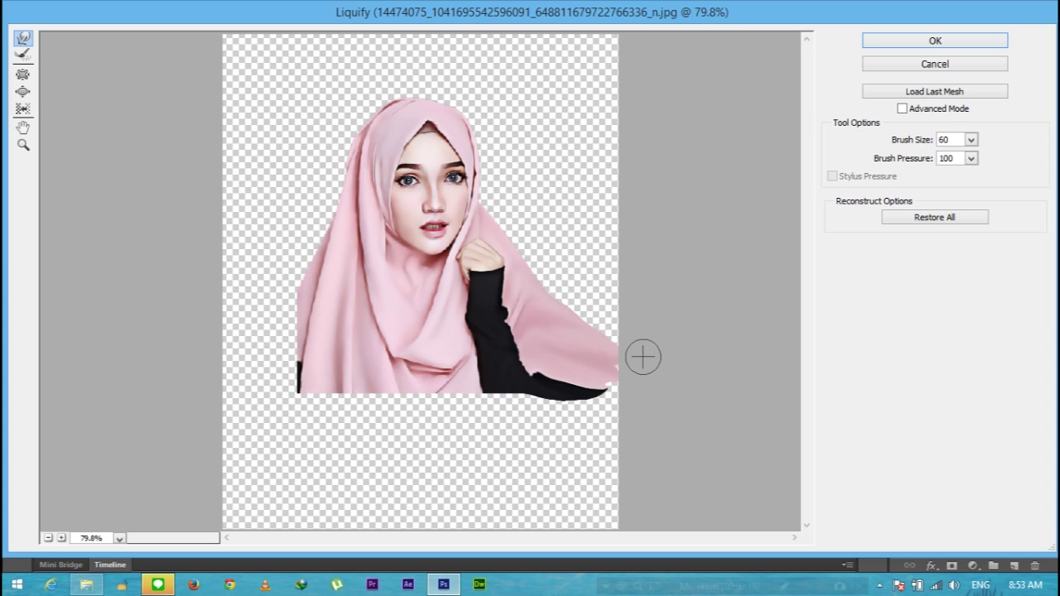
{"action": "left_click_drag", "start_coordinate": [514, 395], "coordinate": [492, 385]}
{"action": "mouse_move", "coordinate": [552, 426]}
{"action": "left_mouse_down"}
{"action": "mouse_move", "coordinate": [517, 396]}
{"action": "mouse_move", "coordinate": [579, 422]}
{"action": "left_mouse_up"}
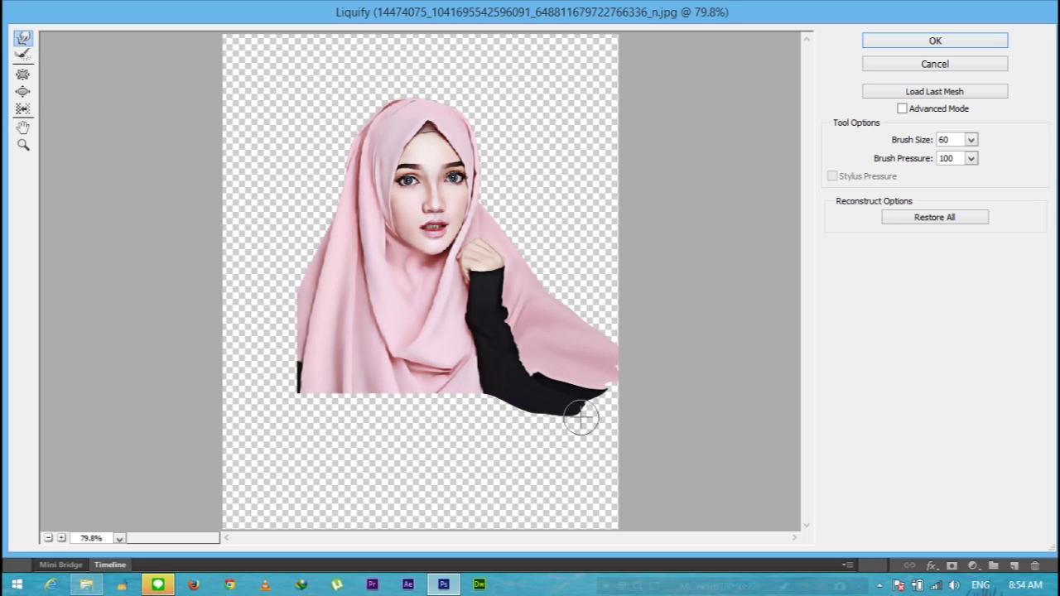
{"action": "mouse_move", "coordinate": [489, 395]}
{"action": "left_mouse_down"}
{"action": "mouse_move", "coordinate": [538, 419]}
{"action": "mouse_move", "coordinate": [620, 390]}
{"action": "left_mouse_up"}
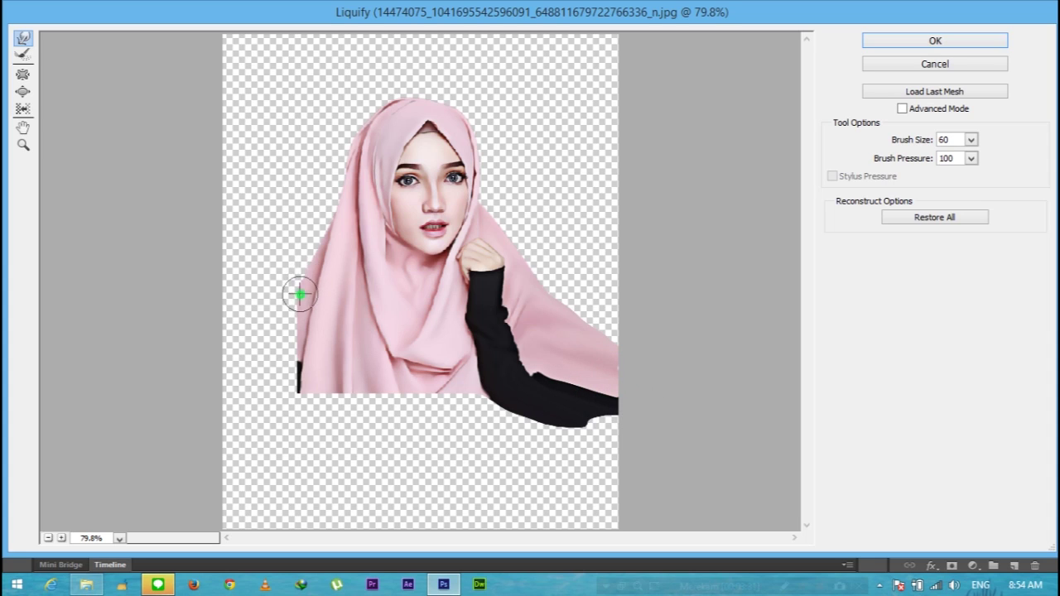
- With a 40 px Forward Warp brush, pull the scarf's left edge outward and its lower-left edge down
{"action": "left_click_drag", "start_coordinate": [293, 315], "coordinate": [262, 337]}
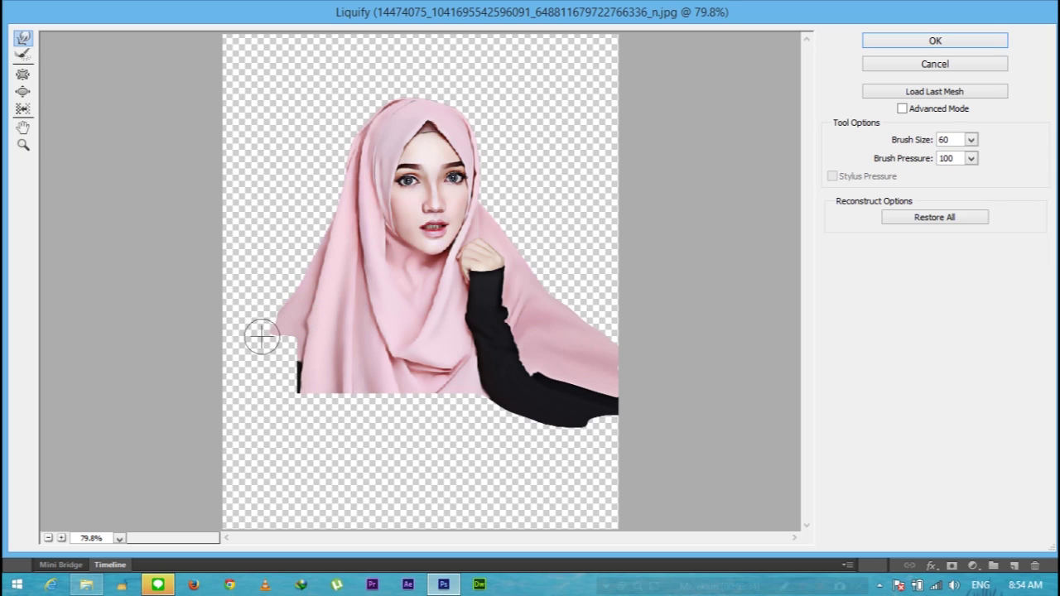
{"action": "key", "text": "ctrl+space"}
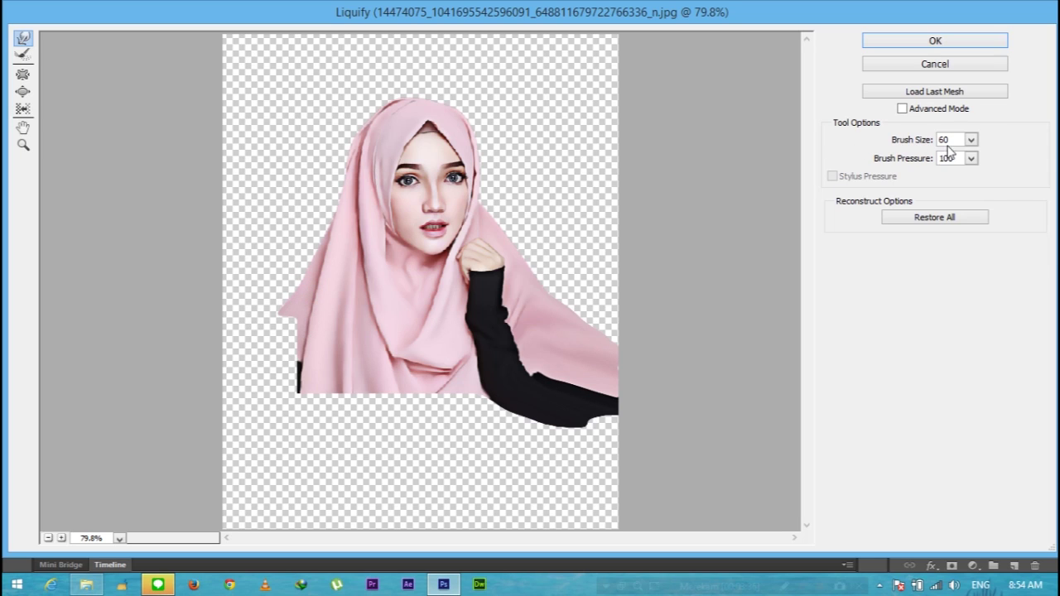
{"action": "left_click", "coordinate": [971, 141]}
{"action": "left_click", "coordinate": [943, 141]}
{"action": "left_click_drag", "start_coordinate": [319, 373], "coordinate": [319, 444]}
{"action": "left_click_drag", "start_coordinate": [323, 383], "coordinate": [342, 427]}
{"action": "left_click_drag", "start_coordinate": [318, 376], "coordinate": [298, 414]}
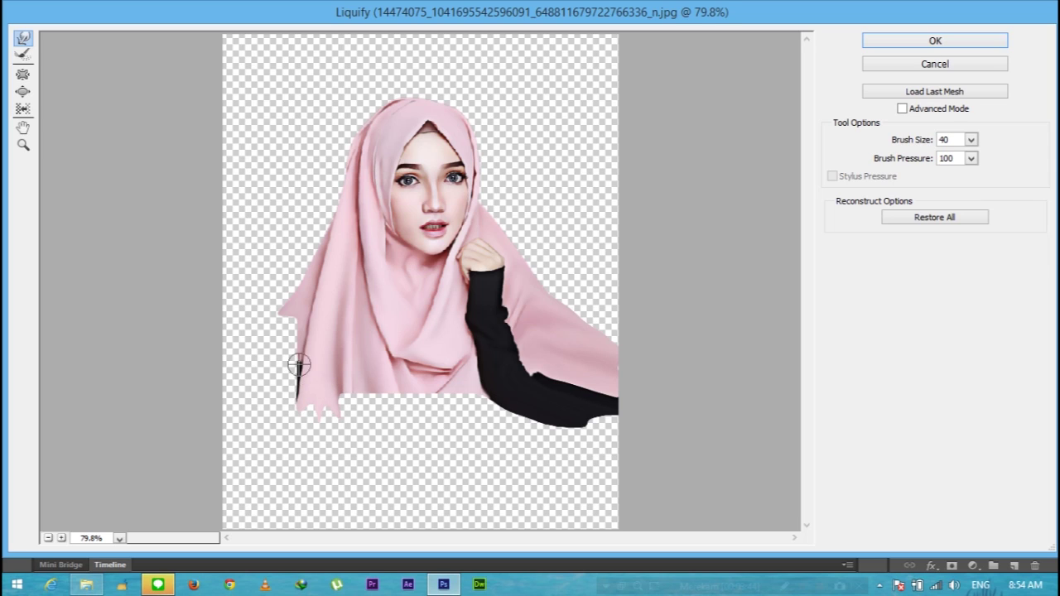
{"action": "left_click_drag", "start_coordinate": [296, 354], "coordinate": [276, 401]}
{"action": "left_click_drag", "start_coordinate": [296, 321], "coordinate": [282, 375]}
{"action": "left_click_drag", "start_coordinate": [294, 318], "coordinate": [242, 349]}
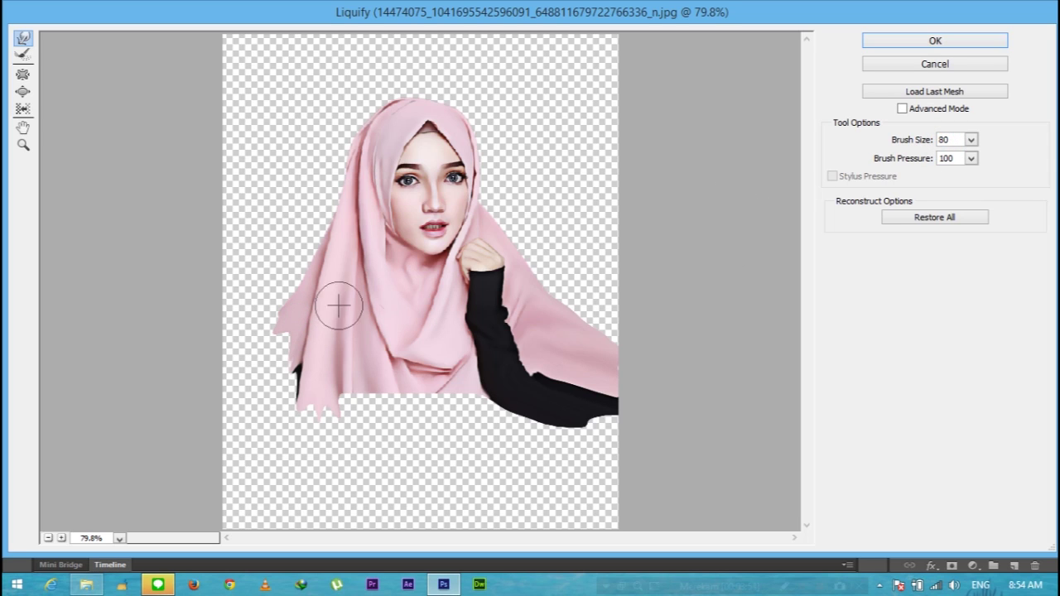
{"action": "left_click_drag", "start_coordinate": [293, 315], "coordinate": [211, 358]}
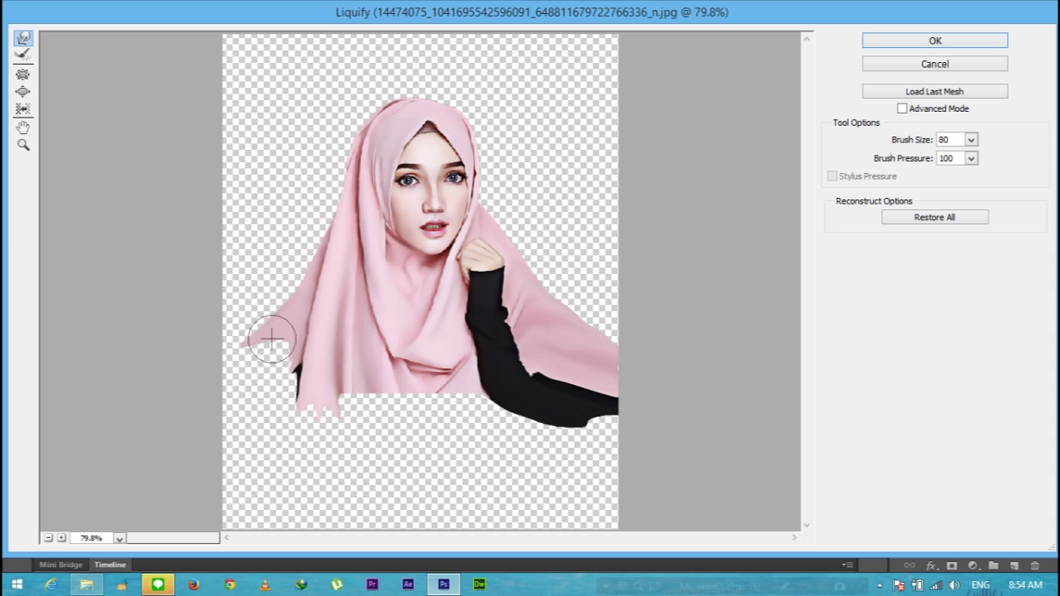
{"action": "mouse_move", "coordinate": [279, 348]}
{"action": "left_mouse_down"}
{"action": "mouse_move", "coordinate": [252, 359]}
{"action": "mouse_move", "coordinate": [279, 359]}
{"action": "mouse_move", "coordinate": [253, 367]}
{"action": "mouse_move", "coordinate": [279, 362]}
{"action": "mouse_move", "coordinate": [277, 414]}
{"action": "mouse_move", "coordinate": [259, 398]}
{"action": "mouse_move", "coordinate": [201, 400]}
{"action": "left_mouse_up"}
- Warp the lower scarf down over the black arm to fill the gap beneath it
{"action": "mouse_move", "coordinate": [364, 391]}
{"action": "left_mouse_down"}
{"action": "mouse_move", "coordinate": [386, 433]}
{"action": "mouse_move", "coordinate": [390, 390]}
{"action": "mouse_move", "coordinate": [418, 439]}
{"action": "mouse_move", "coordinate": [414, 416]}
{"action": "mouse_move", "coordinate": [480, 450]}
{"action": "mouse_move", "coordinate": [497, 438]}
{"action": "mouse_move", "coordinate": [562, 462]}
{"action": "mouse_move", "coordinate": [577, 417]}
{"action": "mouse_move", "coordinate": [641, 407]}
{"action": "mouse_move", "coordinate": [626, 469]}
{"action": "left_mouse_up"}
{"action": "mouse_move", "coordinate": [504, 433]}
{"action": "left_mouse_down"}
{"action": "mouse_move", "coordinate": [563, 492]}
{"action": "mouse_move", "coordinate": [556, 443]}
{"action": "mouse_move", "coordinate": [611, 485]}
{"action": "left_mouse_up"}
{"action": "mouse_move", "coordinate": [463, 406]}
{"action": "left_mouse_down"}
{"action": "mouse_move", "coordinate": [449, 433]}
{"action": "mouse_move", "coordinate": [439, 410]}
{"action": "mouse_move", "coordinate": [450, 438]}
{"action": "mouse_move", "coordinate": [431, 421]}
{"action": "mouse_move", "coordinate": [482, 486]}
{"action": "mouse_move", "coordinate": [511, 462]}
{"action": "mouse_move", "coordinate": [638, 508]}
{"action": "left_mouse_up"}
{"action": "left_click_drag", "start_coordinate": [488, 470], "coordinate": [544, 501]}
{"action": "mouse_move", "coordinate": [421, 439]}
{"action": "left_mouse_down"}
{"action": "mouse_move", "coordinate": [442, 519]}
{"action": "mouse_move", "coordinate": [450, 497]}
{"action": "mouse_move", "coordinate": [468, 502]}
{"action": "left_mouse_up"}
{"action": "mouse_move", "coordinate": [375, 452]}
{"action": "left_mouse_down"}
{"action": "mouse_move", "coordinate": [395, 447]}
{"action": "mouse_move", "coordinate": [422, 508]}
{"action": "mouse_move", "coordinate": [457, 520]}
{"action": "left_mouse_up"}
- Stretch the lower-left scarf and sleeves to the canvas bottom, fill the bottom-right corner, and apply Liquify
{"action": "mouse_move", "coordinate": [343, 386]}
{"action": "left_mouse_down"}
{"action": "mouse_move", "coordinate": [343, 425]}
{"action": "mouse_move", "coordinate": [360, 449]}
{"action": "left_mouse_up"}
{"action": "left_click_drag", "start_coordinate": [303, 398], "coordinate": [339, 508]}
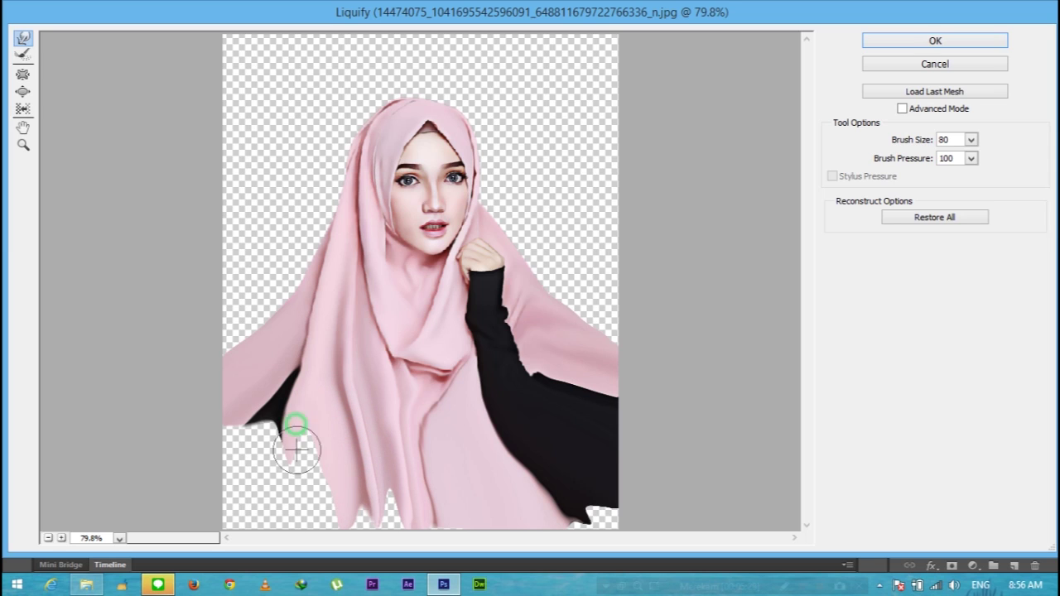
{"action": "mouse_move", "coordinate": [267, 415]}
{"action": "left_mouse_down"}
{"action": "mouse_move", "coordinate": [213, 480]}
{"action": "mouse_move", "coordinate": [281, 448]}
{"action": "mouse_move", "coordinate": [257, 505]}
{"action": "mouse_move", "coordinate": [289, 509]}
{"action": "left_mouse_up"}
{"action": "mouse_move", "coordinate": [310, 439]}
{"action": "left_mouse_down"}
{"action": "mouse_move", "coordinate": [319, 514]}
{"action": "mouse_move", "coordinate": [333, 530]}
{"action": "mouse_move", "coordinate": [343, 505]}
{"action": "mouse_move", "coordinate": [384, 504]}
{"action": "mouse_move", "coordinate": [390, 522]}
{"action": "left_mouse_up"}
{"action": "mouse_move", "coordinate": [283, 495]}
{"action": "left_mouse_down"}
{"action": "mouse_move", "coordinate": [217, 497]}
{"action": "mouse_move", "coordinate": [236, 478]}
{"action": "mouse_move", "coordinate": [208, 516]}
{"action": "mouse_move", "coordinate": [237, 502]}
{"action": "left_mouse_up"}
{"action": "mouse_move", "coordinate": [593, 517]}
{"action": "left_mouse_down"}
{"action": "mouse_move", "coordinate": [628, 527]}
{"action": "mouse_move", "coordinate": [618, 520]}
{"action": "left_mouse_up"}
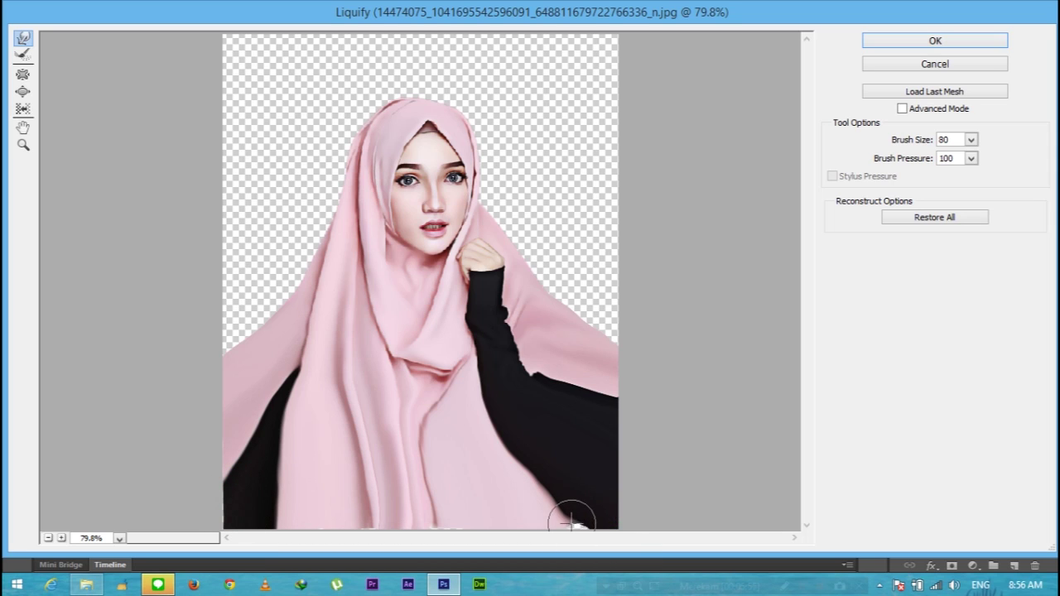
{"action": "left_click", "coordinate": [933, 43]}
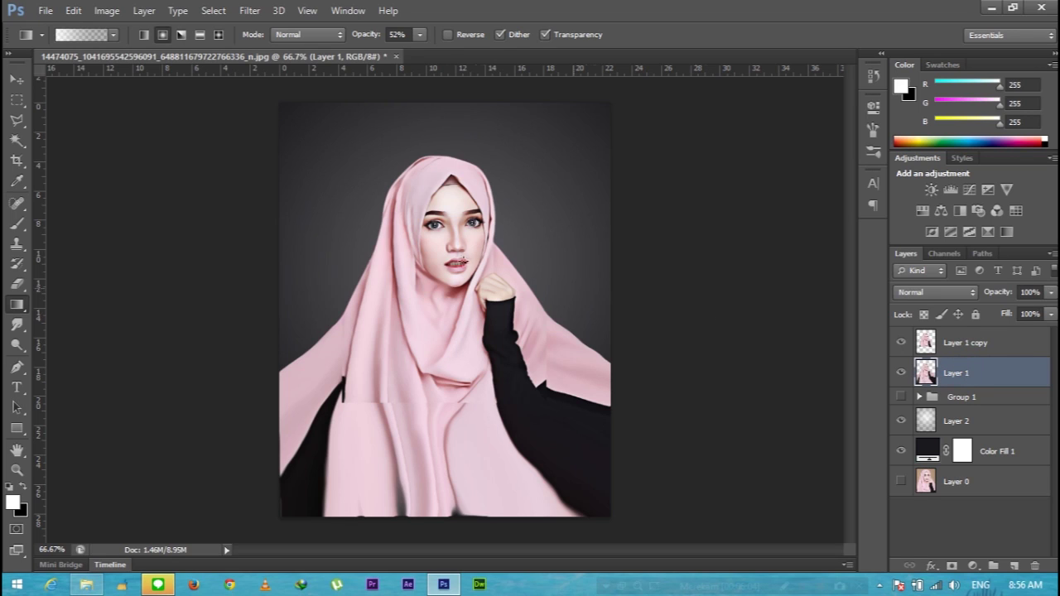
- Mask Layer 1 with a four-point polygonal selection around the head and upper scarf
{"action": "left_click", "coordinate": [18, 121]}
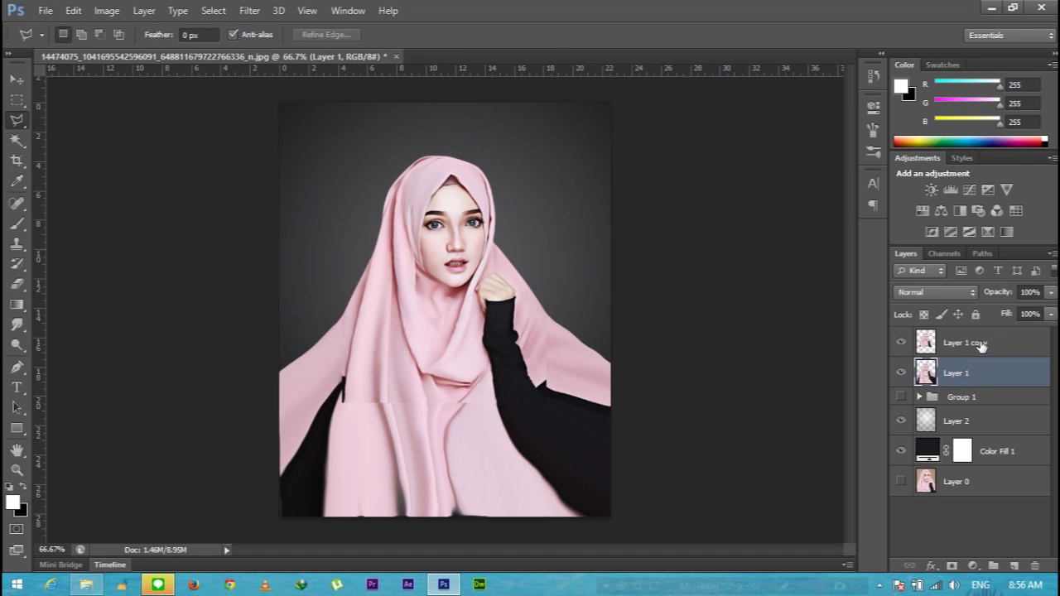
{"action": "left_click", "coordinate": [901, 373]}
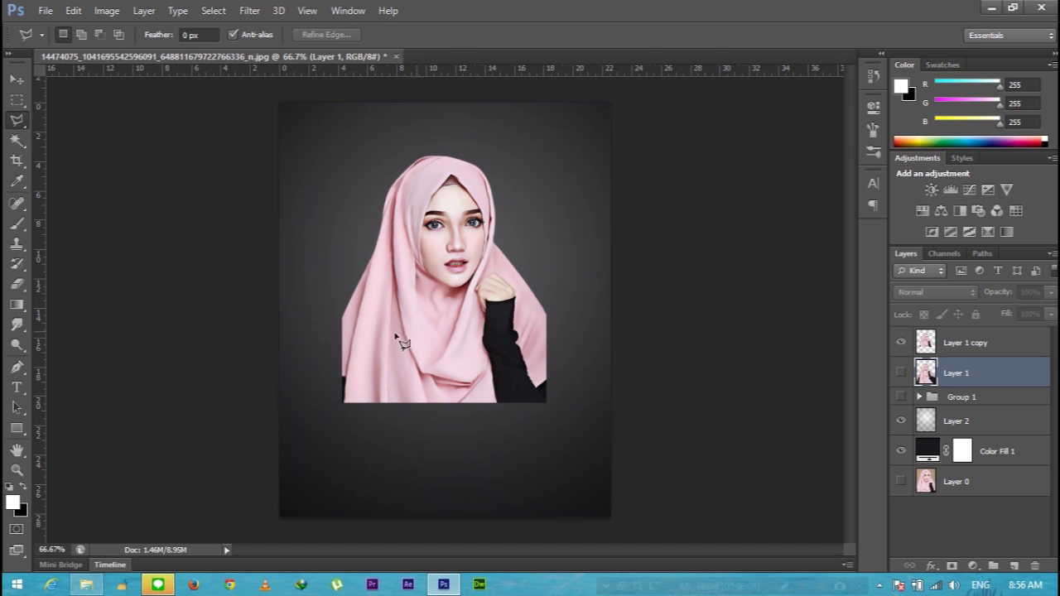
{"action": "left_click", "coordinate": [561, 314]}
{"action": "left_click", "coordinate": [469, 130]}
{"action": "left_click", "coordinate": [343, 171]}
{"action": "left_click", "coordinate": [341, 316]}
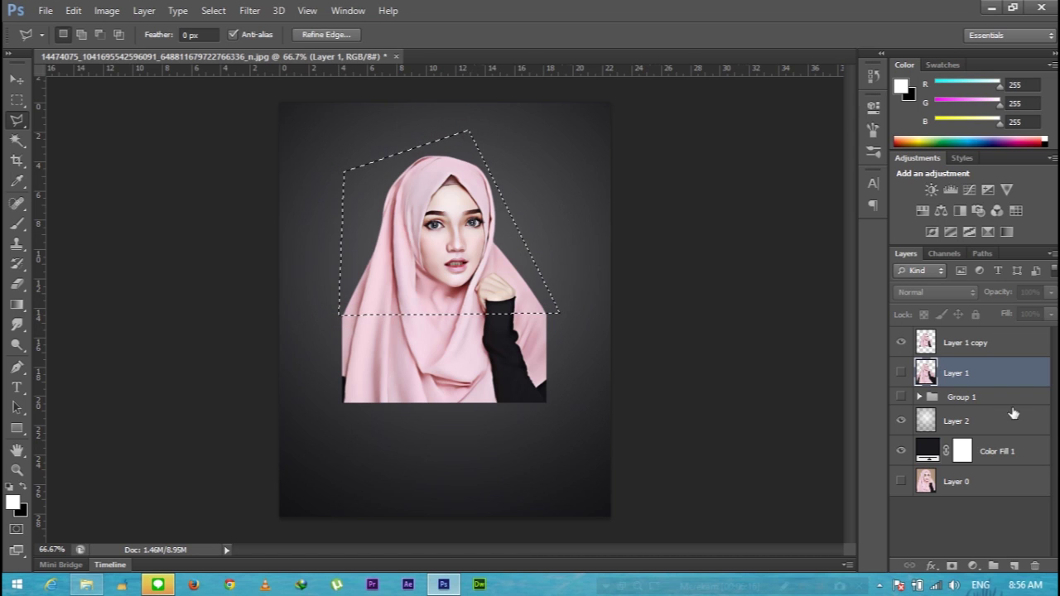
{"action": "left_click", "coordinate": [901, 373]}
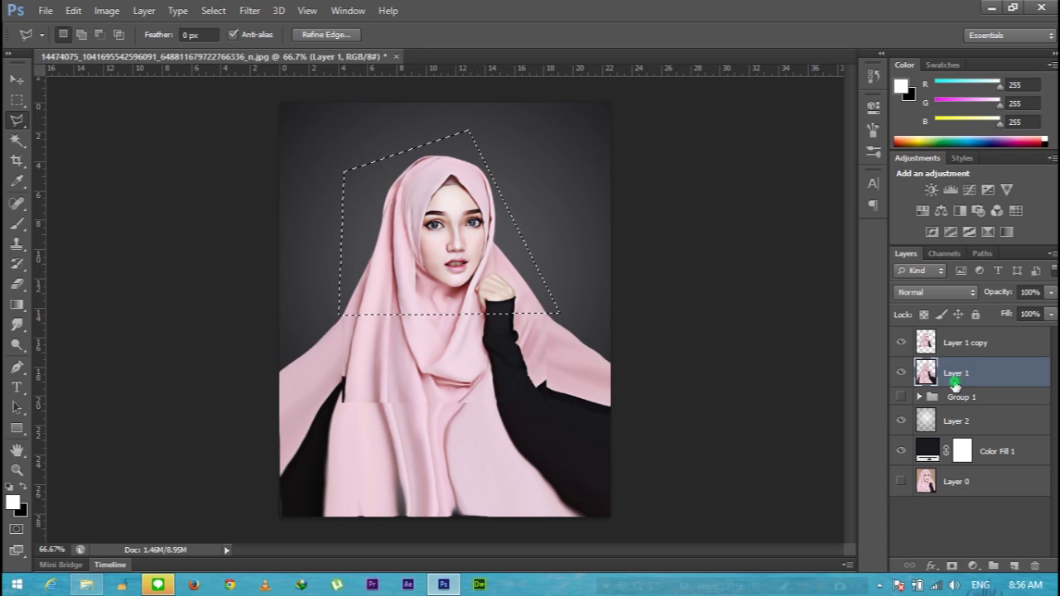
{"action": "left_click", "coordinate": [951, 566]}
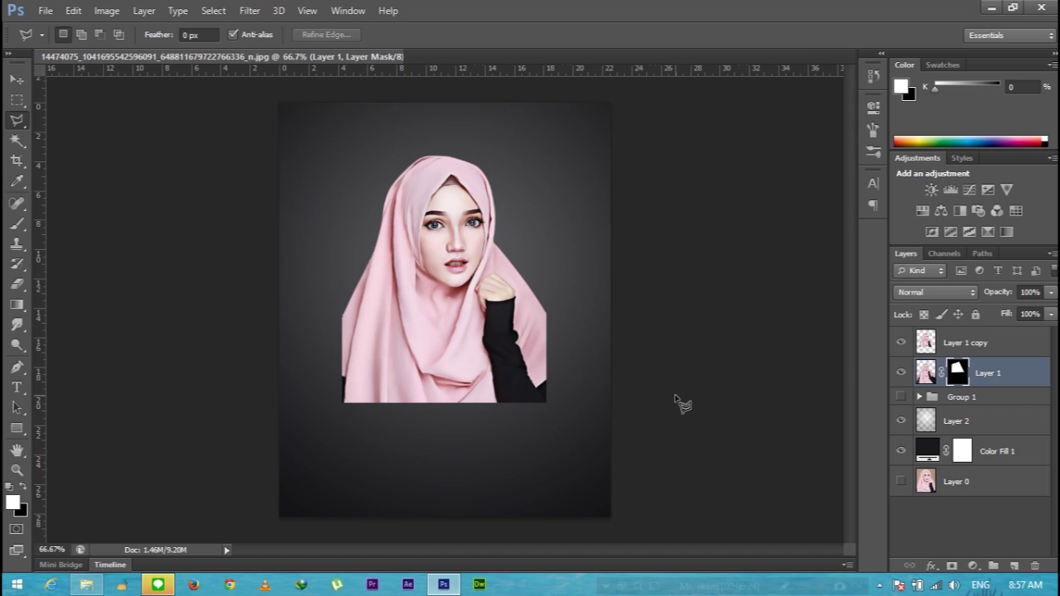
{"action": "left_click", "coordinate": [983, 343]}
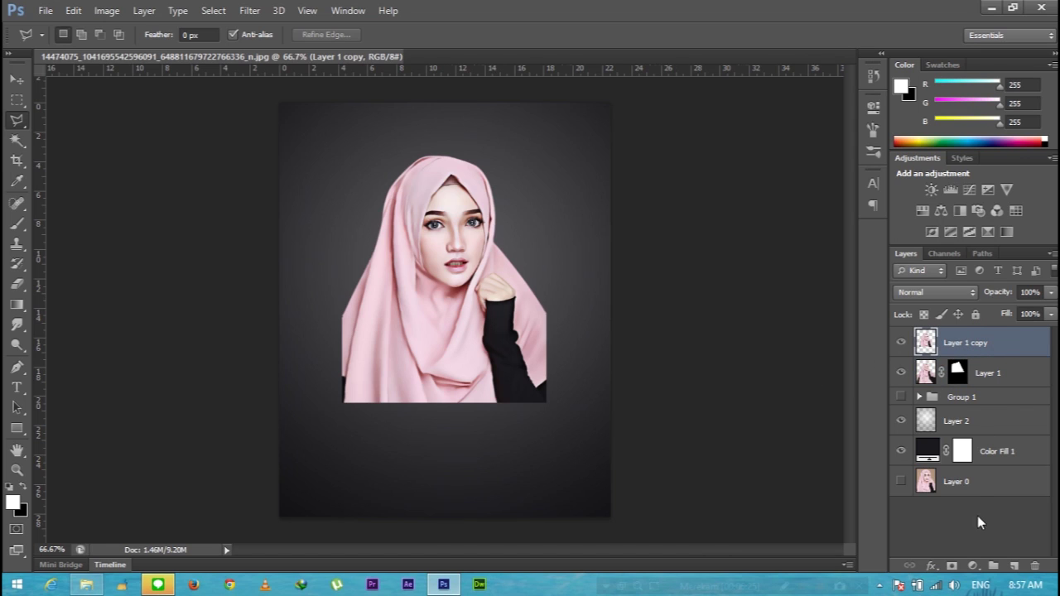
- Add a layer mask to Layer 1 copy and choose a 49 px soft round brush
{"action": "left_click", "coordinate": [952, 567]}
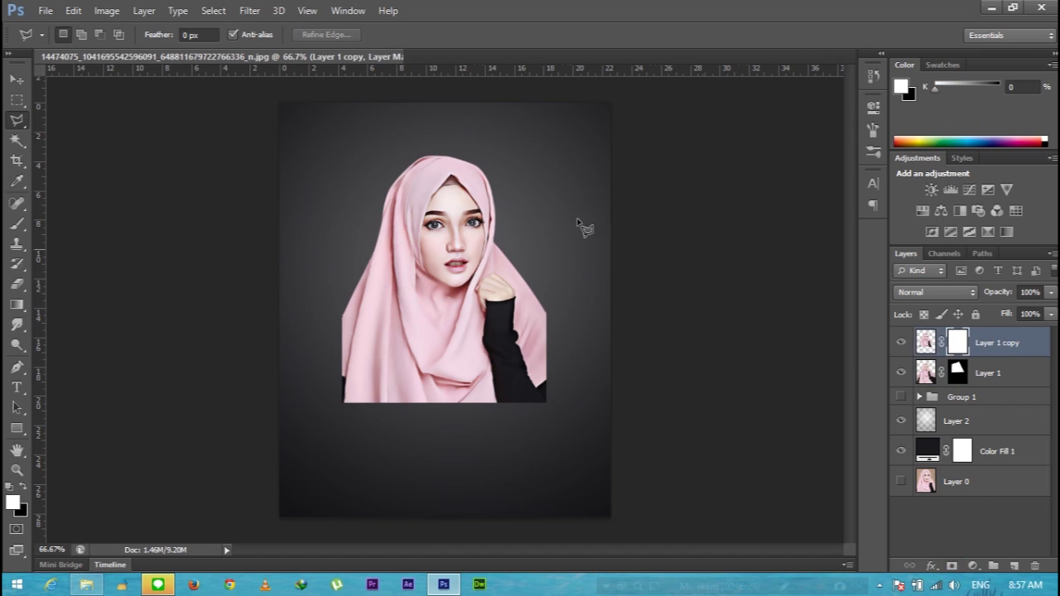
{"action": "left_click", "coordinate": [28, 222]}
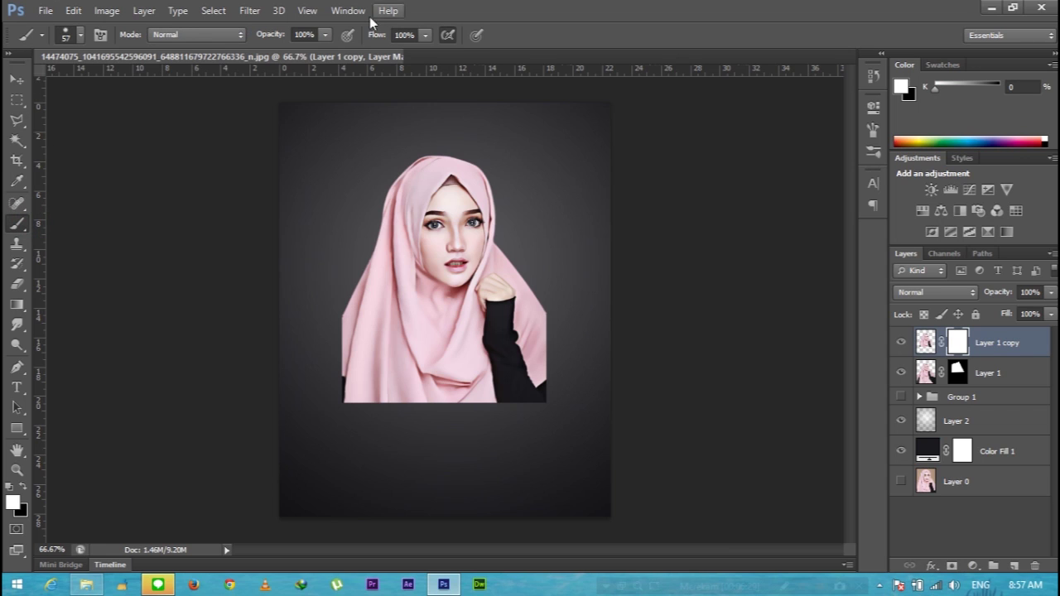
{"action": "left_click", "coordinate": [82, 34]}
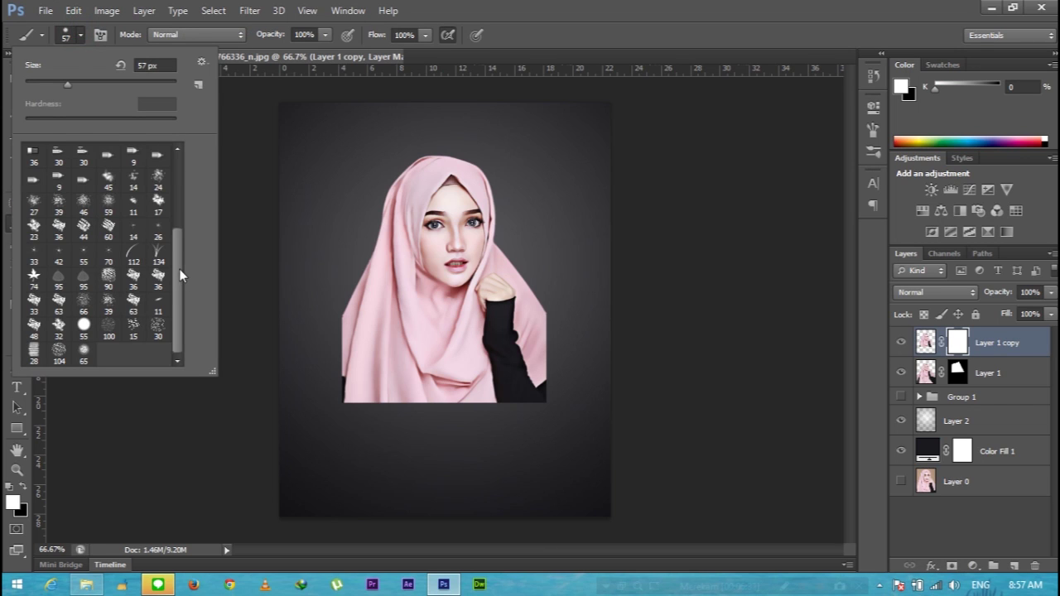
{"action": "left_click_drag", "start_coordinate": [179, 269], "coordinate": [176, 189]}
{"action": "left_click", "coordinate": [34, 155]}
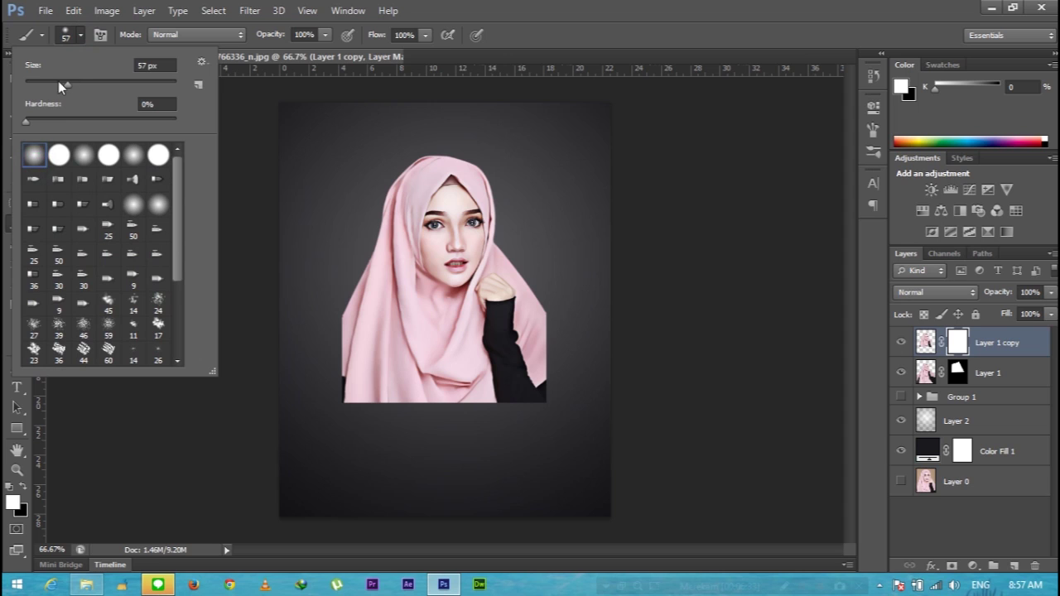
{"action": "left_click", "coordinate": [54, 80]}
{"action": "left_click_drag", "start_coordinate": [64, 84], "coordinate": [70, 84]}
{"action": "key", "text": "Return"}
- Zoom to 200%, set brush opacity to 57%, and make black the painting color
{"action": "key", "text": "ctrl+plus"}
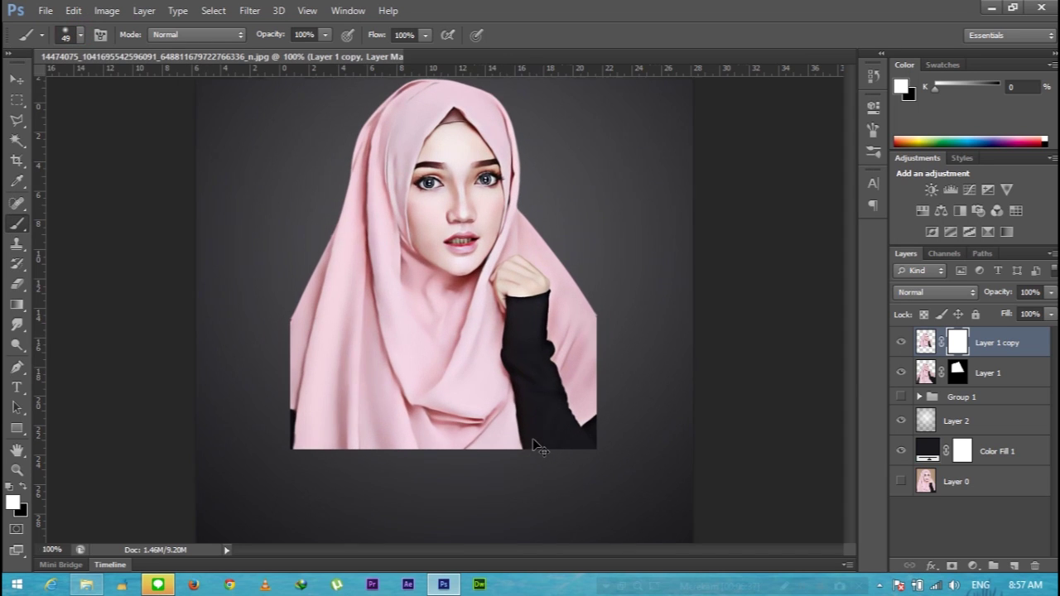
{"action": "key", "text": "ctrl+plus"}
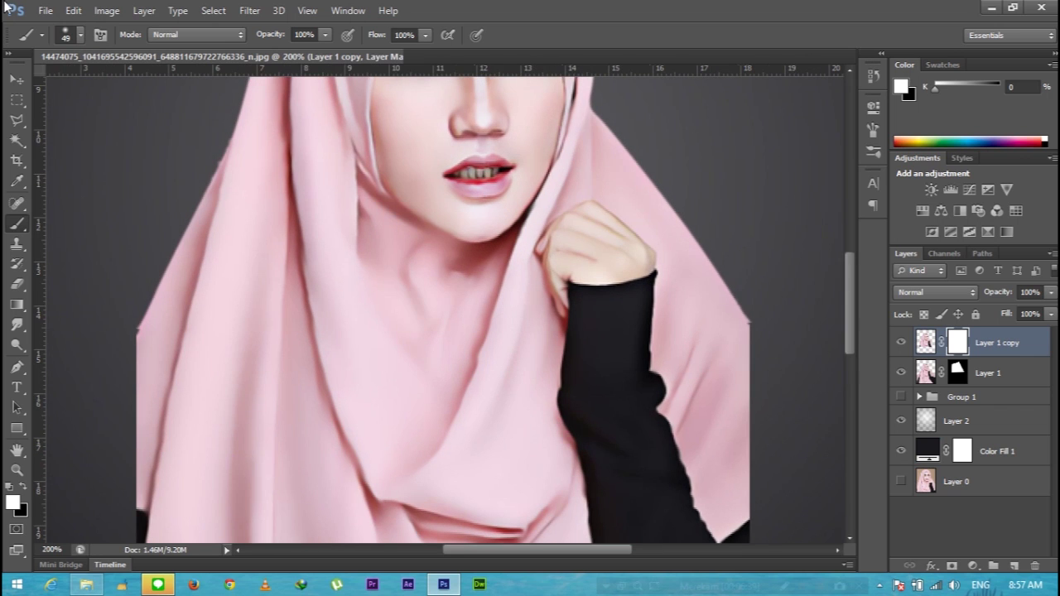
{"action": "left_click", "coordinate": [326, 34]}
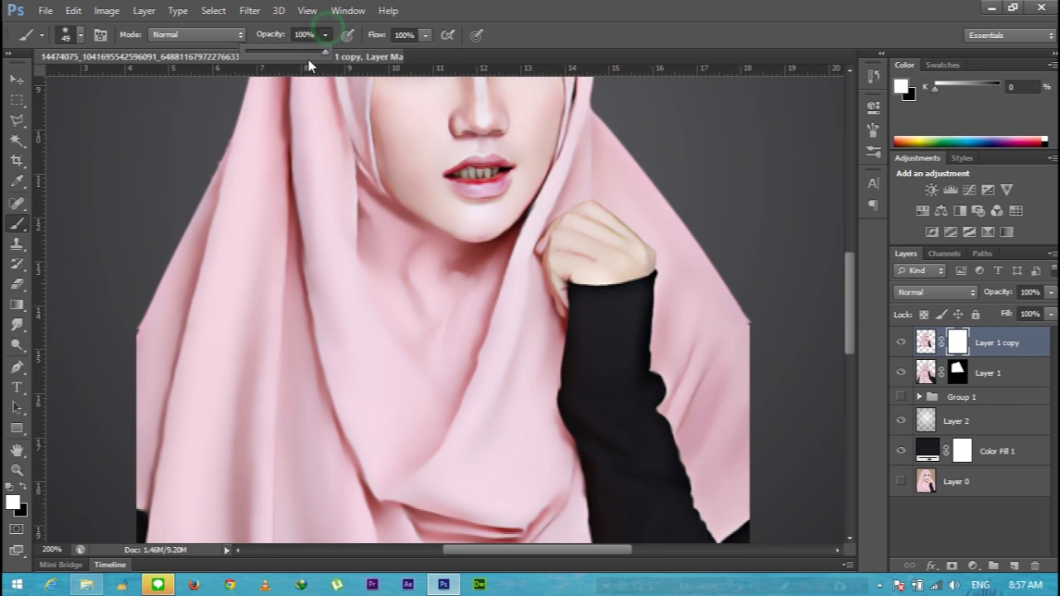
{"action": "left_click_drag", "start_coordinate": [310, 49], "coordinate": [292, 51]}
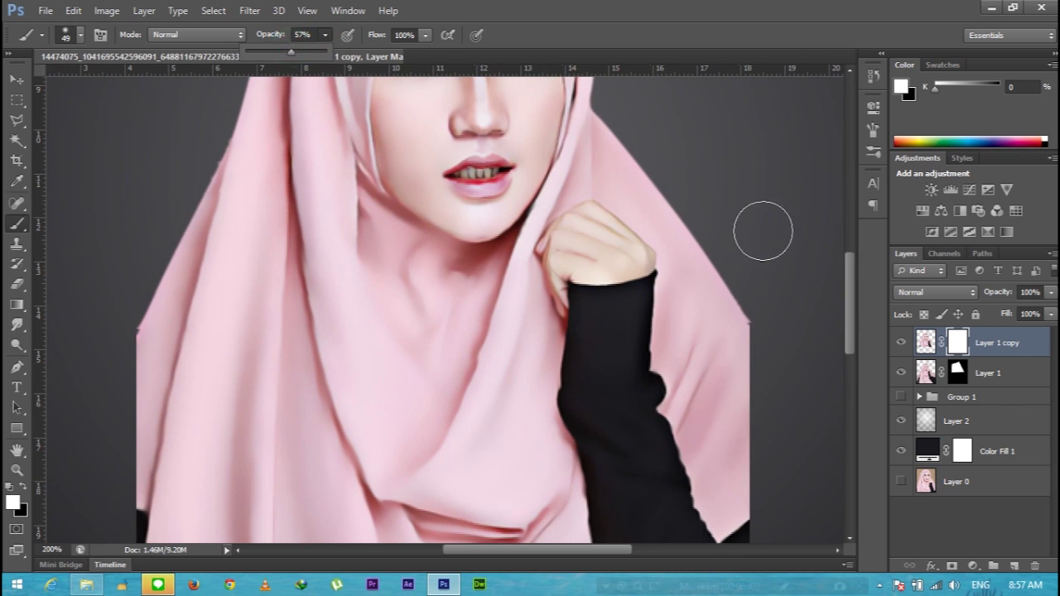
{"action": "scroll", "coordinate": [828, 289], "scroll_direction": "down", "scroll_amount": 3}
{"action": "scroll", "coordinate": [826, 305], "scroll_direction": "down", "scroll_amount": 1}
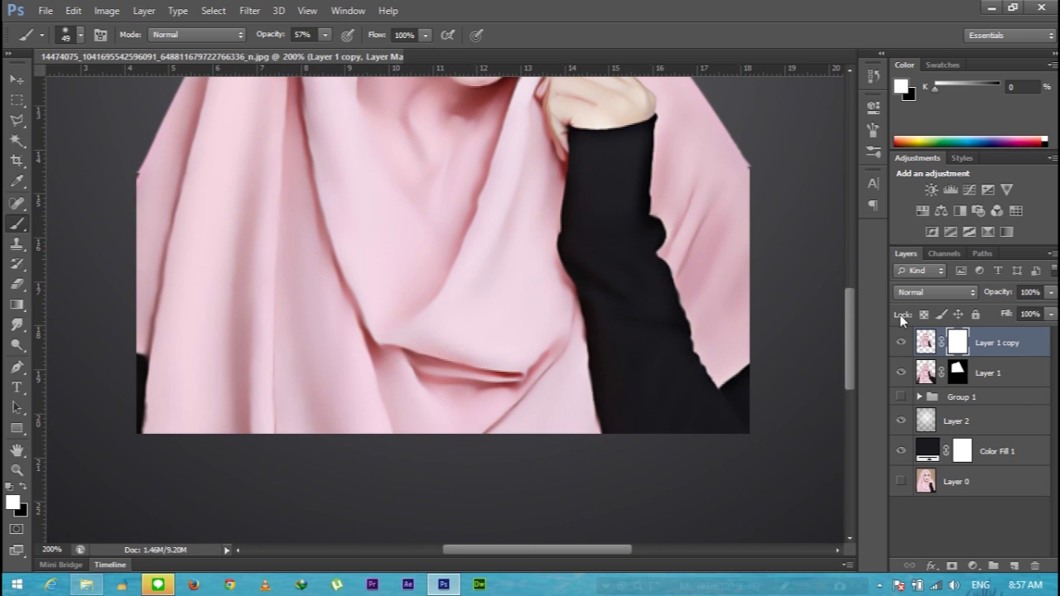
{"action": "left_click", "coordinate": [23, 487]}
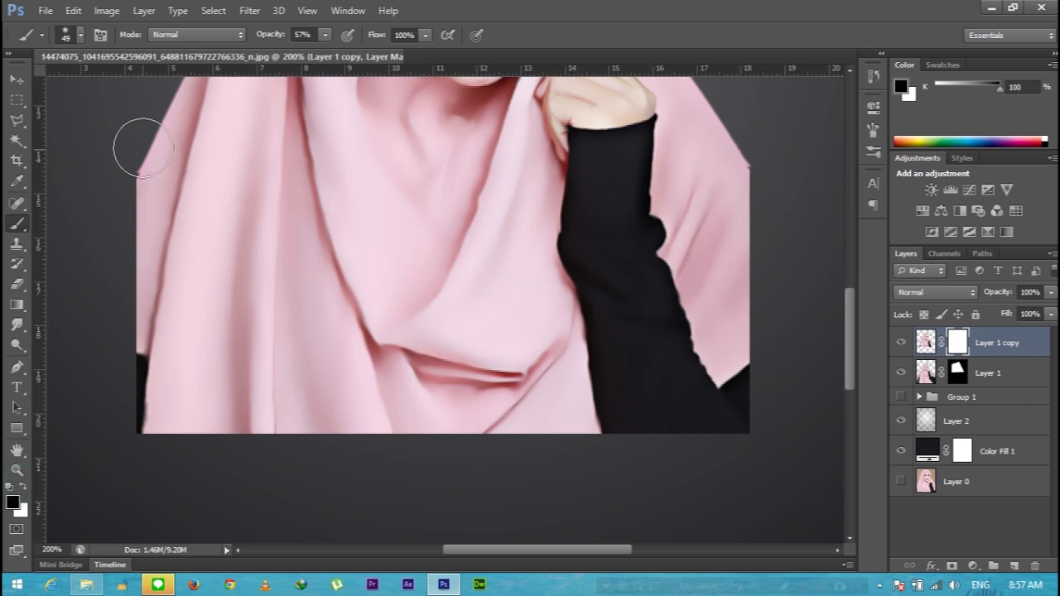
- Fade the image's left and lower-left scarf edges on the mask at 26% then 45% opacity
{"action": "mouse_move", "coordinate": [137, 170]}
{"action": "left_mouse_down"}
{"action": "mouse_move", "coordinate": [131, 203]}
{"action": "mouse_move", "coordinate": [135, 166]}
{"action": "left_mouse_up"}
{"action": "left_click_drag", "start_coordinate": [305, 46], "coordinate": [302, 50]}
{"action": "left_click", "coordinate": [113, 170]}
{"action": "mouse_move", "coordinate": [113, 190]}
{"action": "left_mouse_down"}
{"action": "mouse_move", "coordinate": [100, 230]}
{"action": "mouse_move", "coordinate": [102, 220]}
{"action": "left_mouse_up"}
{"action": "left_click", "coordinate": [324, 35]}
{"action": "left_click_drag", "start_coordinate": [340, 55], "coordinate": [343, 55]}
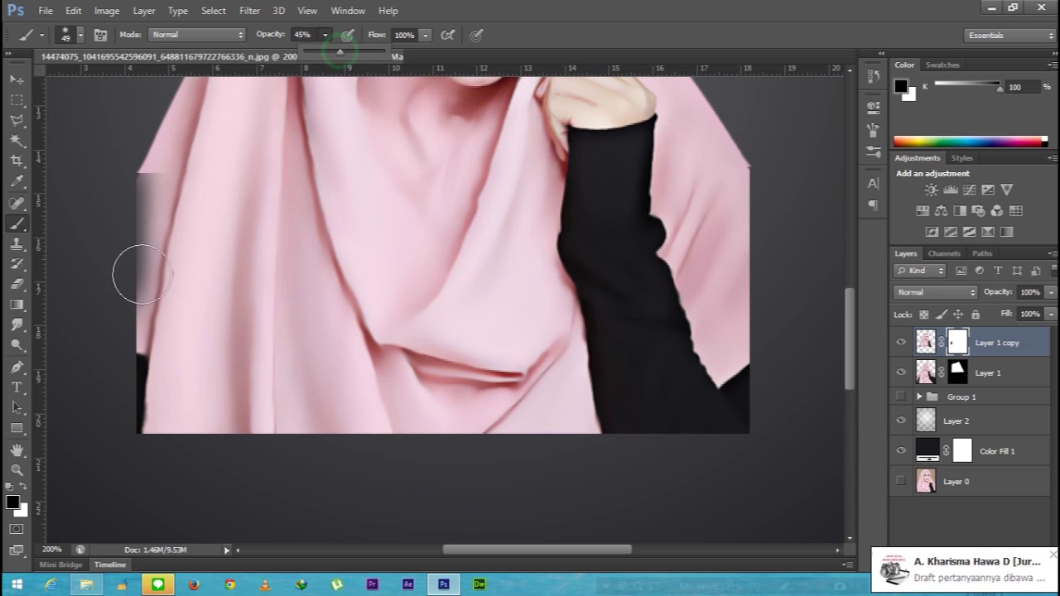
{"action": "mouse_move", "coordinate": [119, 190]}
{"action": "left_mouse_down"}
{"action": "mouse_move", "coordinate": [102, 329]}
{"action": "mouse_move", "coordinate": [107, 351]}
{"action": "mouse_move", "coordinate": [111, 303]}
{"action": "mouse_move", "coordinate": [111, 405]}
{"action": "mouse_move", "coordinate": [111, 366]}
{"action": "left_mouse_up"}
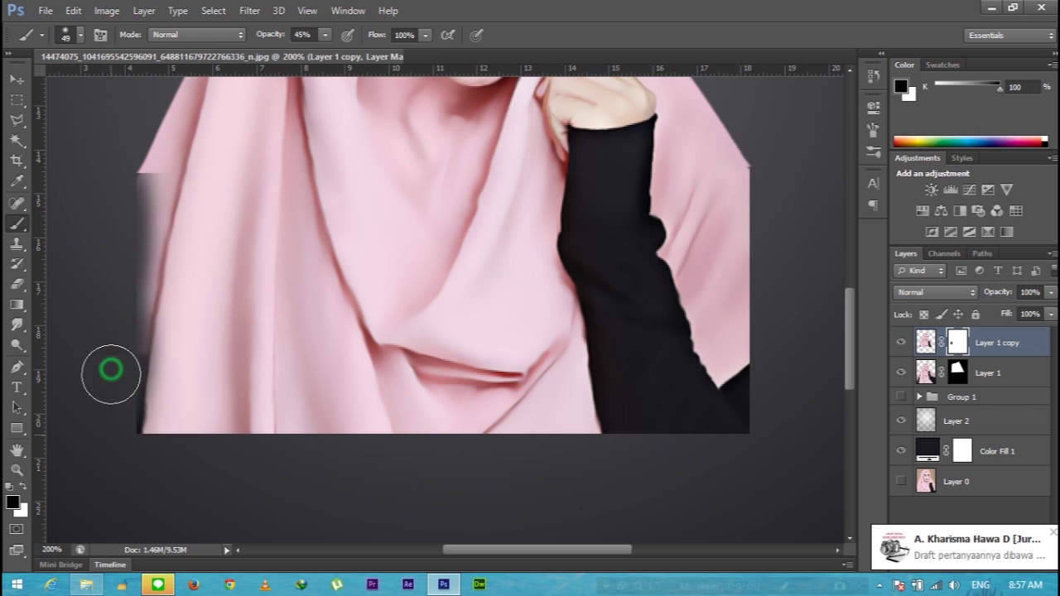
{"action": "mouse_move", "coordinate": [202, 469]}
{"action": "left_mouse_down"}
{"action": "mouse_move", "coordinate": [147, 456]}
{"action": "mouse_move", "coordinate": [234, 480]}
{"action": "mouse_move", "coordinate": [282, 434]}
{"action": "mouse_move", "coordinate": [213, 466]}
{"action": "mouse_move", "coordinate": [279, 455]}
{"action": "mouse_move", "coordinate": [342, 473]}
{"action": "left_mouse_up"}
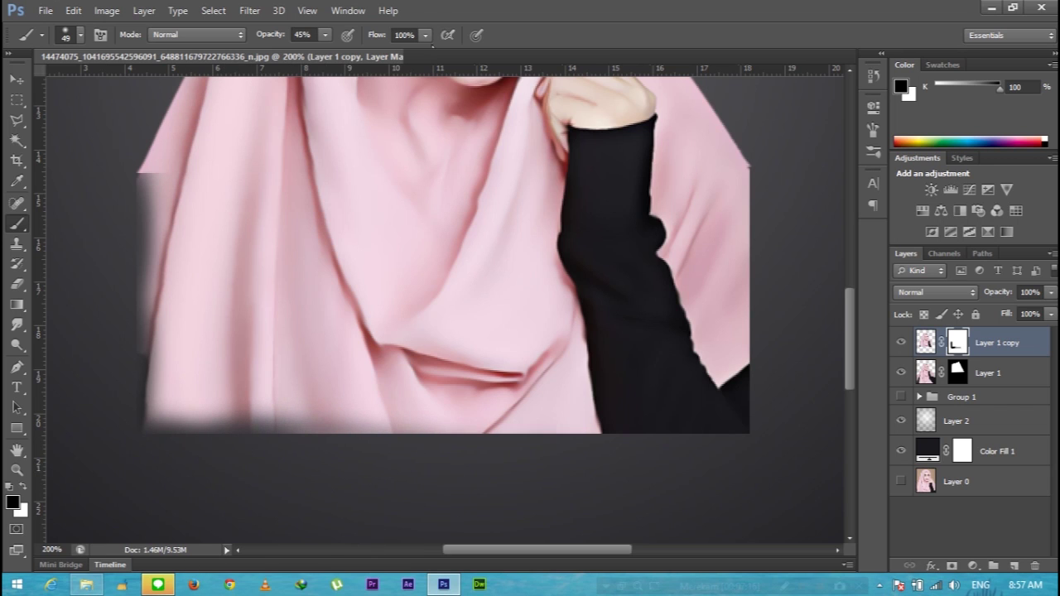
{"action": "left_click", "coordinate": [425, 34]}
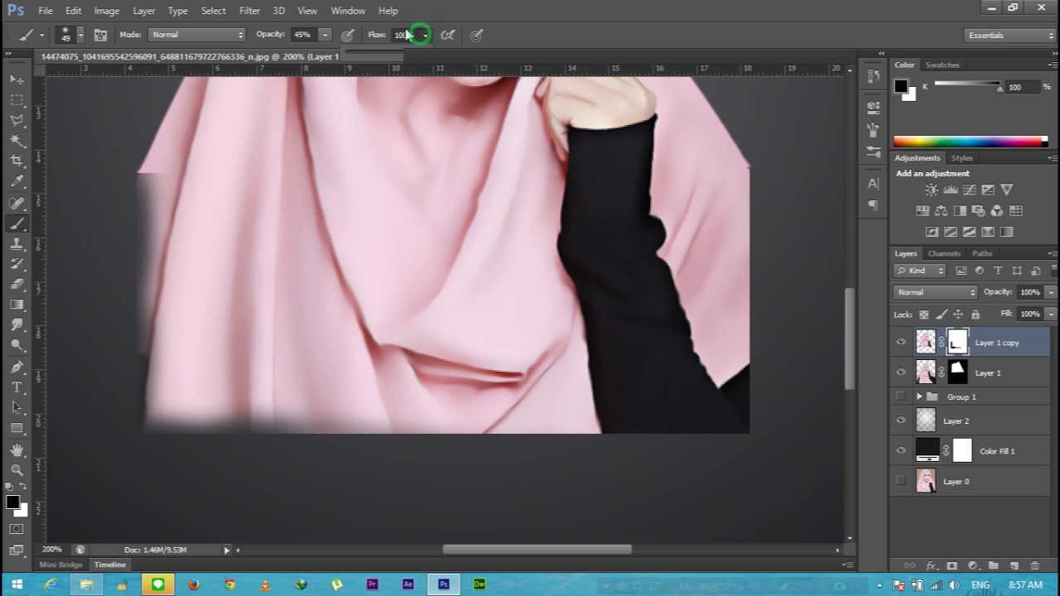
{"action": "left_click", "coordinate": [325, 35]}
- Set a 29 px, 0% hardness brush and mask away the scarf's bottom edge
{"action": "left_click", "coordinate": [82, 36]}
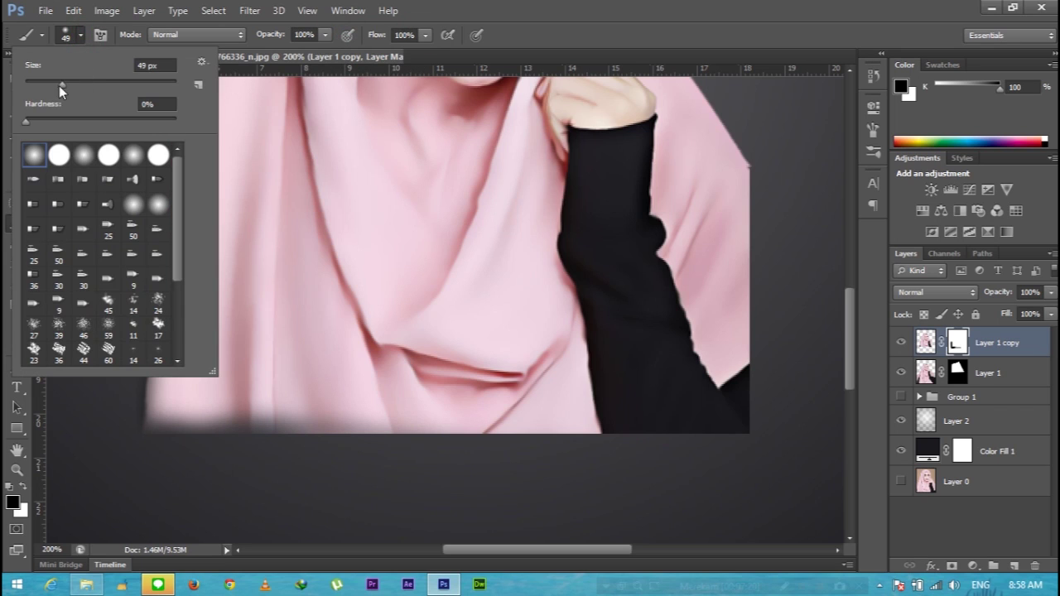
{"action": "left_click", "coordinate": [285, 448]}
{"action": "mouse_move", "coordinate": [289, 442]}
{"action": "left_mouse_down"}
{"action": "mouse_move", "coordinate": [343, 455]}
{"action": "mouse_move", "coordinate": [168, 437]}
{"action": "mouse_move", "coordinate": [130, 421]}
{"action": "mouse_move", "coordinate": [129, 216]}
{"action": "mouse_move", "coordinate": [120, 350]}
{"action": "left_mouse_up"}
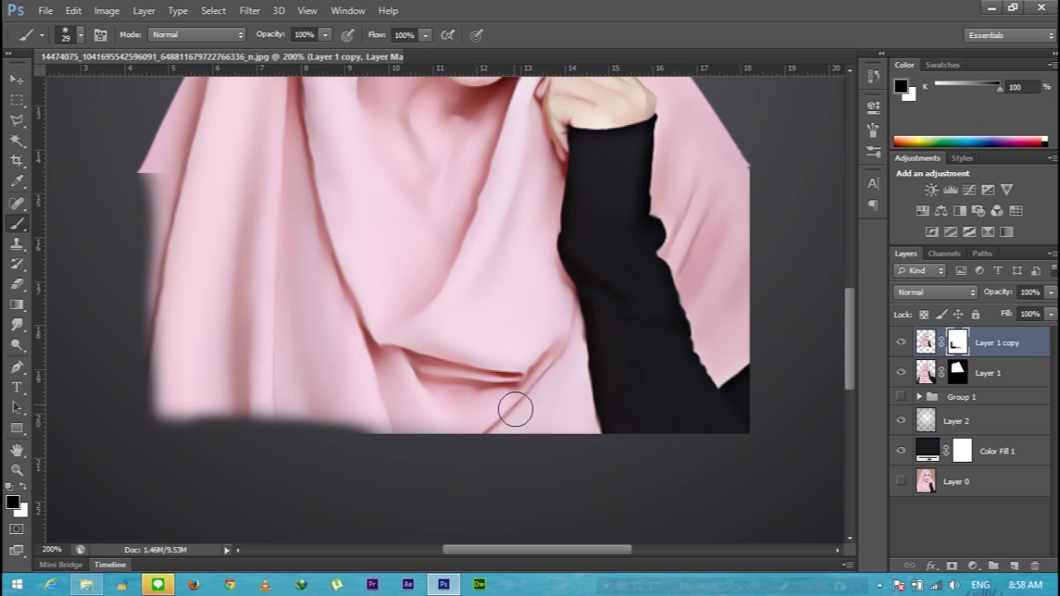
{"action": "mouse_move", "coordinate": [338, 437]}
{"action": "left_mouse_down"}
{"action": "mouse_move", "coordinate": [615, 449]}
{"action": "mouse_move", "coordinate": [524, 452]}
{"action": "mouse_move", "coordinate": [485, 444]}
{"action": "mouse_move", "coordinate": [764, 444]}
{"action": "mouse_move", "coordinate": [511, 440]}
{"action": "mouse_move", "coordinate": [754, 437]}
{"action": "left_mouse_up"}
- Soften the scarf's right, lower and lower-left borders on Layer 1 copy's mask
{"action": "scroll", "coordinate": [833, 367], "scroll_direction": "up", "scroll_amount": 1}
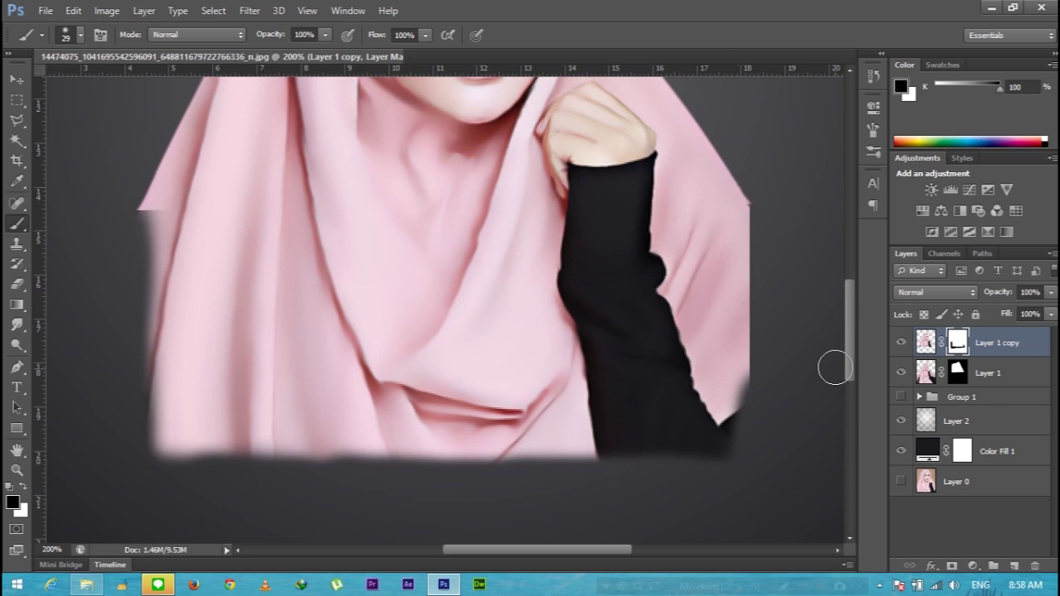
{"action": "scroll", "coordinate": [795, 306], "scroll_direction": "up", "scroll_amount": 1}
{"action": "mouse_move", "coordinate": [755, 239]}
{"action": "left_mouse_down"}
{"action": "mouse_move", "coordinate": [767, 460]}
{"action": "mouse_move", "coordinate": [758, 451]}
{"action": "left_mouse_up"}
{"action": "mouse_move", "coordinate": [728, 408]}
{"action": "left_mouse_down"}
{"action": "mouse_move", "coordinate": [741, 372]}
{"action": "mouse_move", "coordinate": [748, 395]}
{"action": "left_mouse_up"}
{"action": "mouse_move", "coordinate": [566, 466]}
{"action": "left_mouse_down"}
{"action": "mouse_move", "coordinate": [564, 497]}
{"action": "mouse_move", "coordinate": [554, 476]}
{"action": "left_mouse_up"}
{"action": "mouse_move", "coordinate": [313, 441]}
{"action": "left_mouse_down"}
{"action": "mouse_move", "coordinate": [328, 453]}
{"action": "mouse_move", "coordinate": [320, 442]}
{"action": "mouse_move", "coordinate": [300, 499]}
{"action": "mouse_move", "coordinate": [331, 500]}
{"action": "left_mouse_up"}
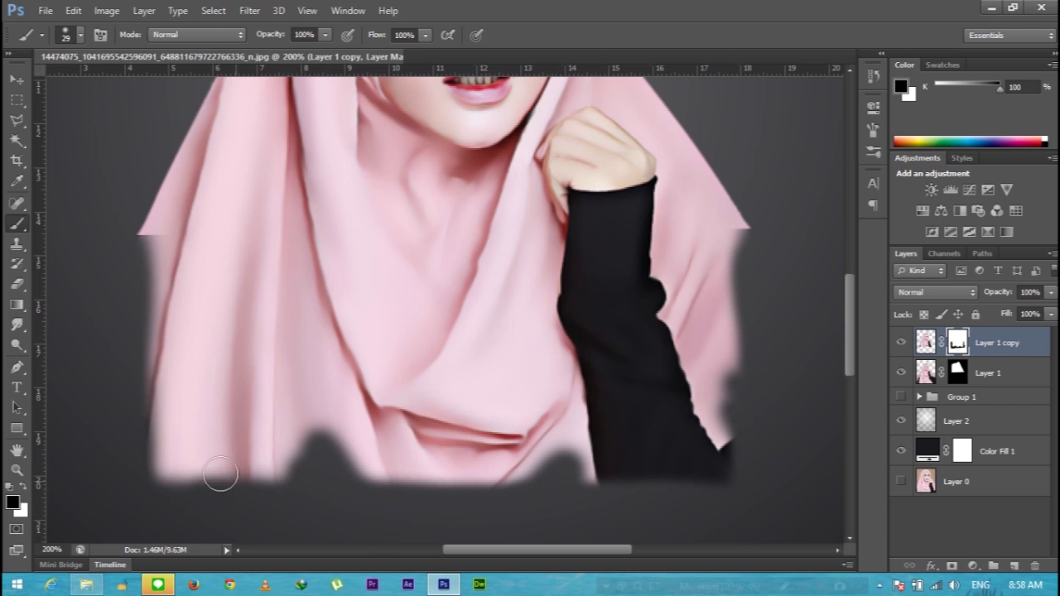
{"action": "mouse_move", "coordinate": [213, 494]}
{"action": "left_mouse_down"}
{"action": "mouse_move", "coordinate": [177, 438]}
{"action": "mouse_move", "coordinate": [160, 466]}
{"action": "left_mouse_up"}
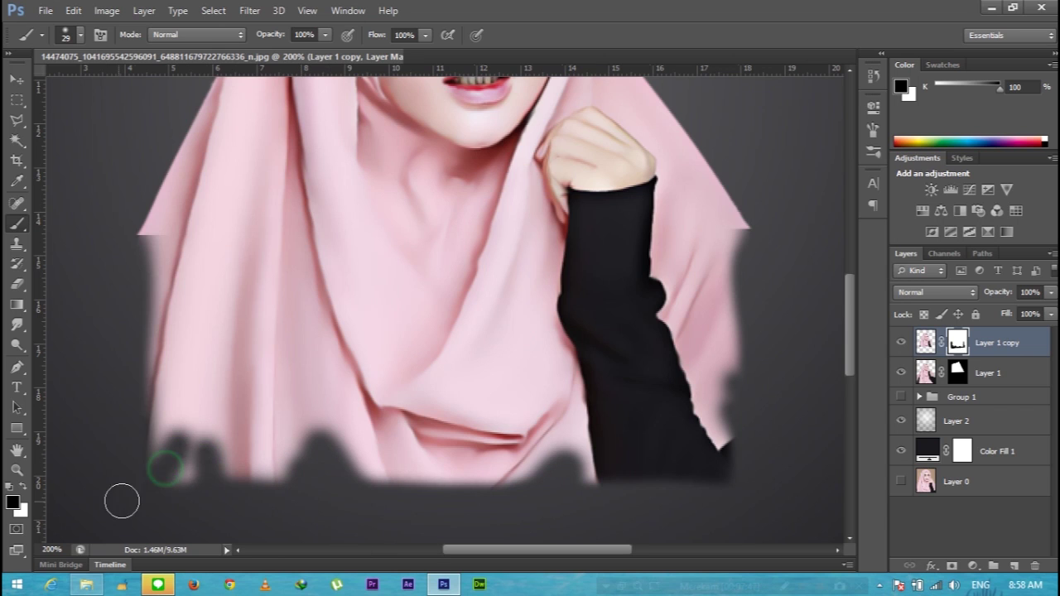
{"action": "left_click", "coordinate": [189, 481]}
{"action": "left_click", "coordinate": [147, 253]}
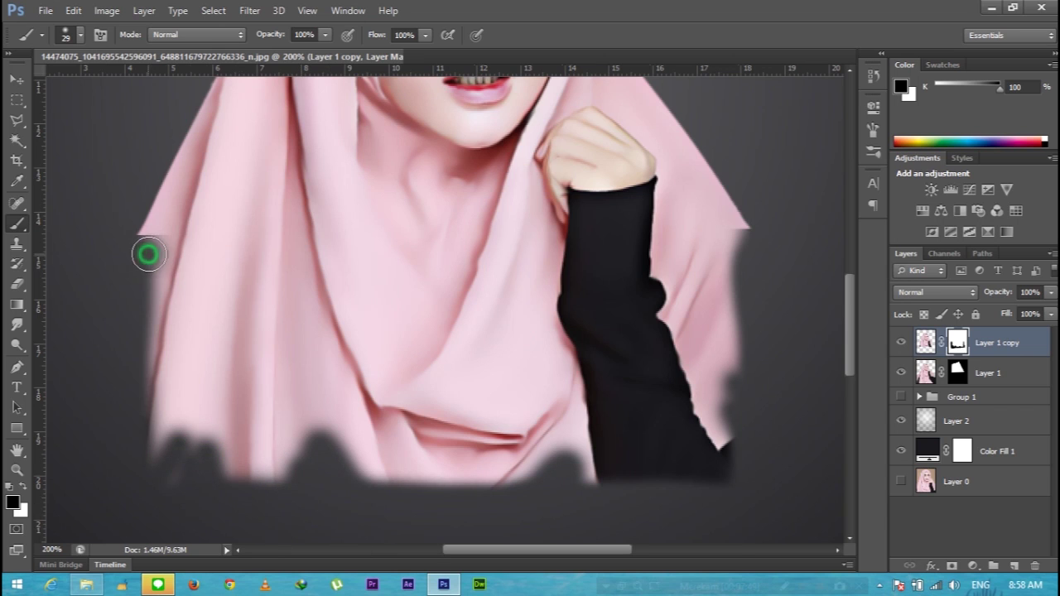
- On Layer 1's mask, trim the small tips and bulges along the hijab's left and right edges
{"action": "left_click", "coordinate": [958, 374]}
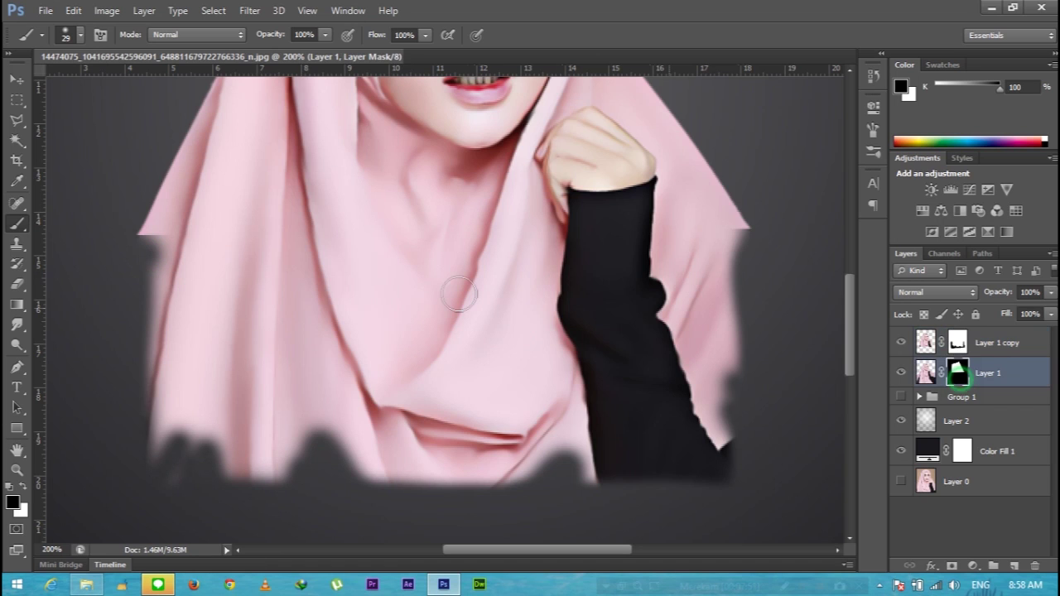
{"action": "left_click", "coordinate": [141, 226]}
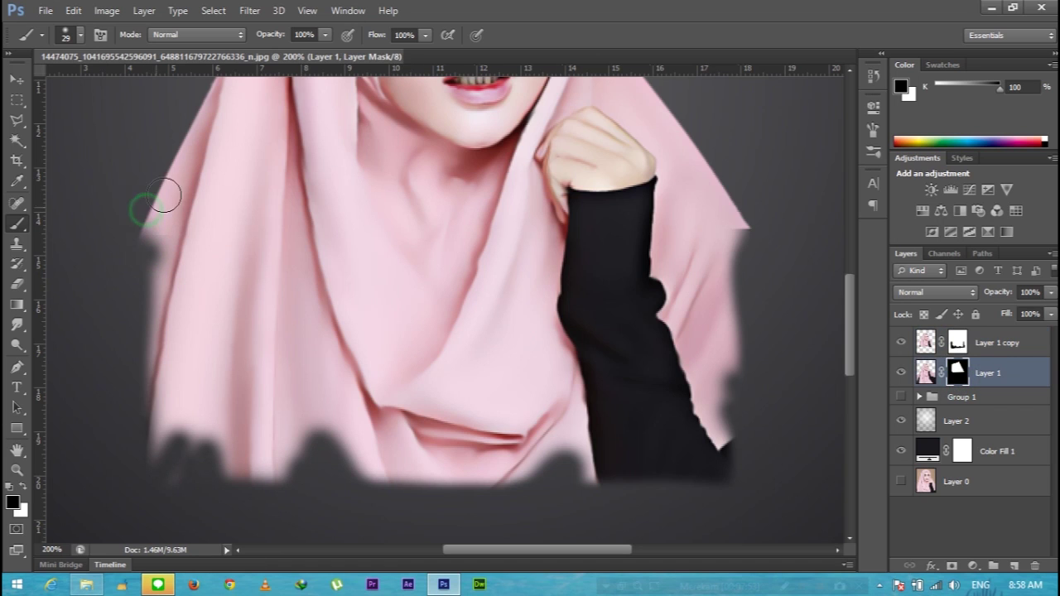
{"action": "left_click", "coordinate": [141, 241]}
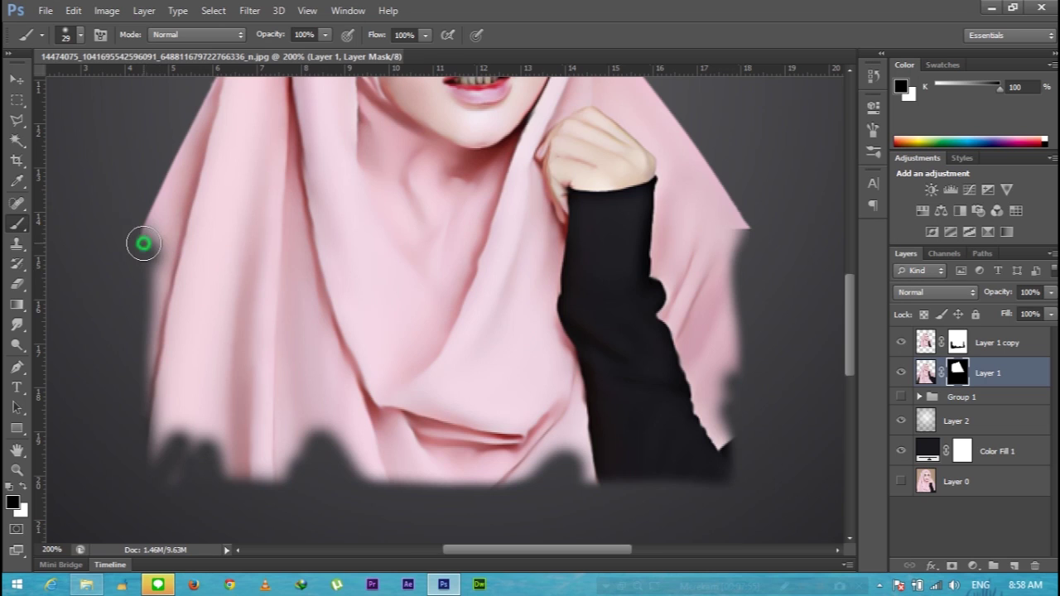
{"action": "left_click", "coordinate": [757, 234]}
{"action": "left_click", "coordinate": [138, 208]}
{"action": "left_click", "coordinate": [141, 237]}
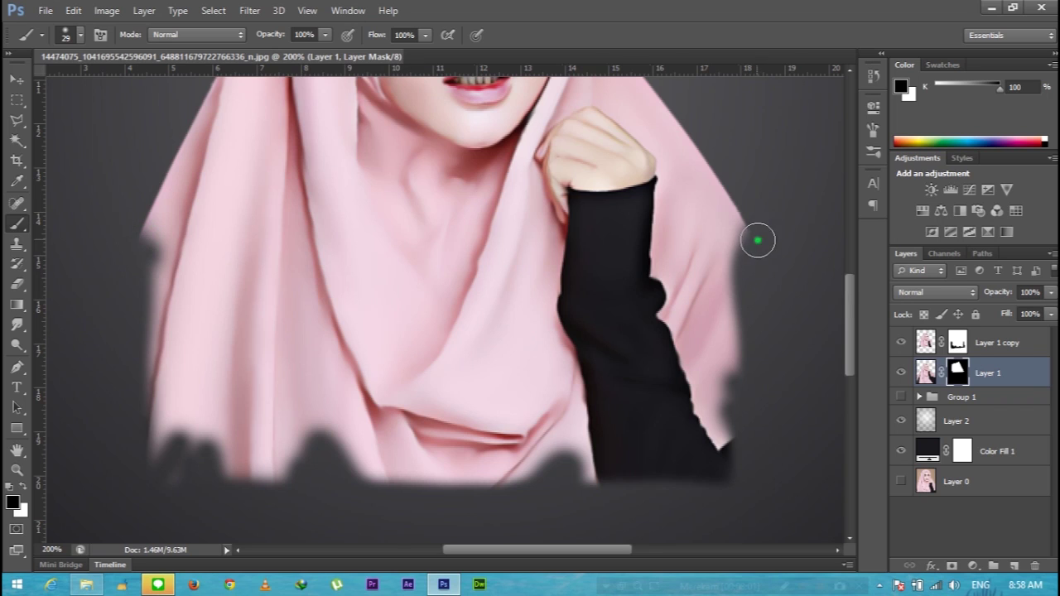
{"action": "left_click", "coordinate": [959, 340]}
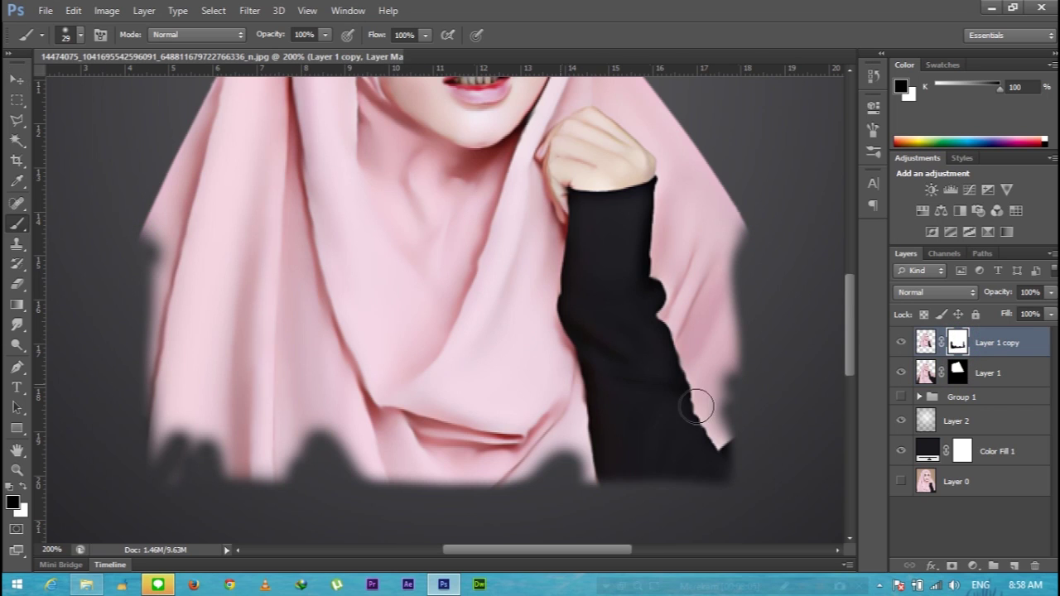
{"action": "scroll", "coordinate": [755, 417], "scroll_direction": "down", "scroll_amount": 1}
{"action": "scroll", "coordinate": [755, 416], "scroll_direction": "down", "scroll_amount": 2}
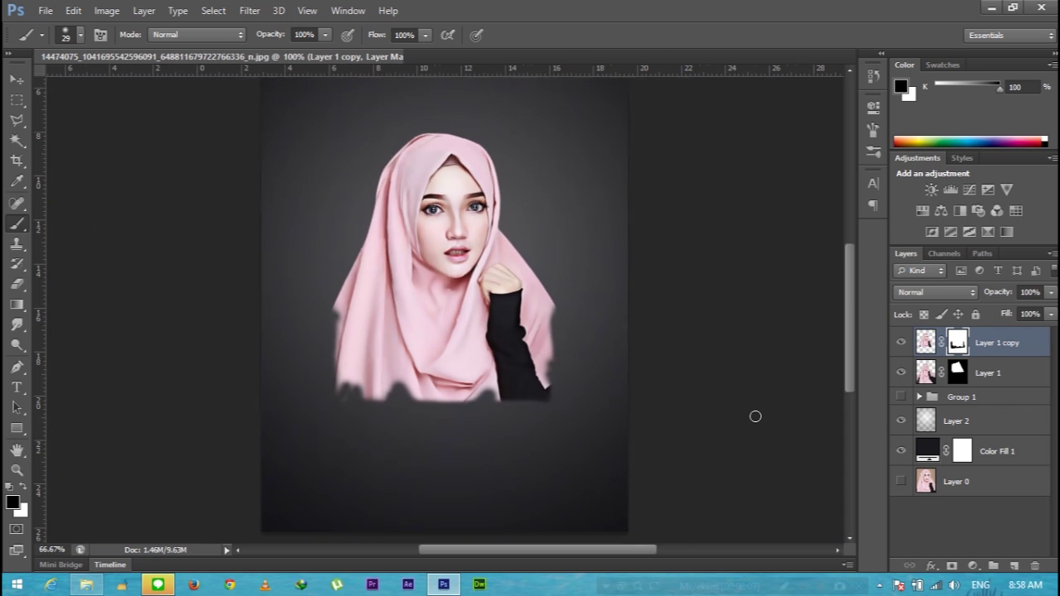
- Zoom to 100% and start Load Brushes from the Brush Preset picker, browsing to the SAFII (D:) drive
{"action": "key", "text": "ctrl+plus"}
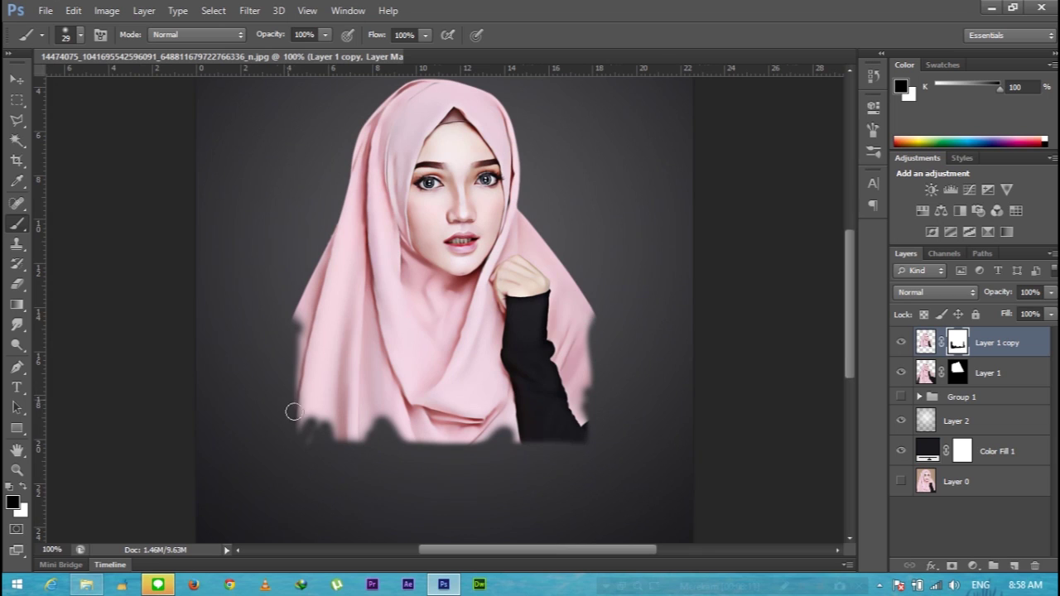
{"action": "left_click_drag", "start_coordinate": [311, 441], "coordinate": [305, 455]}
{"action": "left_click", "coordinate": [81, 38]}
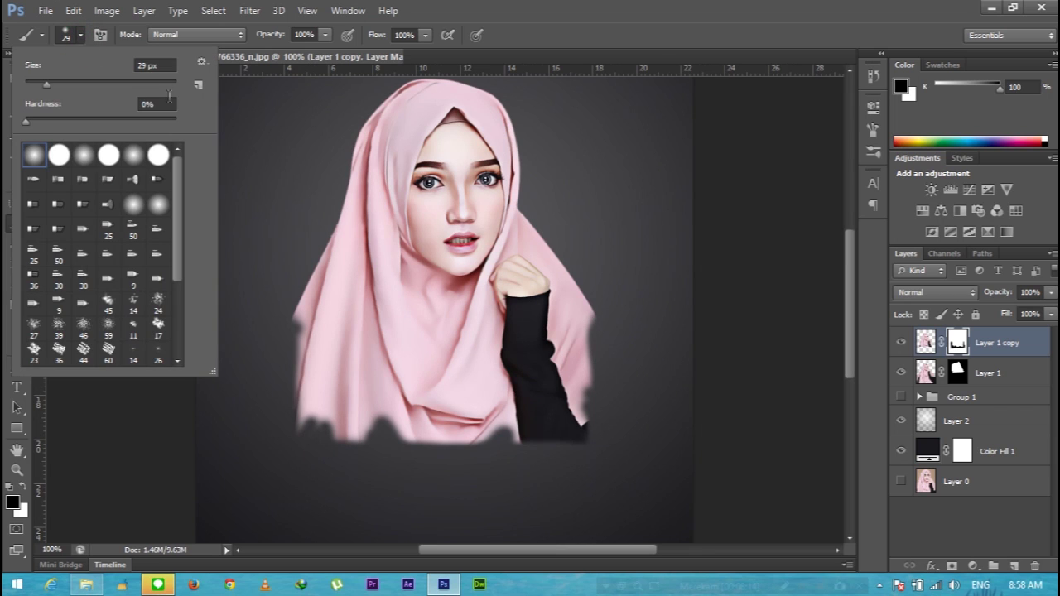
{"action": "left_click", "coordinate": [201, 63]}
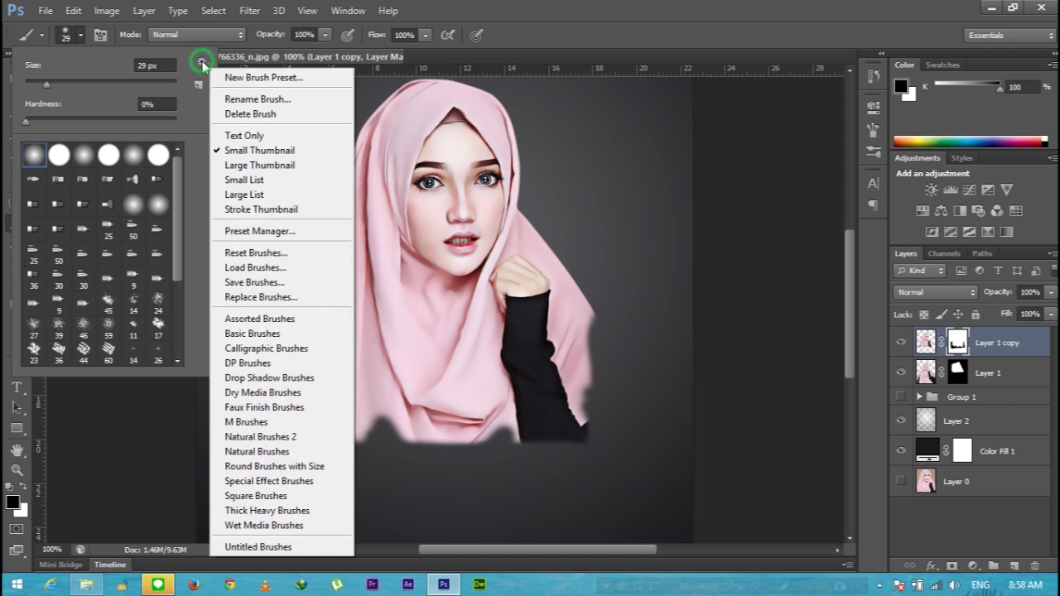
{"action": "left_click", "coordinate": [288, 267]}
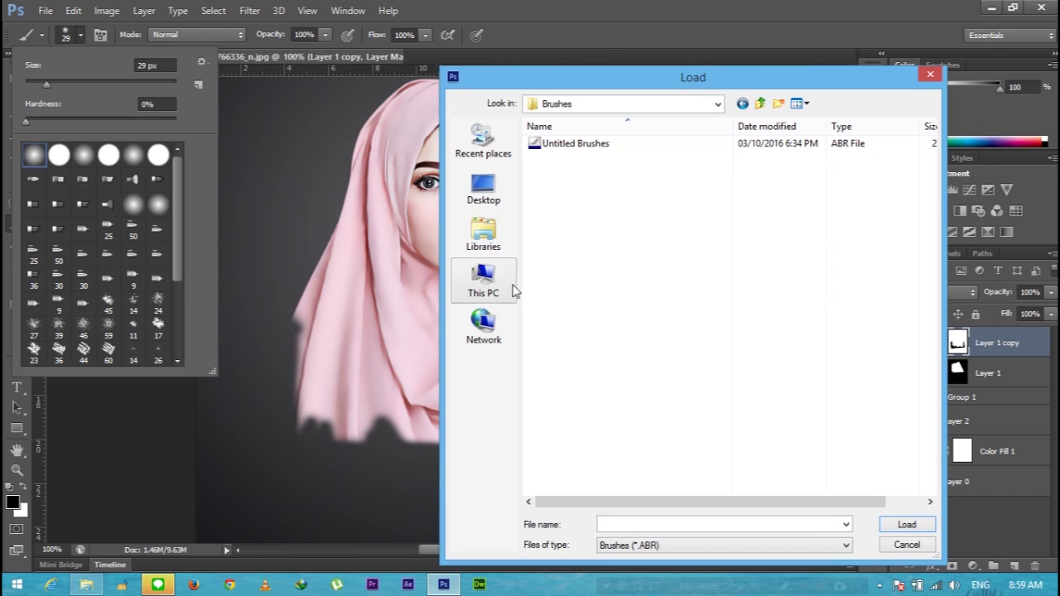
{"action": "left_click", "coordinate": [488, 282]}
{"action": "double_click", "coordinate": [729, 158]}
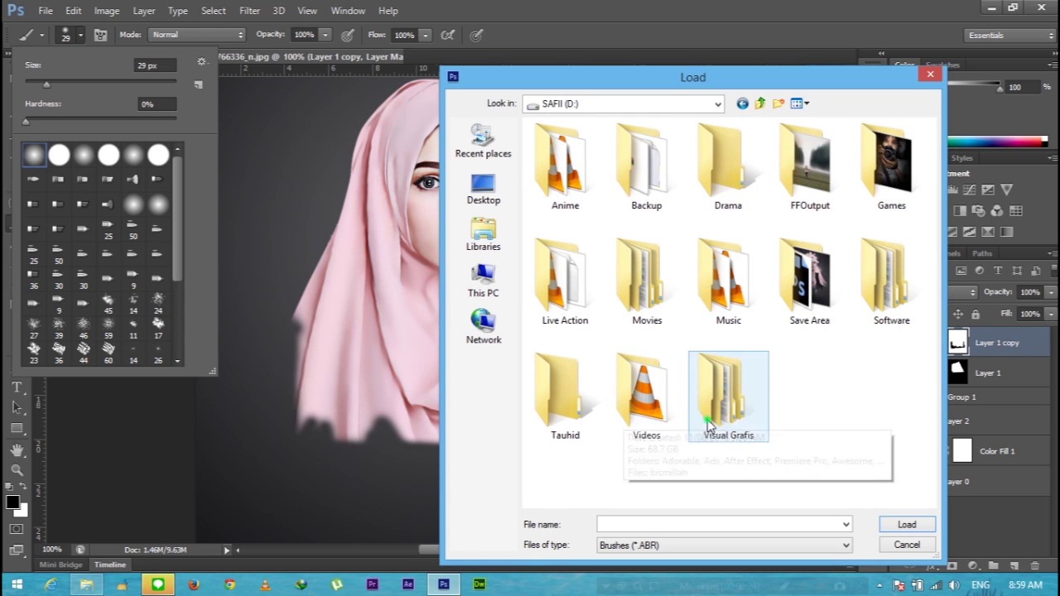
- Load winter_breeze_brushes_by_axeraider70 from D:\Visual Grafis\Brush and pick preset 505
{"action": "double_click", "coordinate": [706, 419]}
{"action": "double_click", "coordinate": [557, 157]}
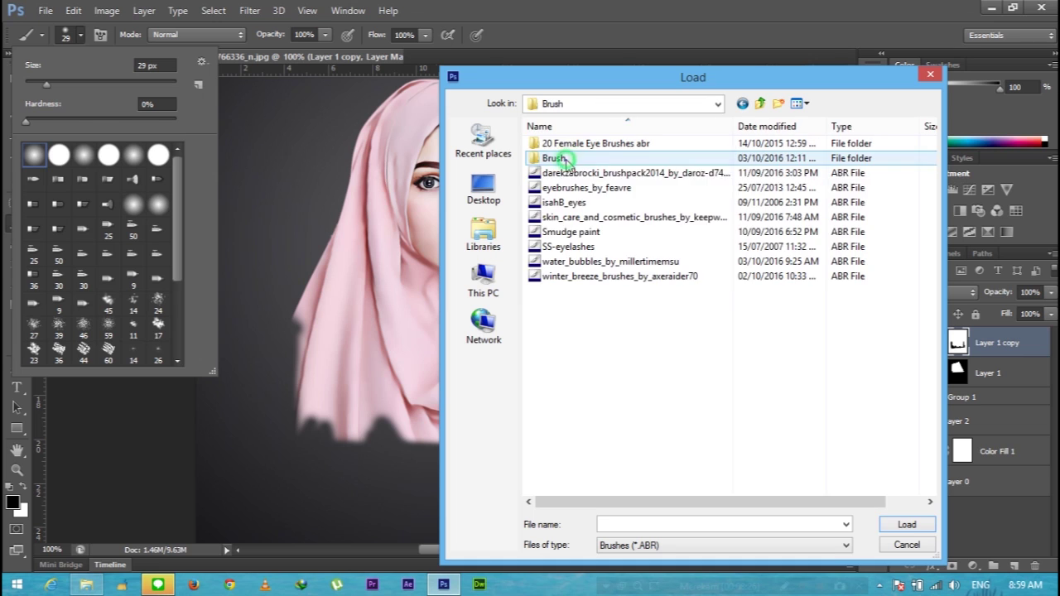
{"action": "left_click", "coordinate": [590, 276]}
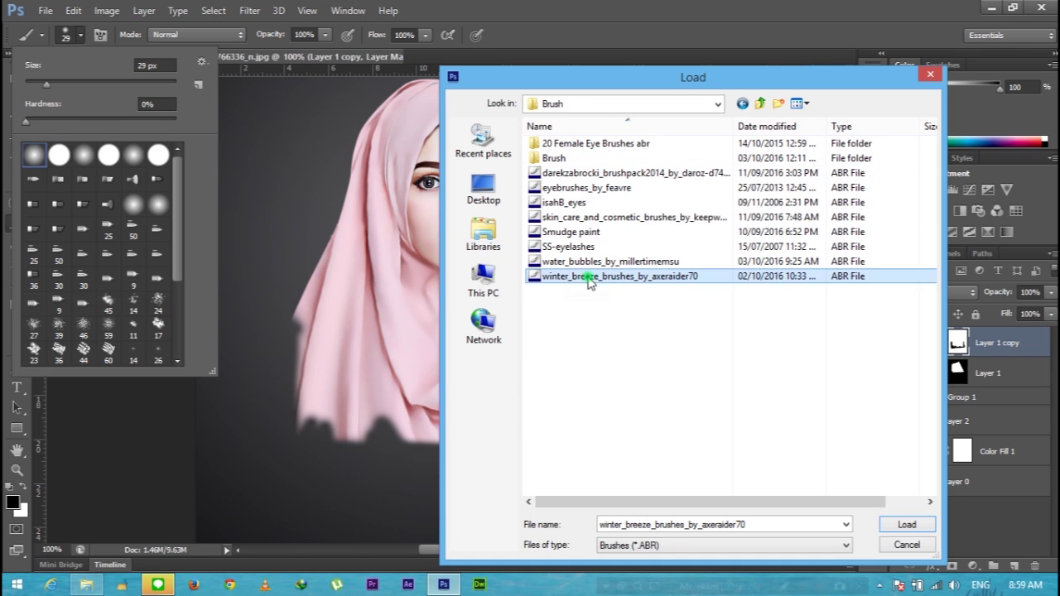
{"action": "left_click", "coordinate": [911, 525]}
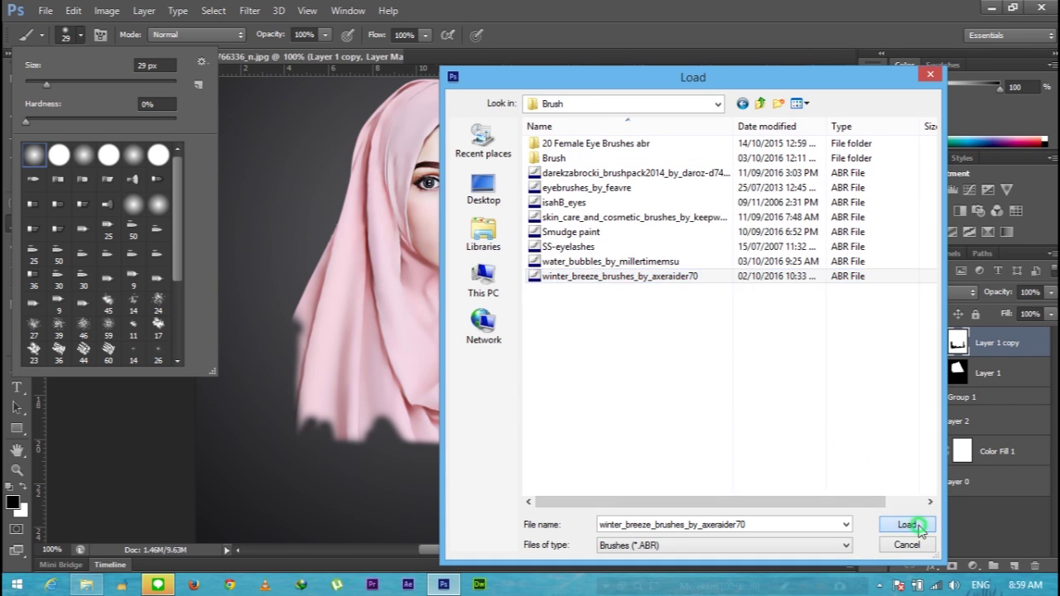
{"action": "left_click_drag", "start_coordinate": [180, 252], "coordinate": [180, 359]}
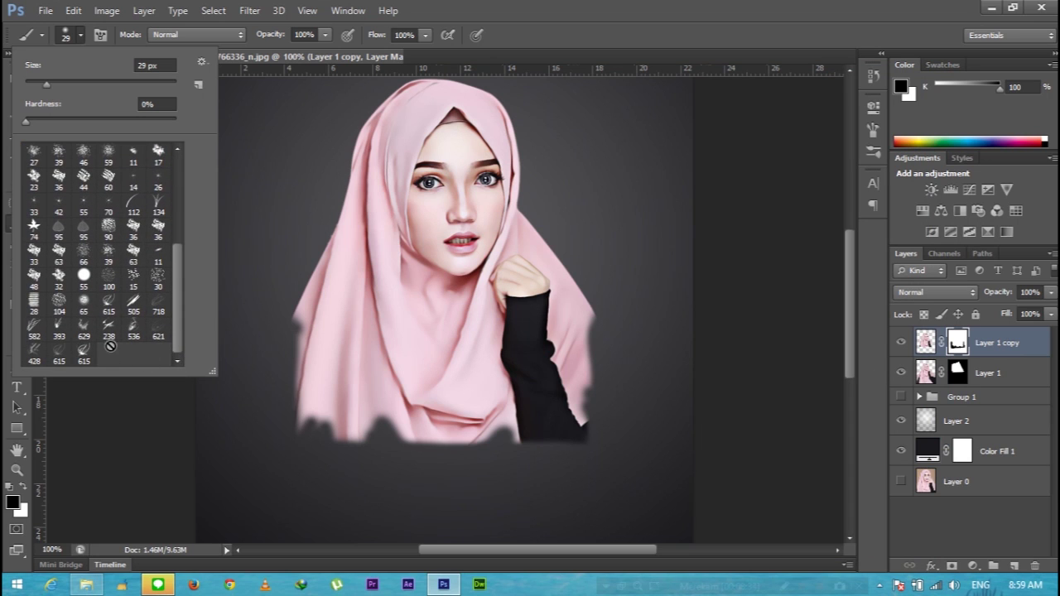
{"action": "left_click", "coordinate": [132, 302]}
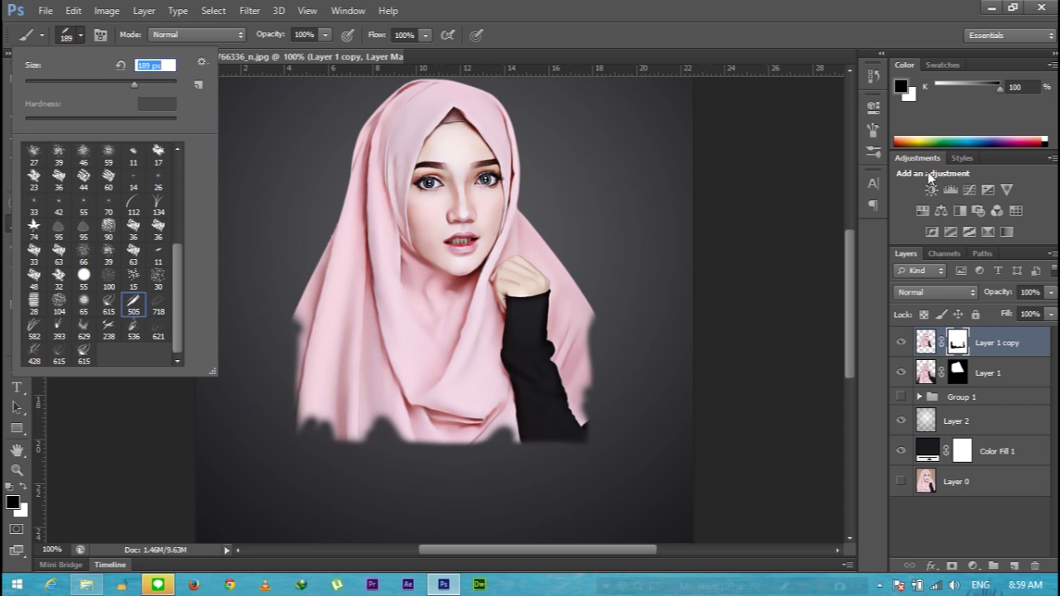
- Target Layer 1's mask and set the streaky 505 brush tip to 121 px at a 25° angle
{"action": "left_click", "coordinate": [958, 374]}
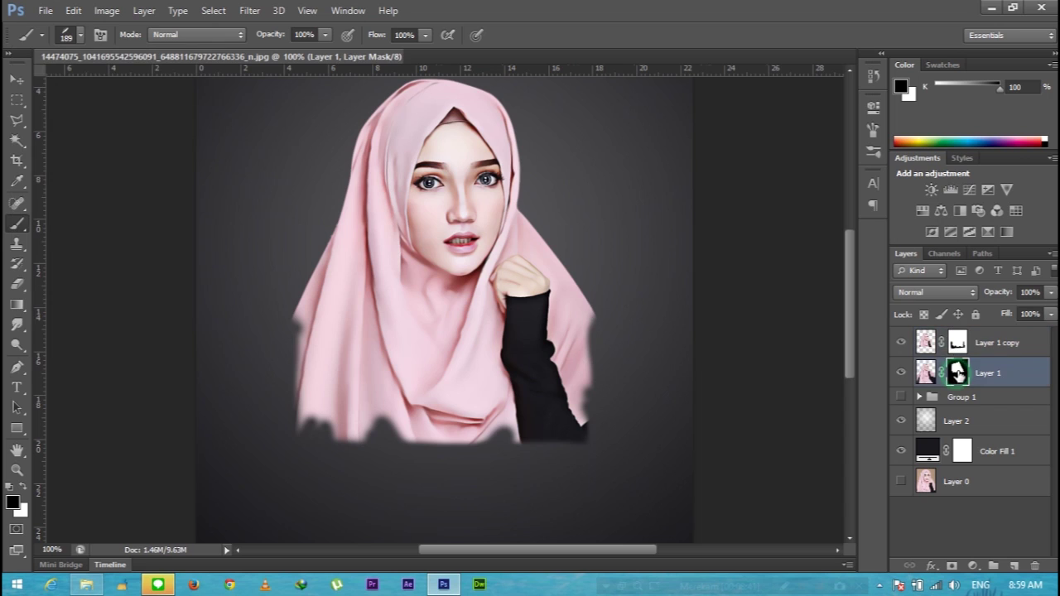
{"action": "key", "text": "F5"}
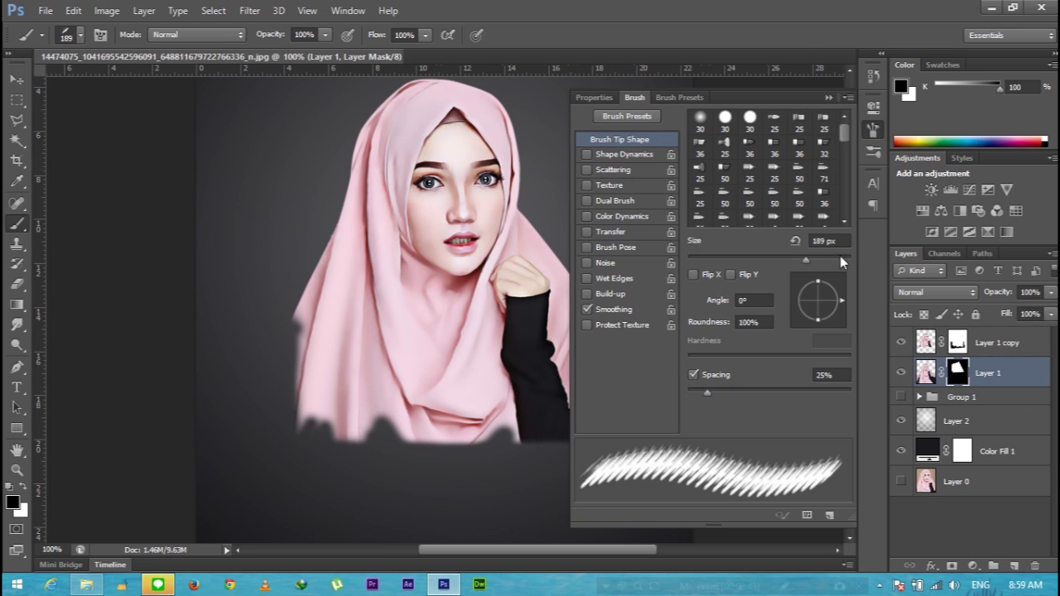
{"action": "left_click_drag", "start_coordinate": [798, 261], "coordinate": [796, 261]}
{"action": "left_click_drag", "start_coordinate": [841, 298], "coordinate": [842, 307]}
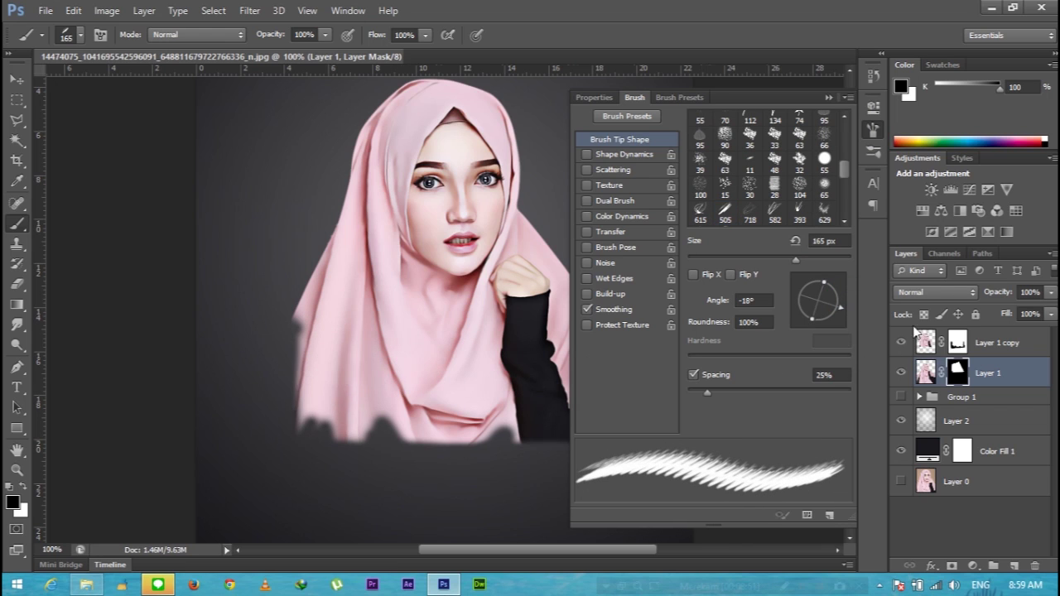
{"action": "left_click_drag", "start_coordinate": [841, 308], "coordinate": [840, 290]}
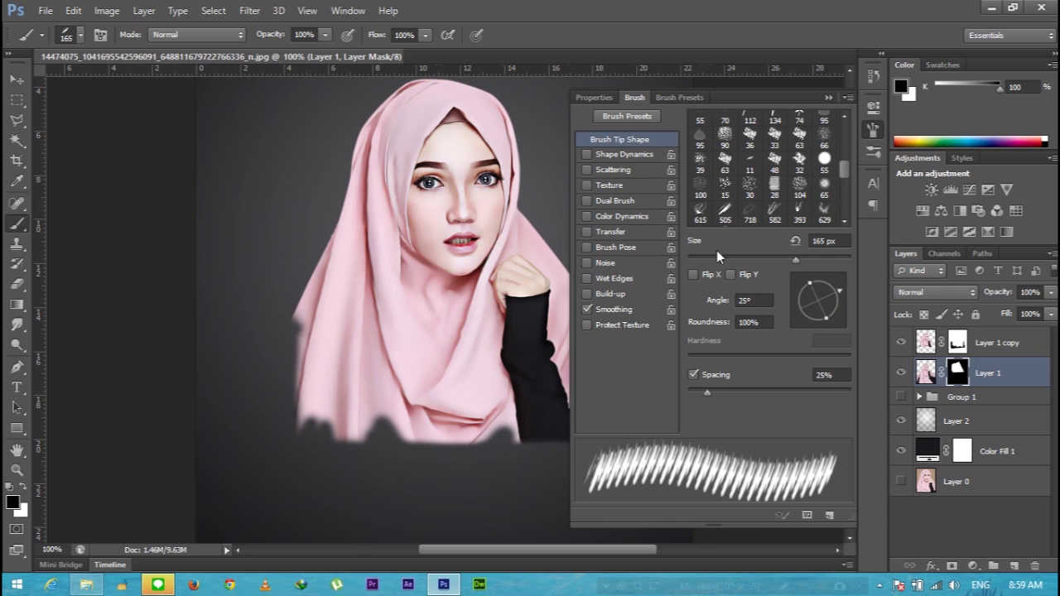
{"action": "left_click_drag", "start_coordinate": [789, 257], "coordinate": [775, 256]}
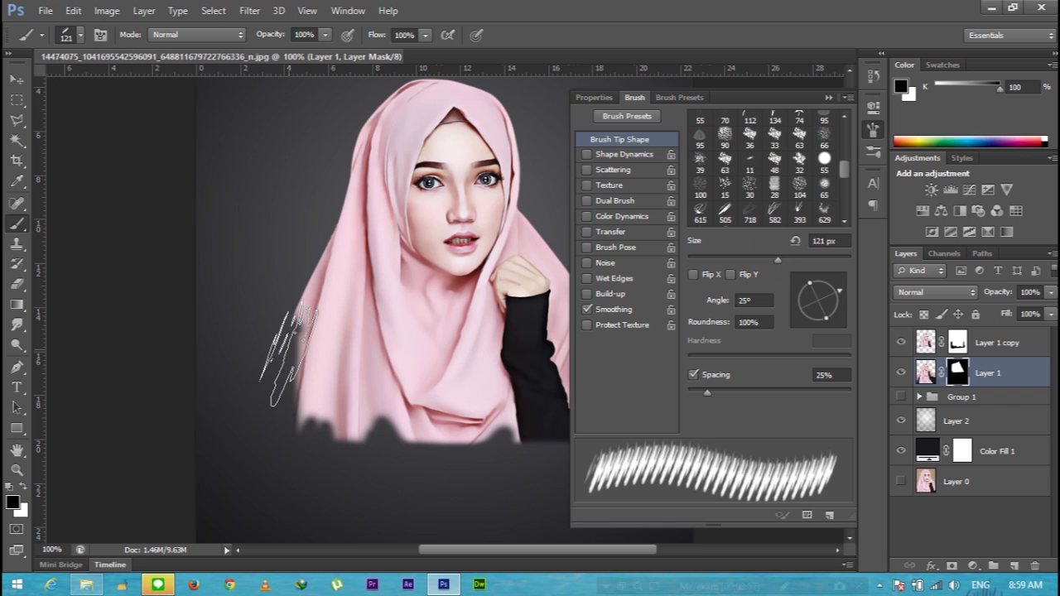
- Zoom to 200% and paint white streaks along the scarf's lower-left edge on the mask
{"action": "key", "text": "ctrl+plus"}
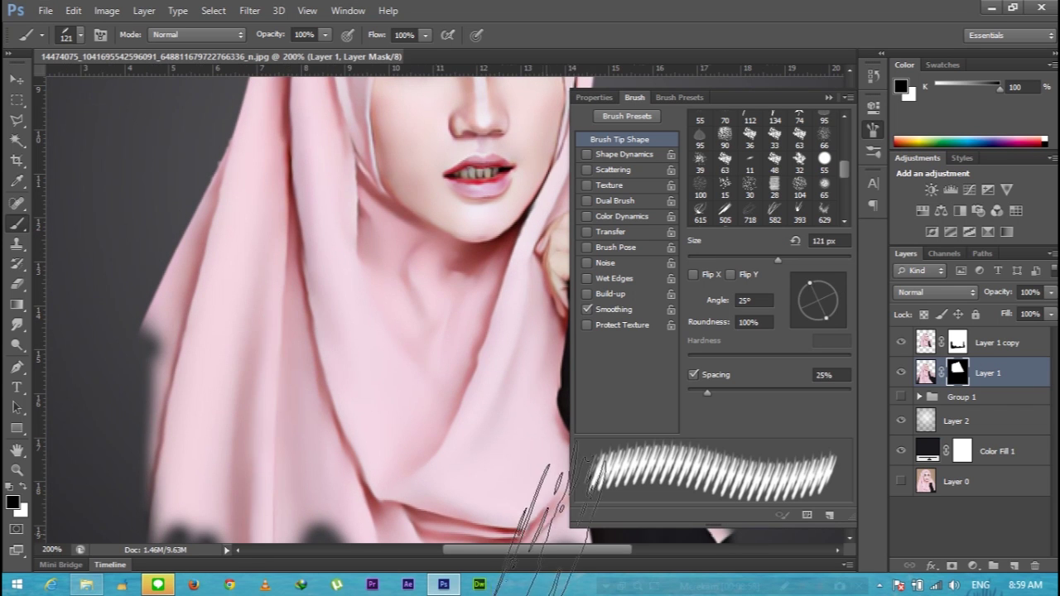
{"action": "left_click_drag", "start_coordinate": [356, 443], "coordinate": [456, 356]}
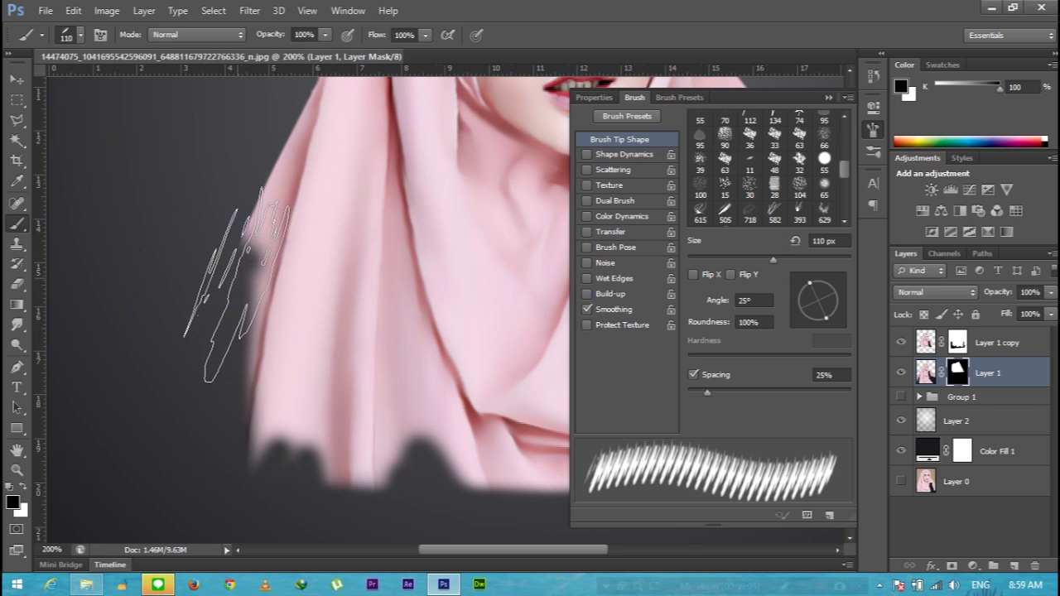
{"action": "left_click", "coordinate": [24, 487]}
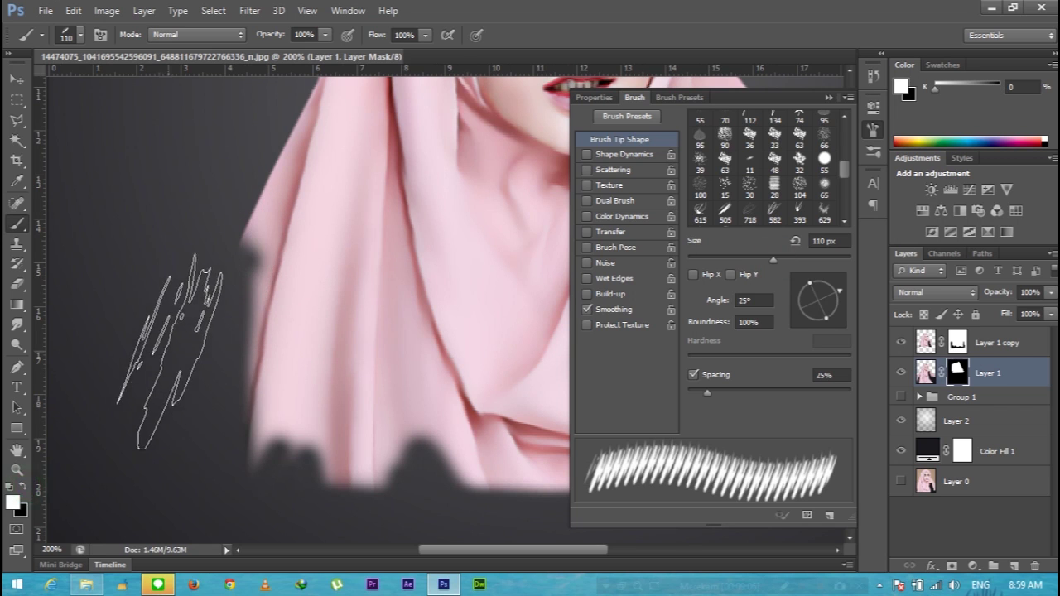
{"action": "left_click_drag", "start_coordinate": [183, 356], "coordinate": [240, 249]}
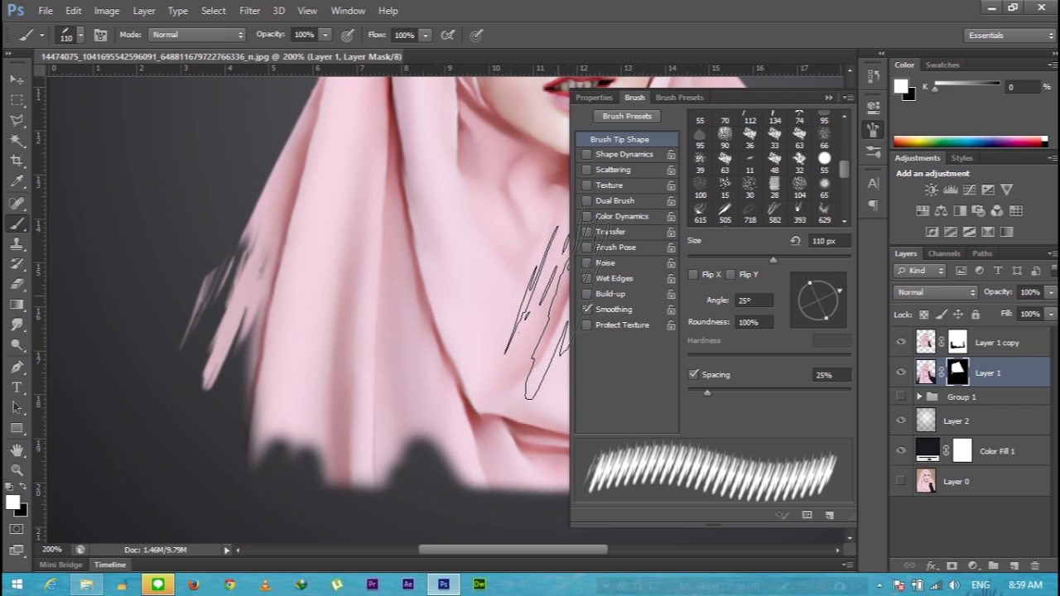
{"action": "key", "text": "ctrl+z"}
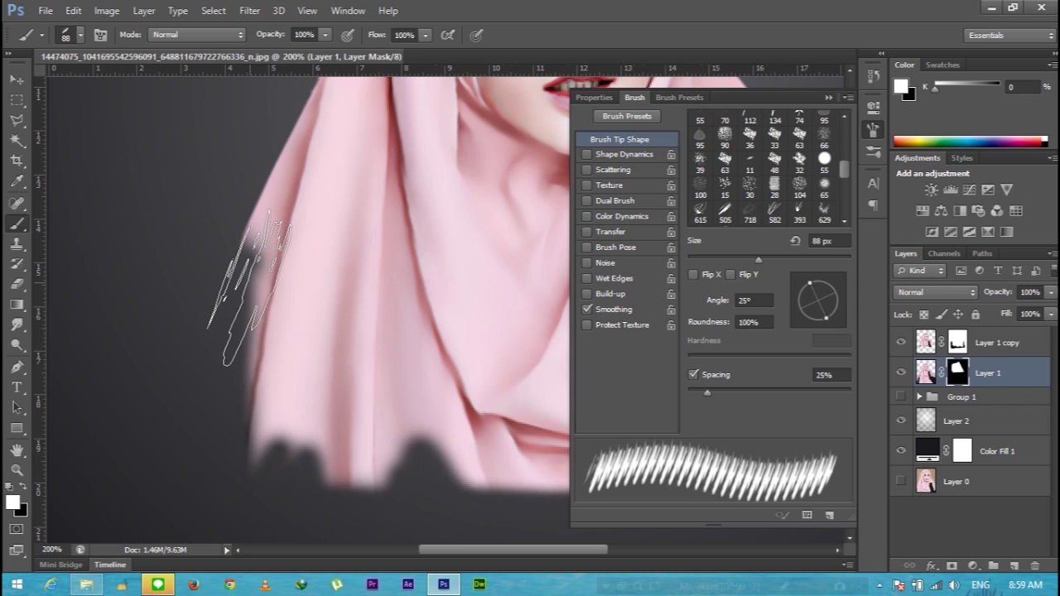
{"action": "left_click_drag", "start_coordinate": [249, 288], "coordinate": [231, 356]}
{"action": "left_click_drag", "start_coordinate": [250, 418], "coordinate": [231, 290]}
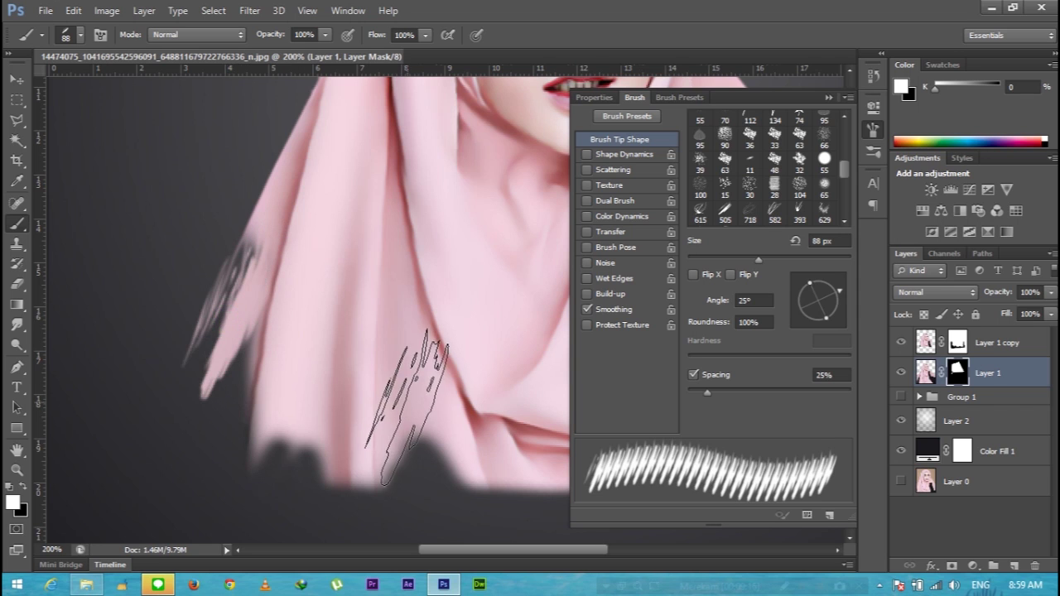
- Add more broken streaks along the left scarf edge and a streak cluster near the hem
{"action": "scroll", "coordinate": [389, 389], "scroll_direction": "down", "scroll_amount": 3}
{"action": "scroll", "coordinate": [248, 314], "scroll_direction": "down", "scroll_amount": 2}
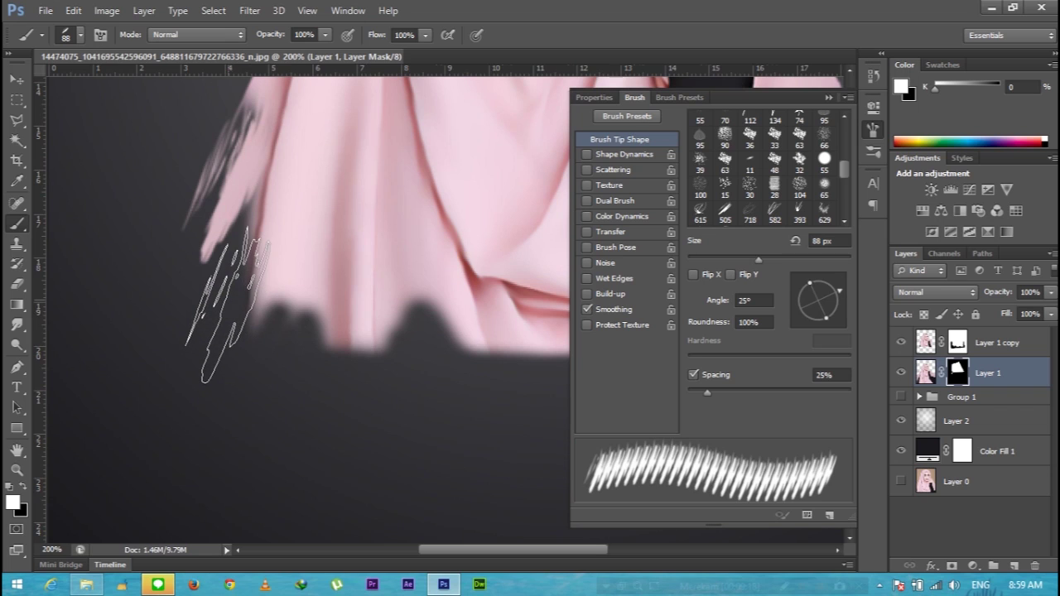
{"action": "left_click_drag", "start_coordinate": [260, 199], "coordinate": [207, 289]}
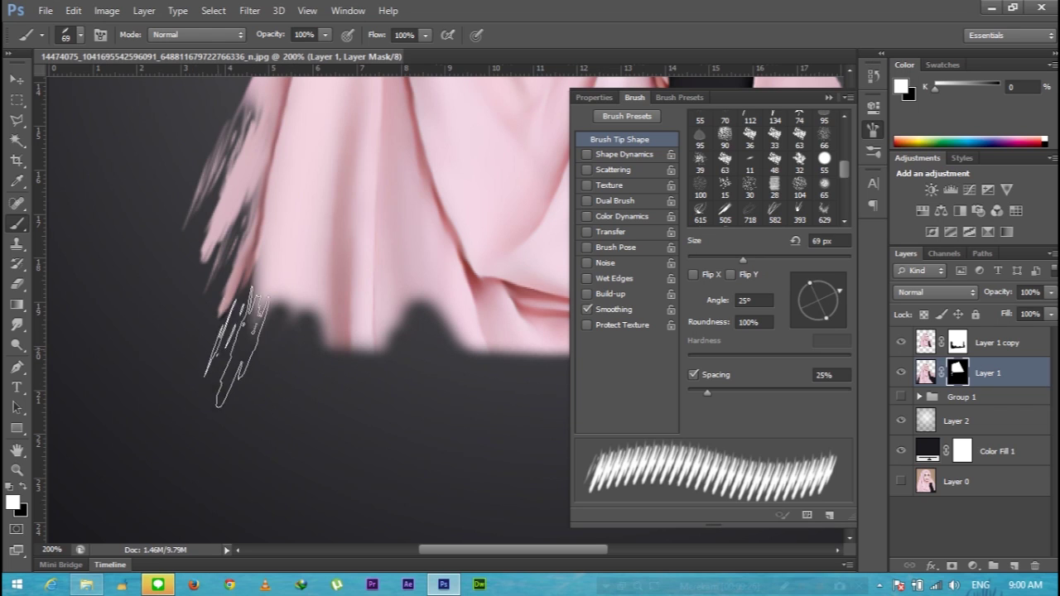
{"action": "left_click_drag", "start_coordinate": [269, 302], "coordinate": [231, 393]}
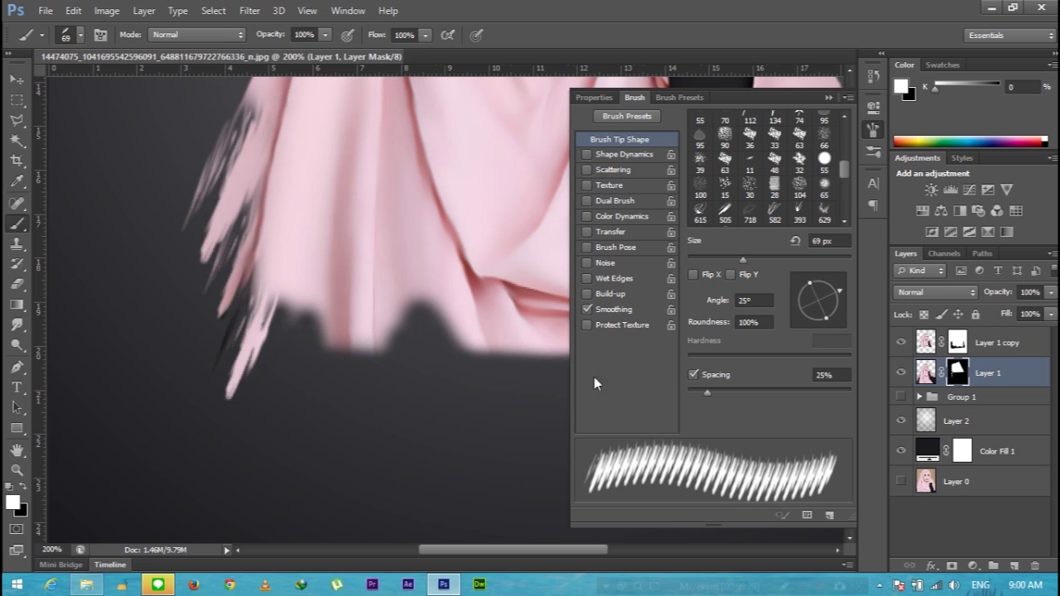
{"action": "key", "text": "ctrl+z"}
{"action": "left_click", "coordinate": [240, 302]}
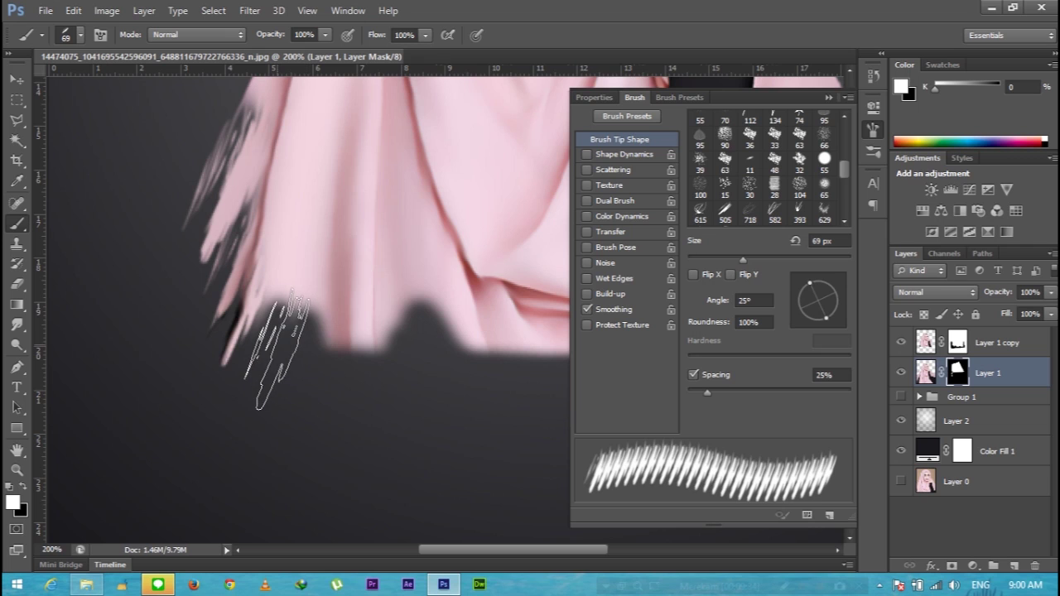
- Resize the splatter brush to 134 px and rotate its tip to 68°
{"action": "left_click_drag", "start_coordinate": [819, 297], "coordinate": [838, 288]}
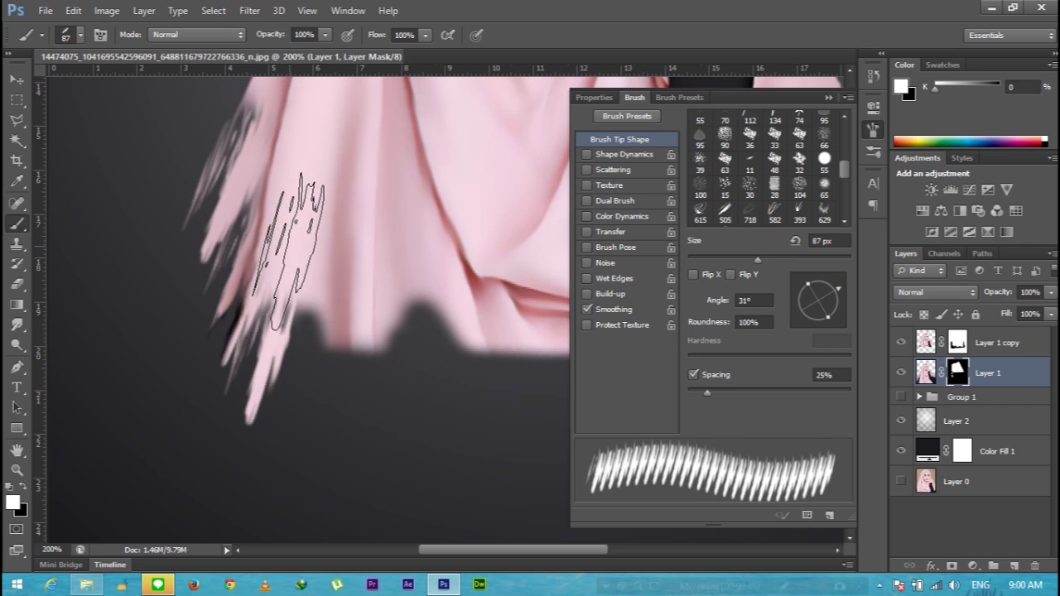
{"action": "scroll", "coordinate": [296, 201], "scroll_direction": "down", "scroll_amount": 1}
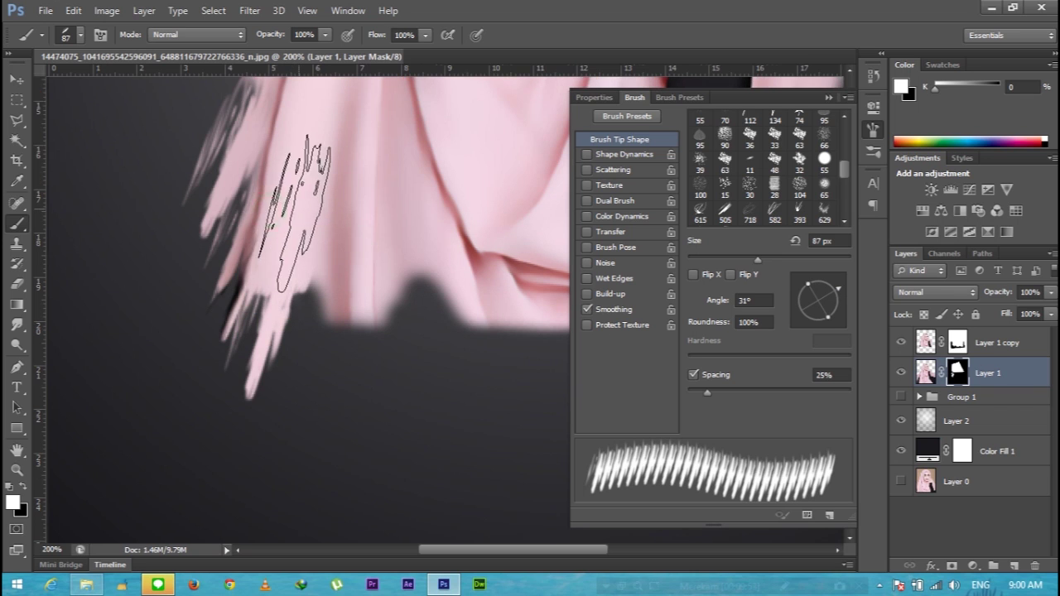
{"action": "scroll", "coordinate": [348, 232], "scroll_direction": "down", "scroll_amount": 5}
{"action": "left_click_drag", "start_coordinate": [757, 259], "coordinate": [783, 259]}
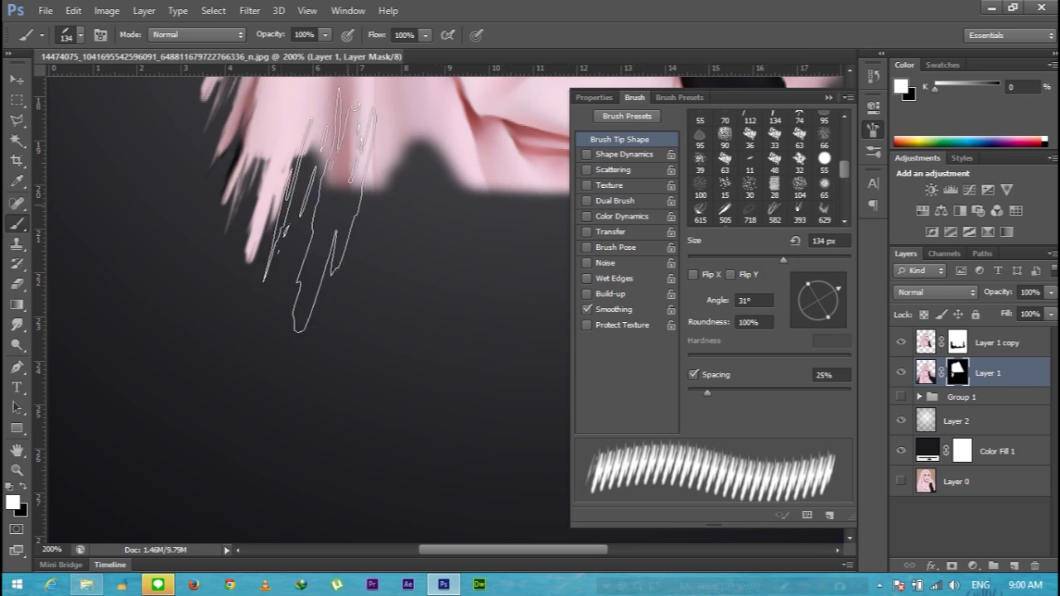
{"action": "scroll", "coordinate": [290, 249], "scroll_direction": "up", "scroll_amount": 4}
{"action": "scroll", "coordinate": [290, 249], "scroll_direction": "right", "scroll_amount": 3}
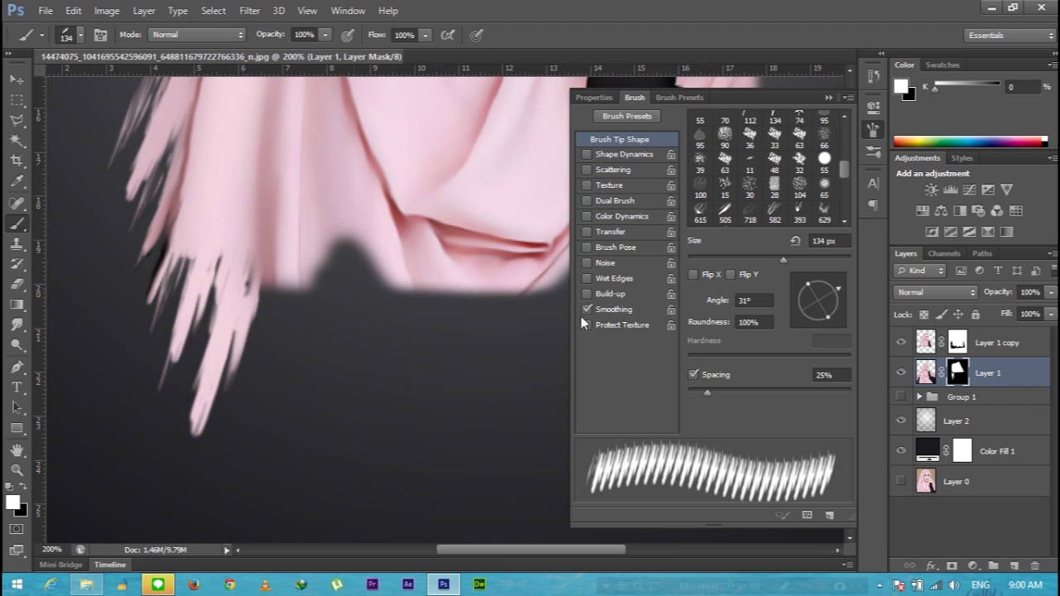
{"action": "left_click_drag", "start_coordinate": [836, 290], "coordinate": [833, 283]}
- Stamp strand clusters below the scarf hem, adjusting the brush to 85 px at a 59° angle
{"action": "left_click", "coordinate": [762, 260]}
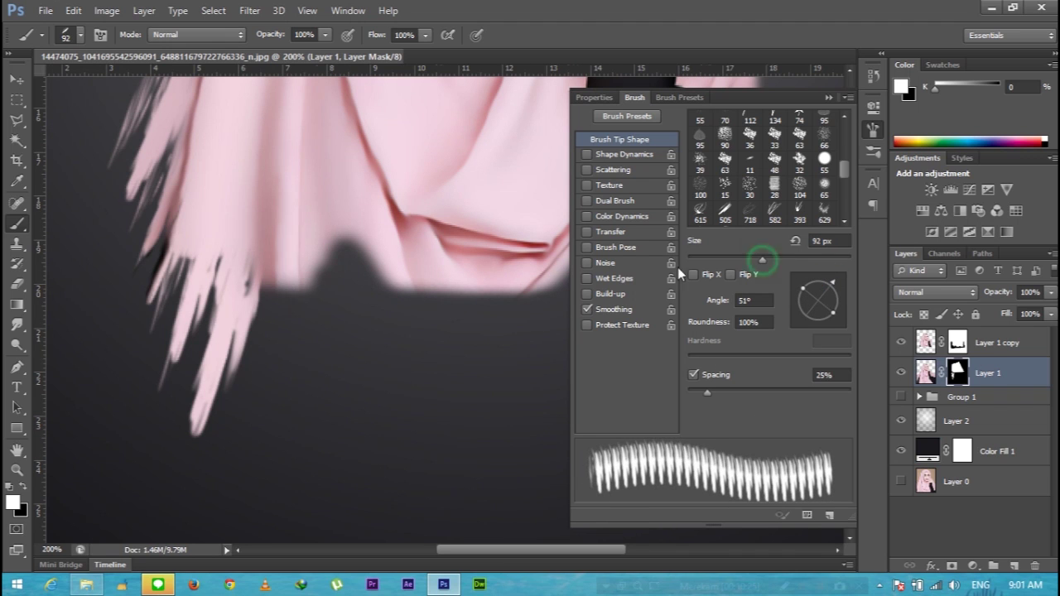
{"action": "left_click", "coordinate": [294, 325]}
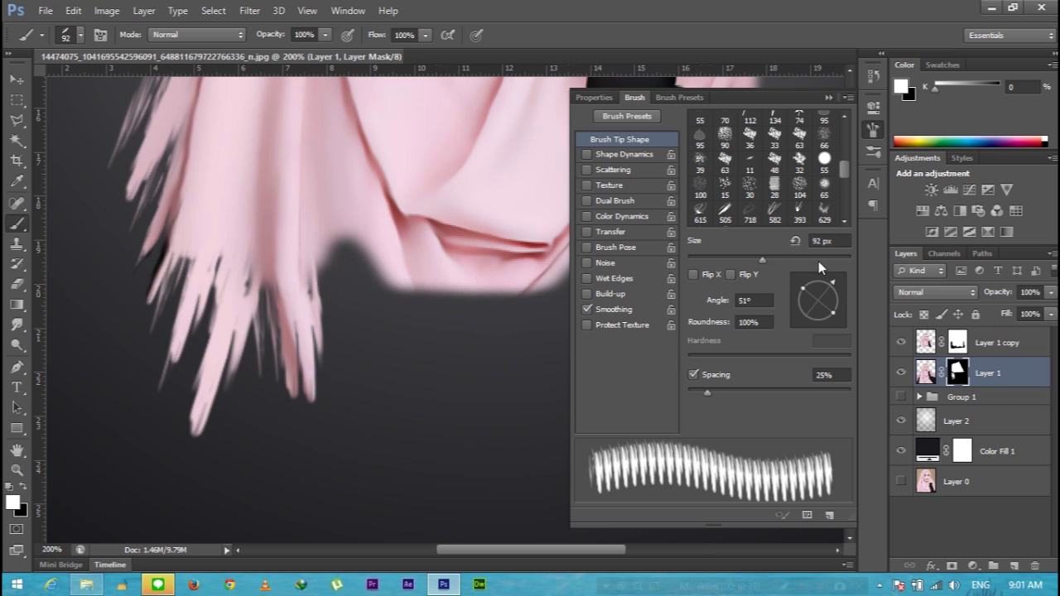
{"action": "left_click_drag", "start_coordinate": [800, 311], "coordinate": [828, 283]}
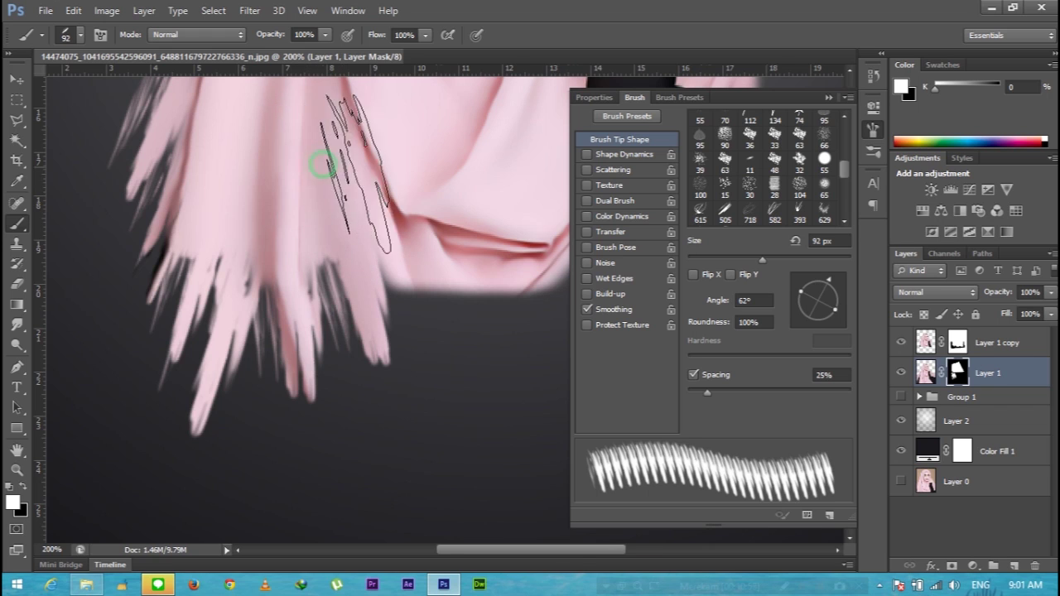
{"action": "scroll", "coordinate": [325, 264], "scroll_direction": "right", "scroll_amount": 2}
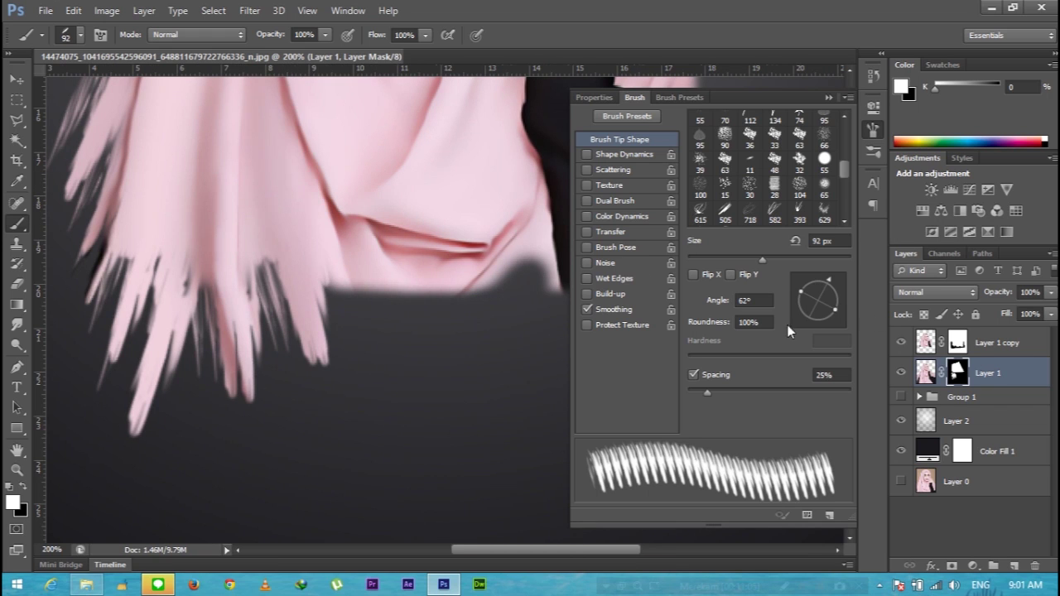
{"action": "mouse_move", "coordinate": [721, 253]}
{"action": "left_mouse_down"}
{"action": "mouse_move", "coordinate": [713, 259]}
{"action": "mouse_move", "coordinate": [728, 262]}
{"action": "left_mouse_up"}
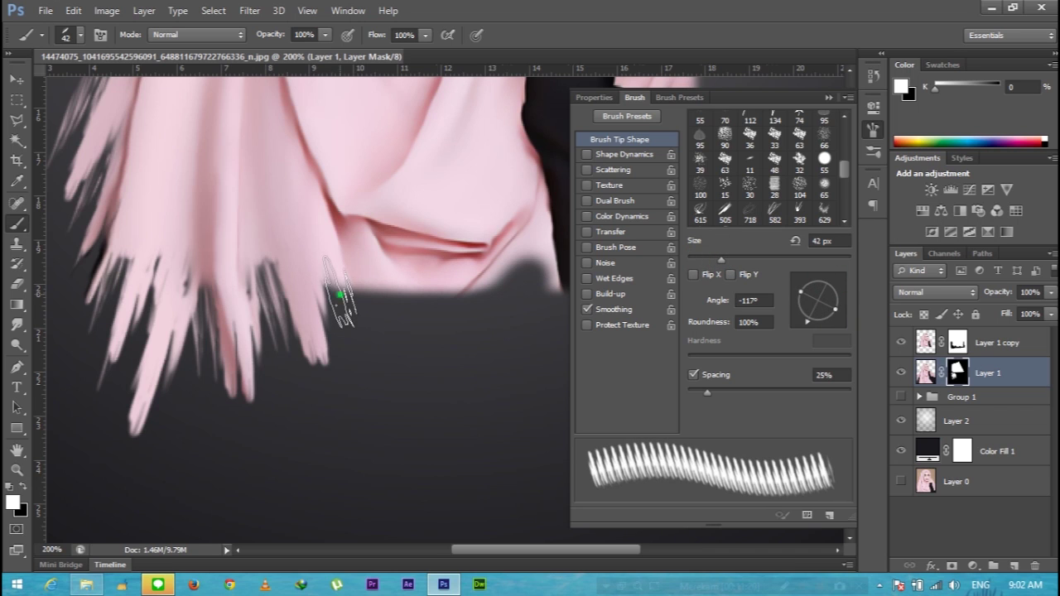
{"action": "scroll", "coordinate": [340, 261], "scroll_direction": "right", "scroll_amount": 3}
{"action": "scroll", "coordinate": [398, 290], "scroll_direction": "right", "scroll_amount": 3}
{"action": "key", "text": "bracketright"}
{"action": "key", "text": "bracketright"}
{"action": "key", "text": "bracketright"}
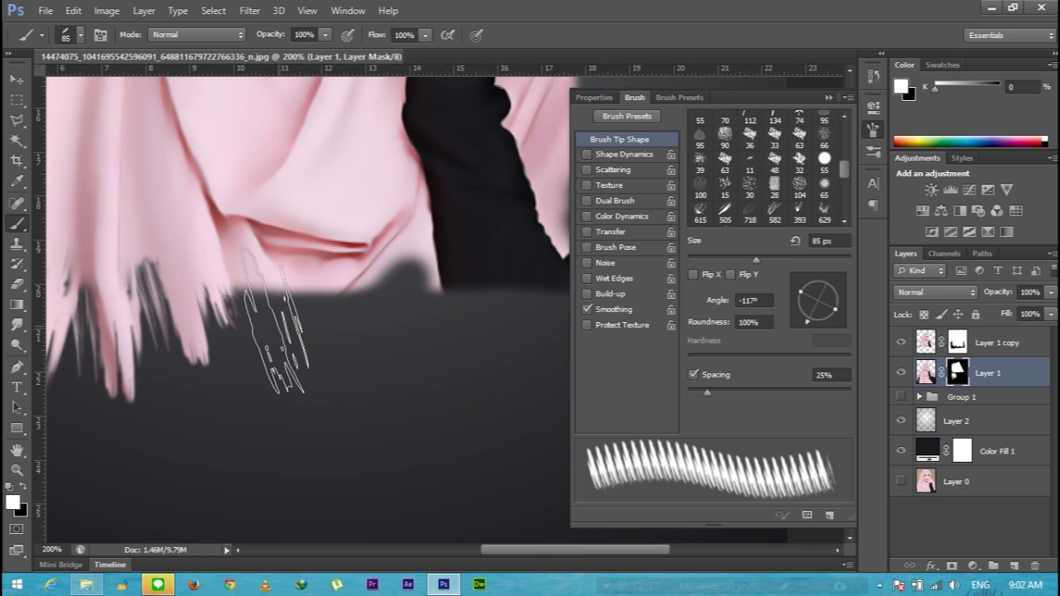
{"action": "left_click_drag", "start_coordinate": [807, 323], "coordinate": [829, 282]}
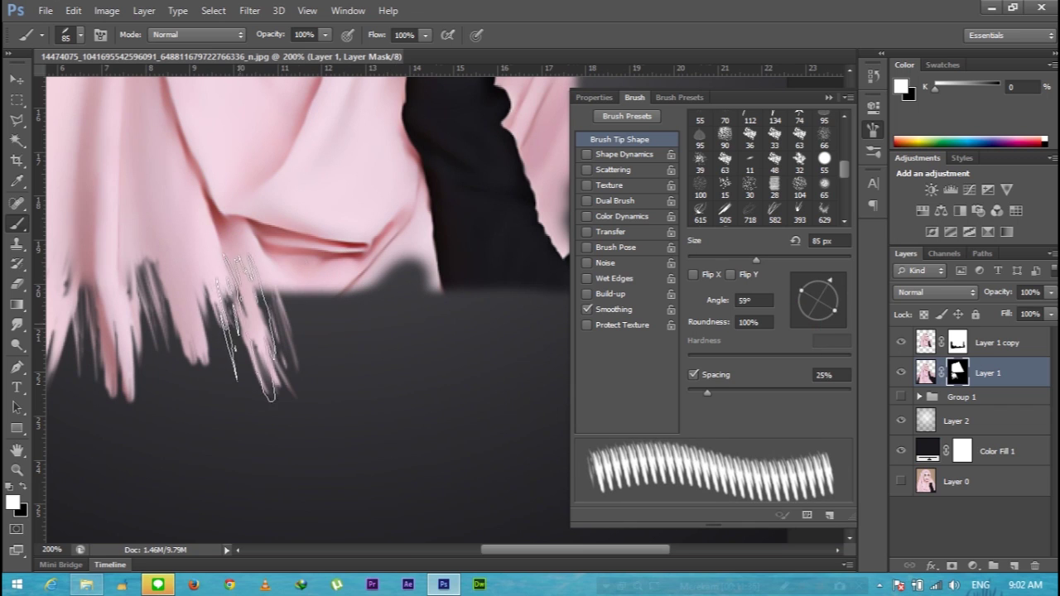
{"action": "left_click", "coordinate": [306, 319]}
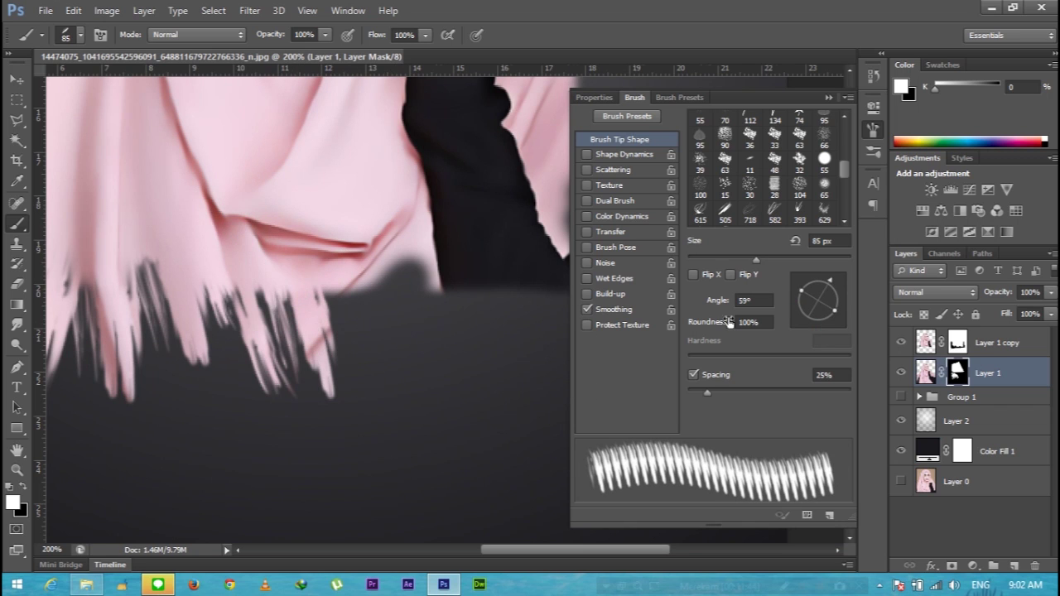
- Enlarge the brush to 115 px at 8° and stamp long diagonal streaks along the lower hem
{"action": "left_click_drag", "start_coordinate": [831, 285], "coordinate": [843, 292]}
{"action": "left_click_drag", "start_coordinate": [756, 259], "coordinate": [775, 260]}
{"action": "left_click_drag", "start_coordinate": [840, 291], "coordinate": [840, 295]}
{"action": "left_click", "coordinate": [296, 331]}
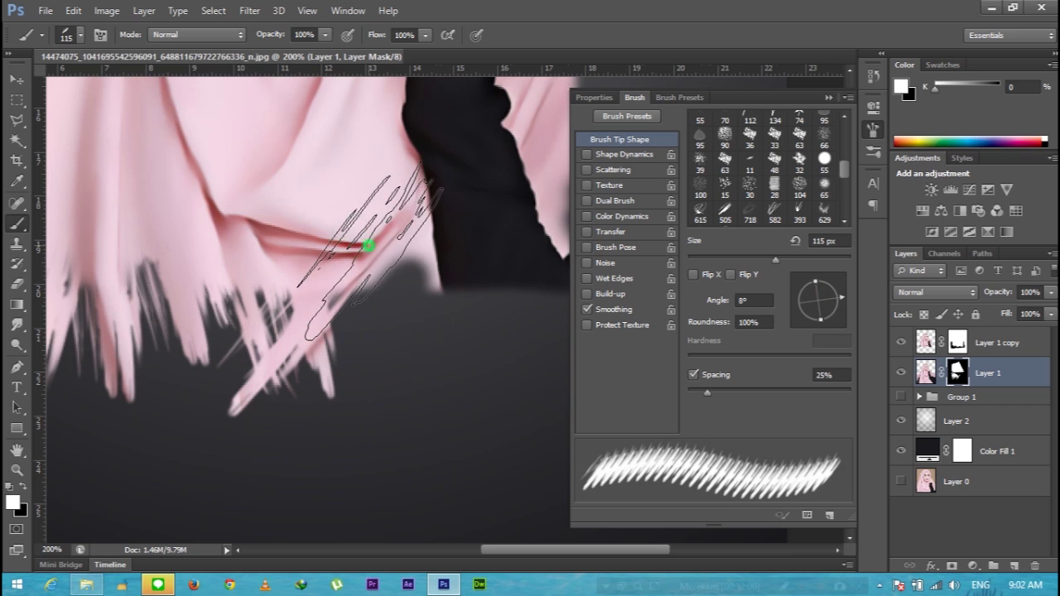
{"action": "left_click_drag", "start_coordinate": [645, 549], "coordinate": [665, 550]}
{"action": "left_click_drag", "start_coordinate": [842, 296], "coordinate": [832, 281]}
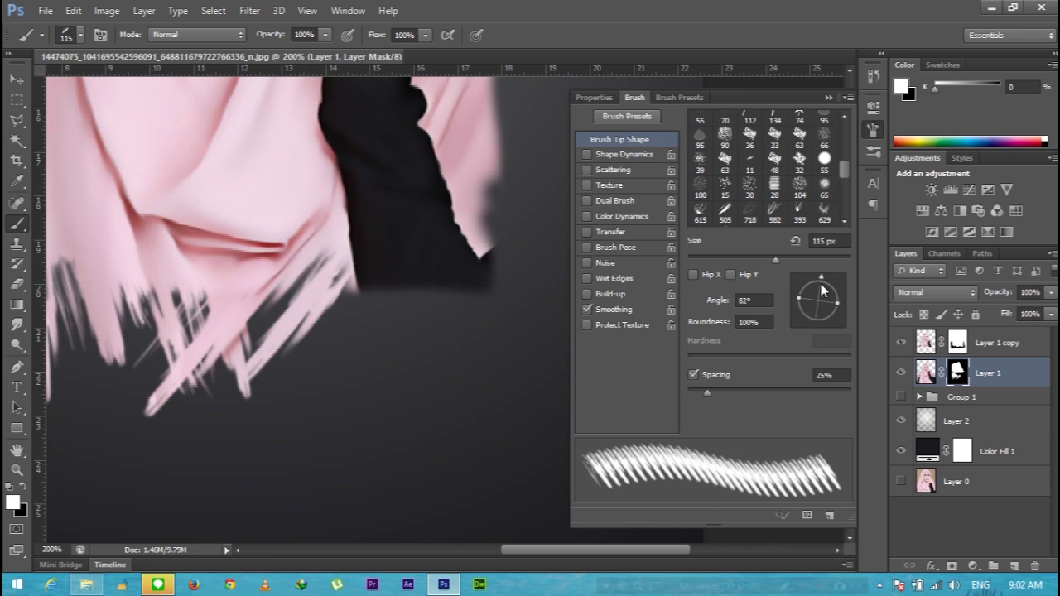
{"action": "left_click", "coordinate": [360, 342]}
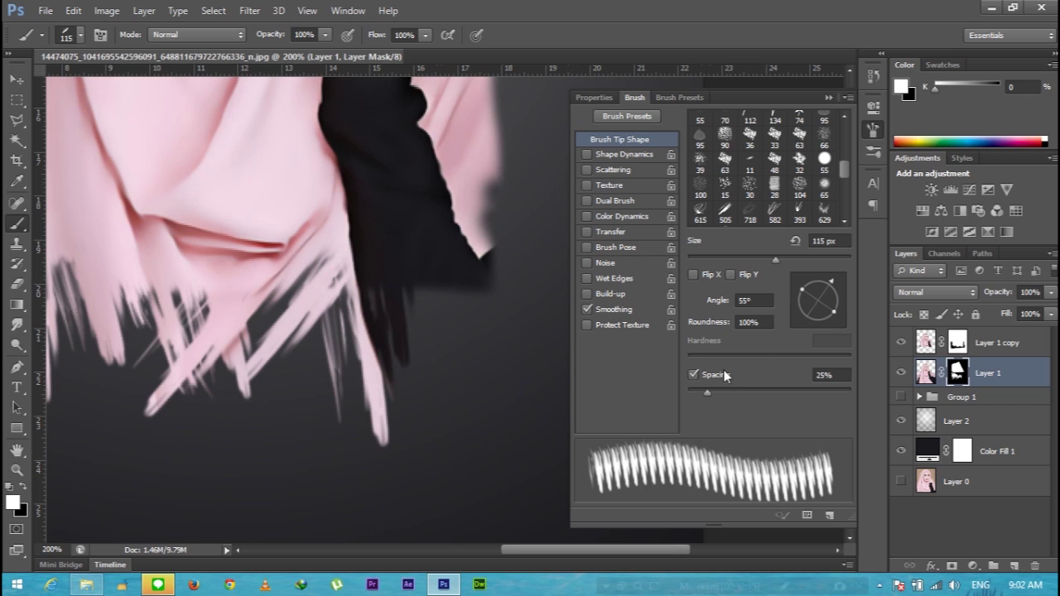
- Shrink the splatter brush to 89 px at 32° and stamp streaks off the scarf's right edge
{"action": "left_click_drag", "start_coordinate": [604, 550], "coordinate": [629, 549]}
{"action": "key", "text": "bracketleft"}
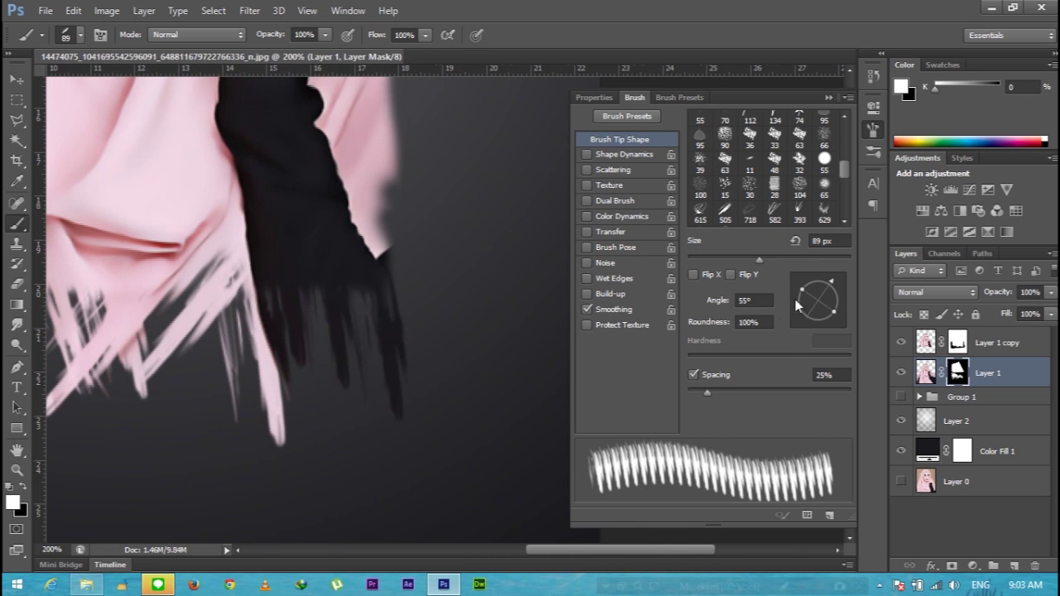
{"action": "left_click_drag", "start_coordinate": [829, 282], "coordinate": [834, 288]}
{"action": "scroll", "coordinate": [414, 215], "scroll_direction": "up", "scroll_amount": 2}
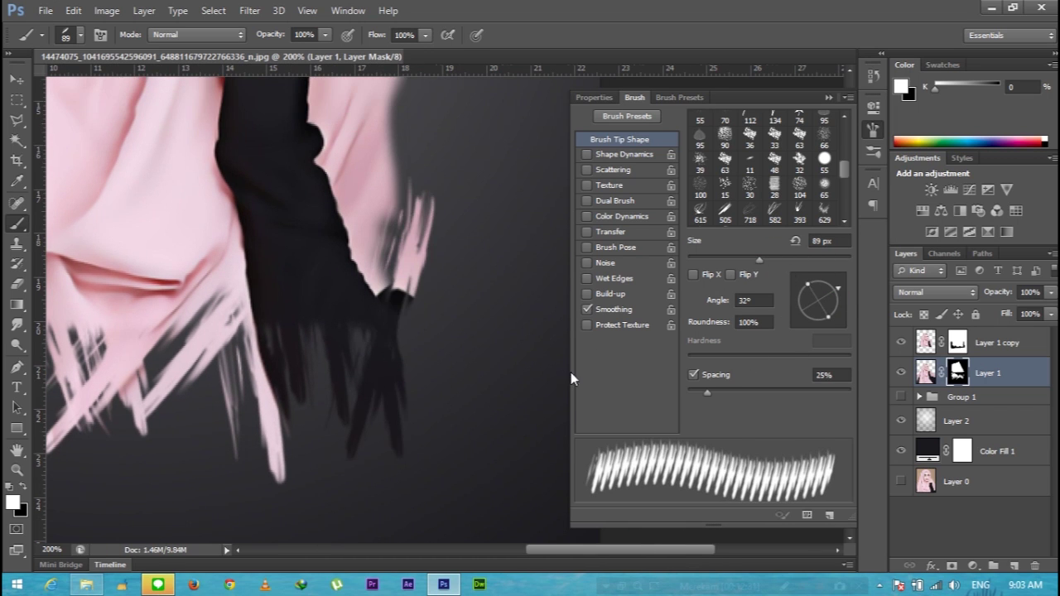
{"action": "scroll", "coordinate": [386, 193], "scroll_direction": "up", "scroll_amount": 2}
{"action": "left_click_drag", "start_coordinate": [812, 326], "coordinate": [823, 281]}
{"action": "left_click", "coordinate": [422, 186]}
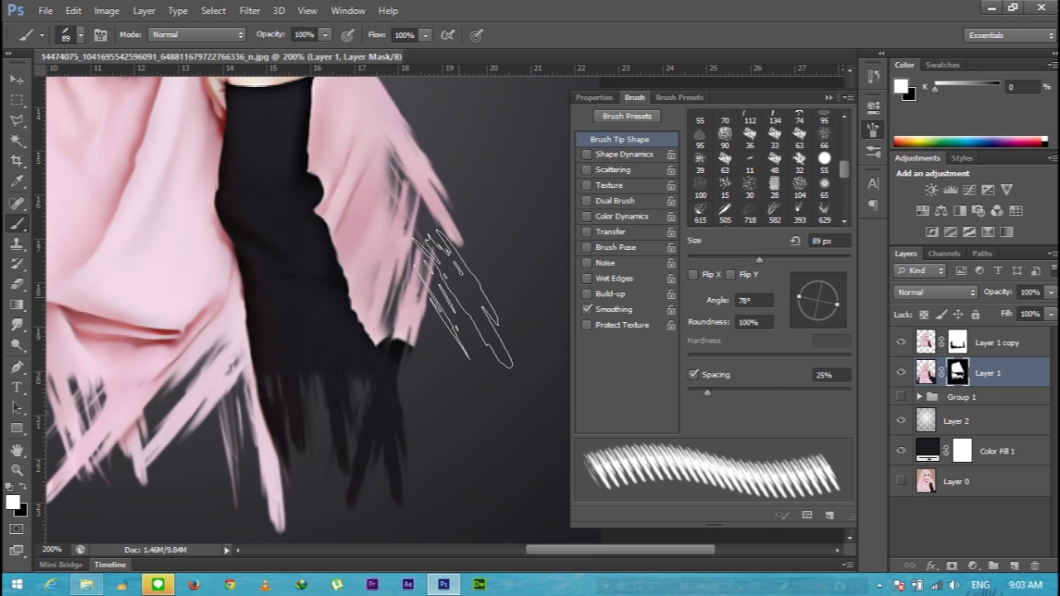
{"action": "left_click_drag", "start_coordinate": [447, 265], "coordinate": [485, 327]}
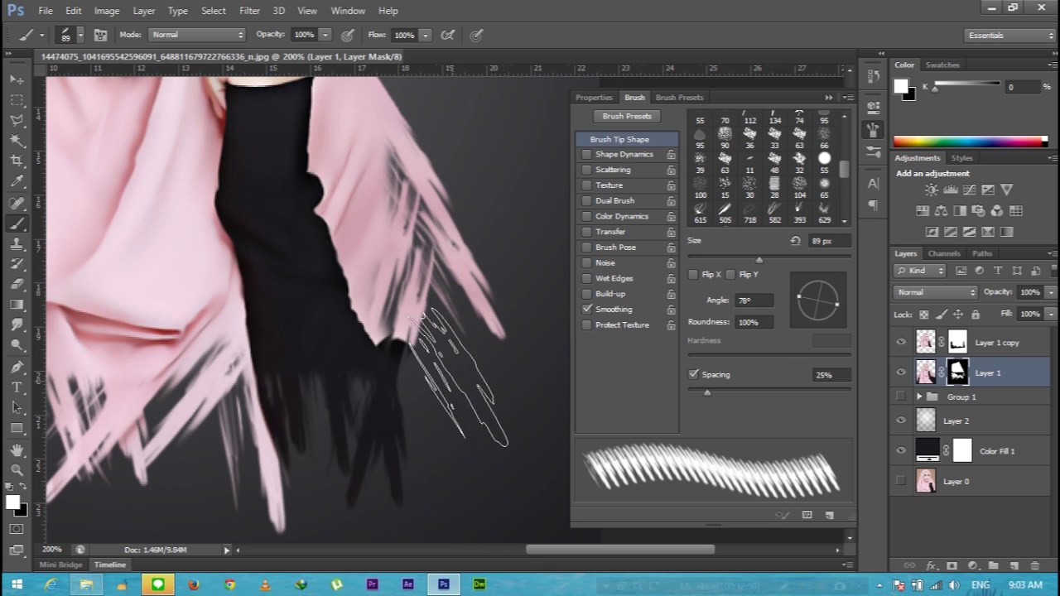
- Rotate the tip to 60°, then 70°, and break the black sleeve's bottom into dark streaks
{"action": "left_click", "coordinate": [829, 285]}
{"action": "left_click_drag", "start_coordinate": [437, 296], "coordinate": [451, 319]}
{"action": "left_click_drag", "start_coordinate": [414, 455], "coordinate": [437, 390]}
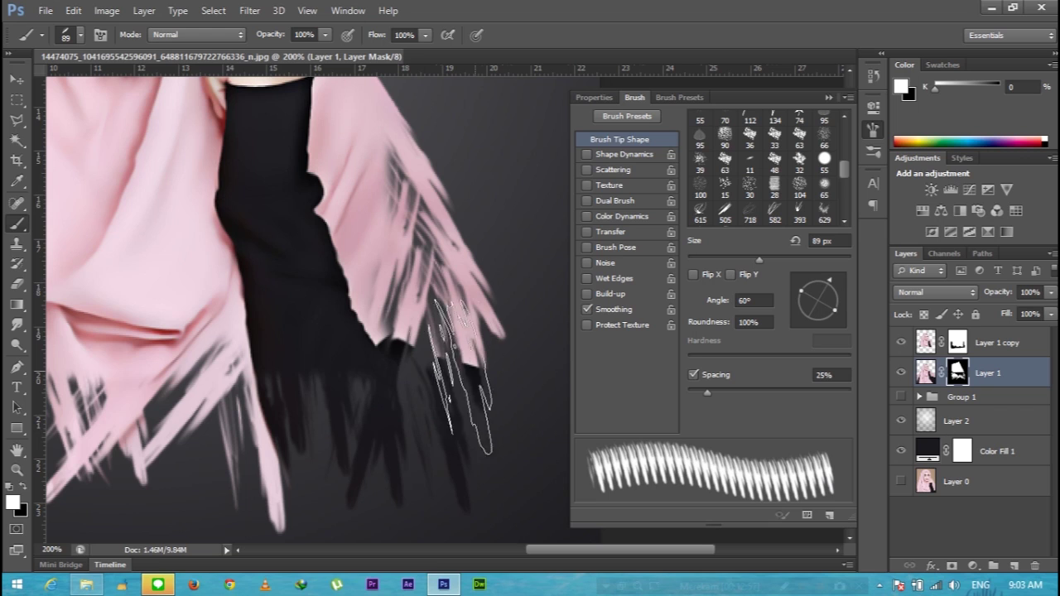
{"action": "left_click_drag", "start_coordinate": [833, 287], "coordinate": [814, 276]}
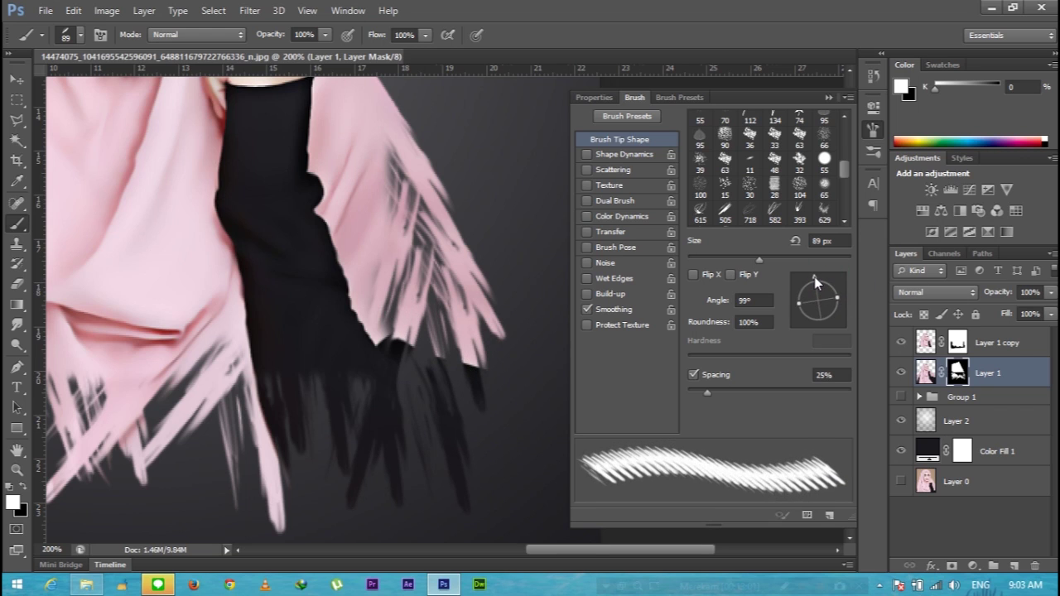
{"action": "left_click", "coordinate": [451, 382]}
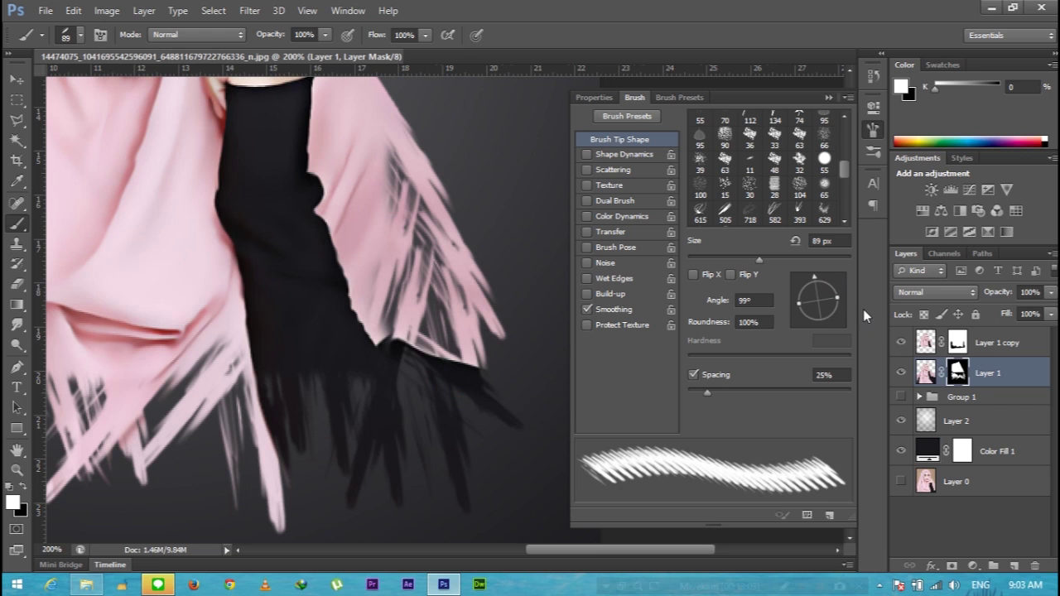
{"action": "key", "text": "ctrl+minus"}
{"action": "key", "text": "ctrl+minus"}
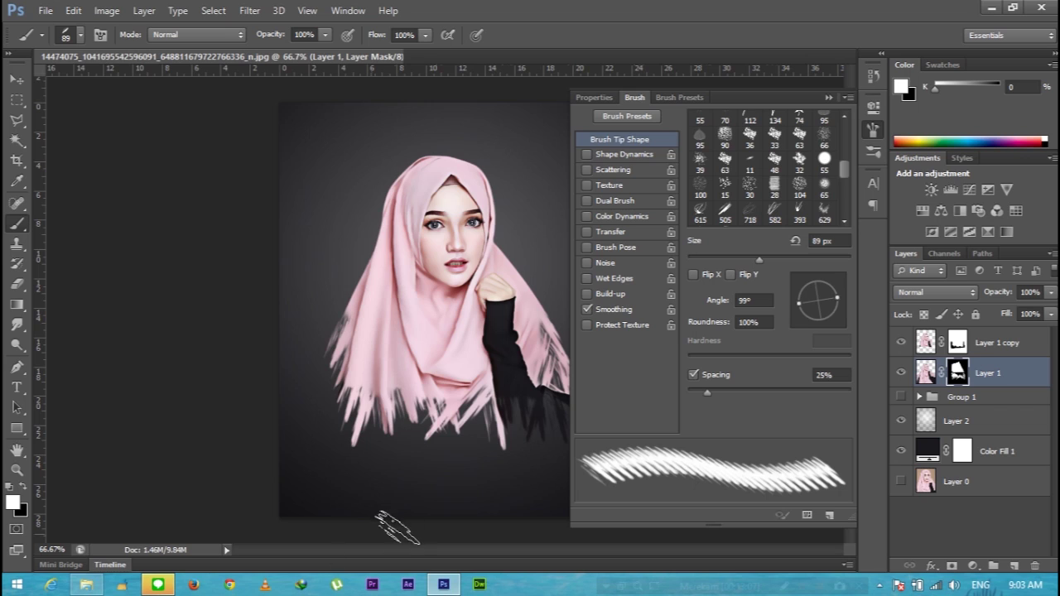
{"action": "left_click", "coordinate": [829, 97]}
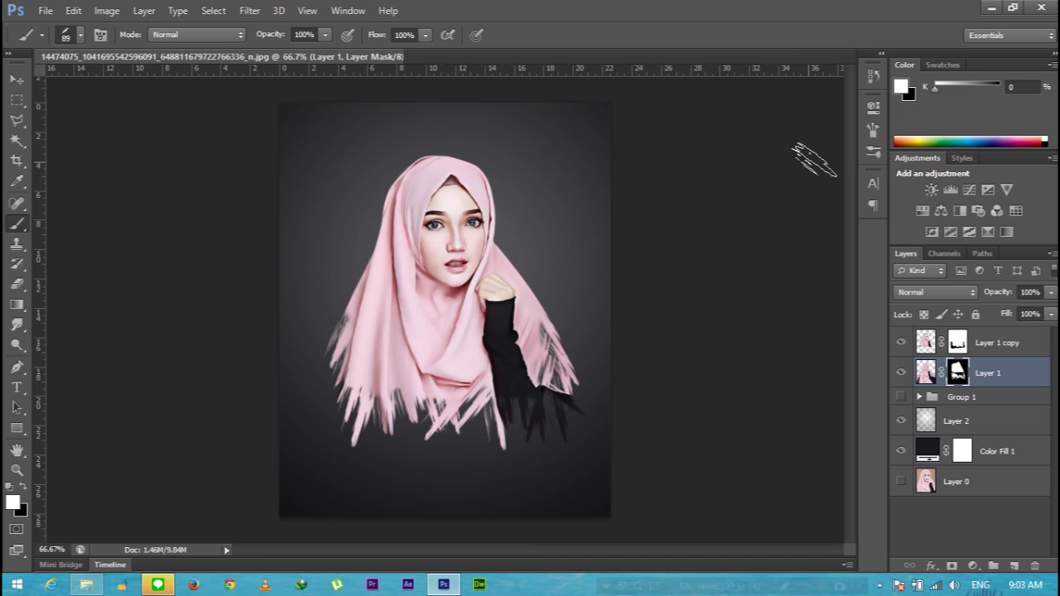
{"action": "left_click", "coordinate": [873, 76]}
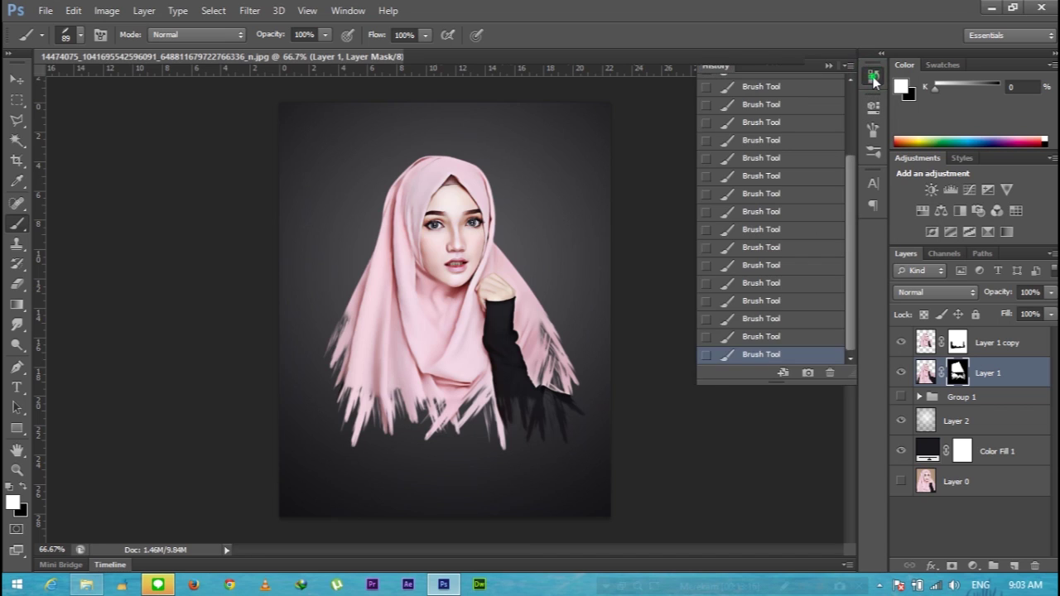
{"action": "left_click", "coordinate": [874, 129]}
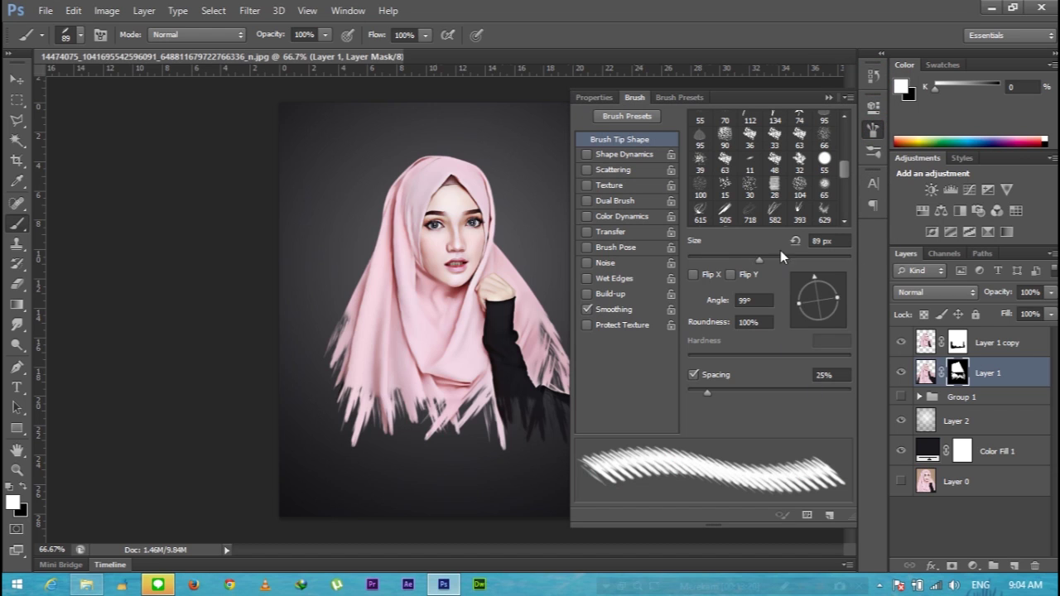
{"action": "left_click_drag", "start_coordinate": [844, 172], "coordinate": [844, 172]}
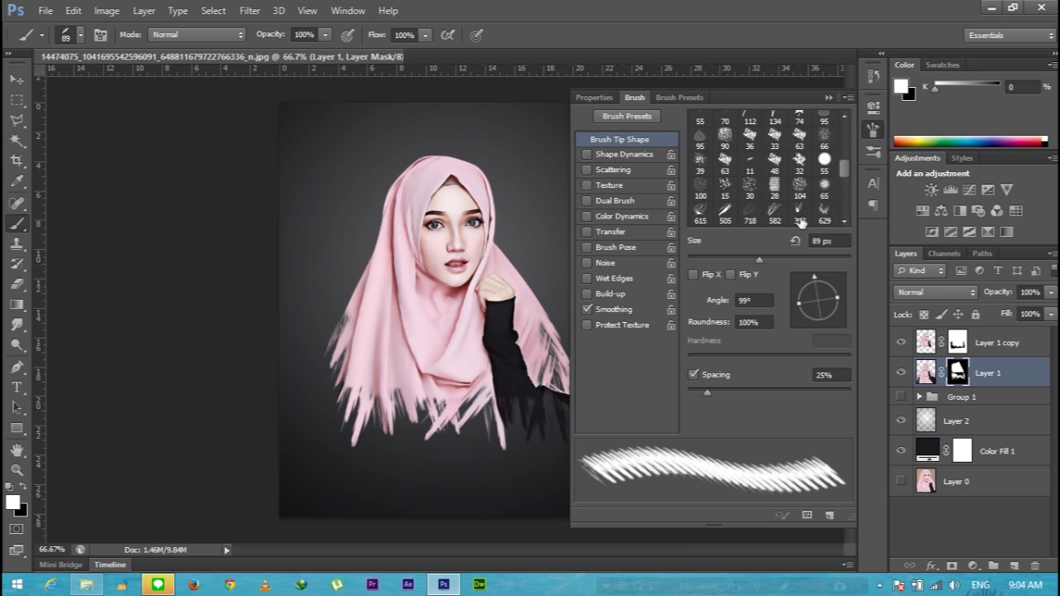
{"action": "left_click_drag", "start_coordinate": [846, 172], "coordinate": [846, 181]}
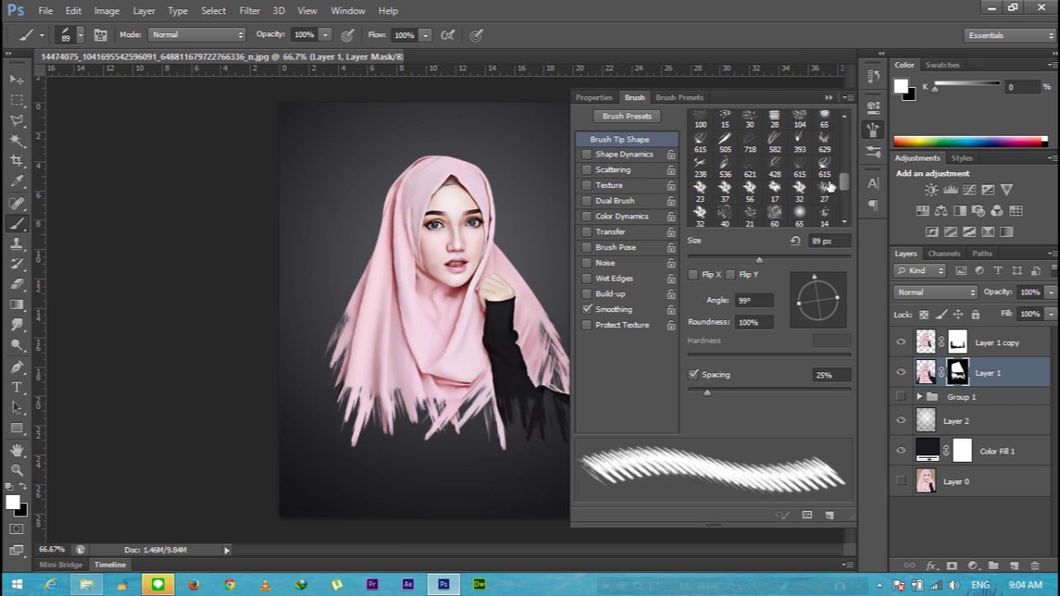
- Paint wispy strands along the hijab's bottom edge with the rotated 615 brush at about 262 px
{"action": "left_click", "coordinate": [824, 164]}
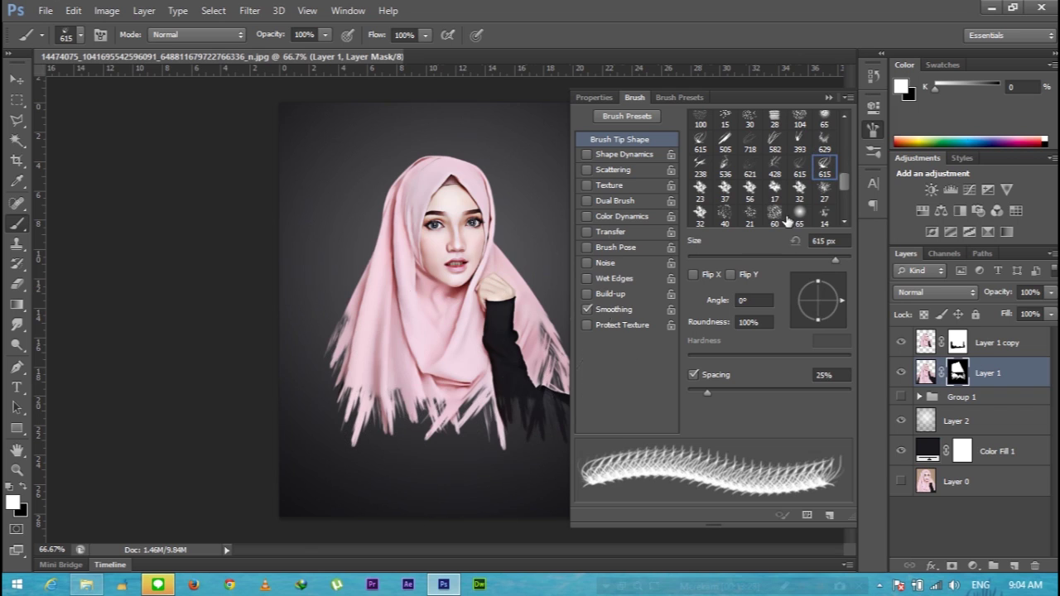
{"action": "left_click_drag", "start_coordinate": [841, 303], "coordinate": [806, 311]}
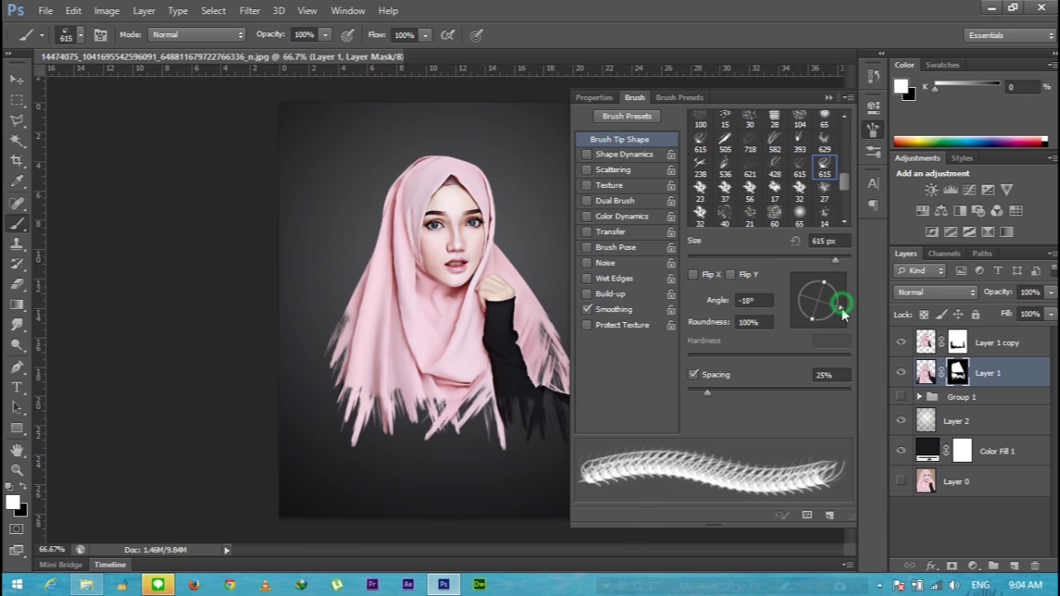
{"action": "left_click", "coordinate": [812, 261]}
{"action": "left_click_drag", "start_coordinate": [401, 439], "coordinate": [390, 472]}
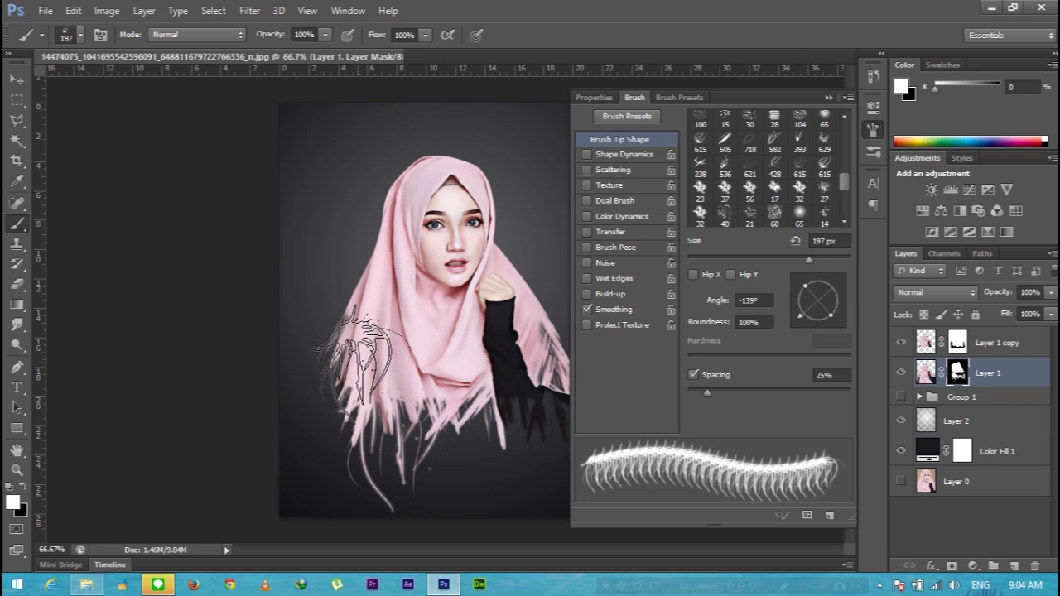
- Rotate the 615 tip to about -141° and paint more strands over the lower hijab and backdrop
{"action": "left_click", "coordinate": [824, 165]}
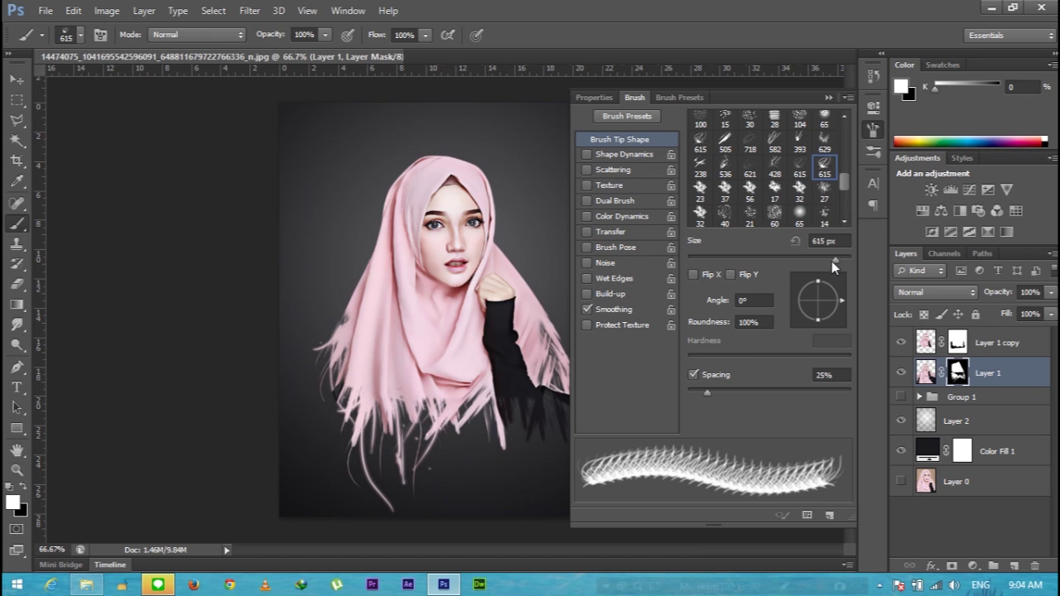
{"action": "mouse_move", "coordinate": [840, 298]}
{"action": "left_mouse_down"}
{"action": "mouse_move", "coordinate": [806, 310]}
{"action": "mouse_move", "coordinate": [791, 269]}
{"action": "left_mouse_up"}
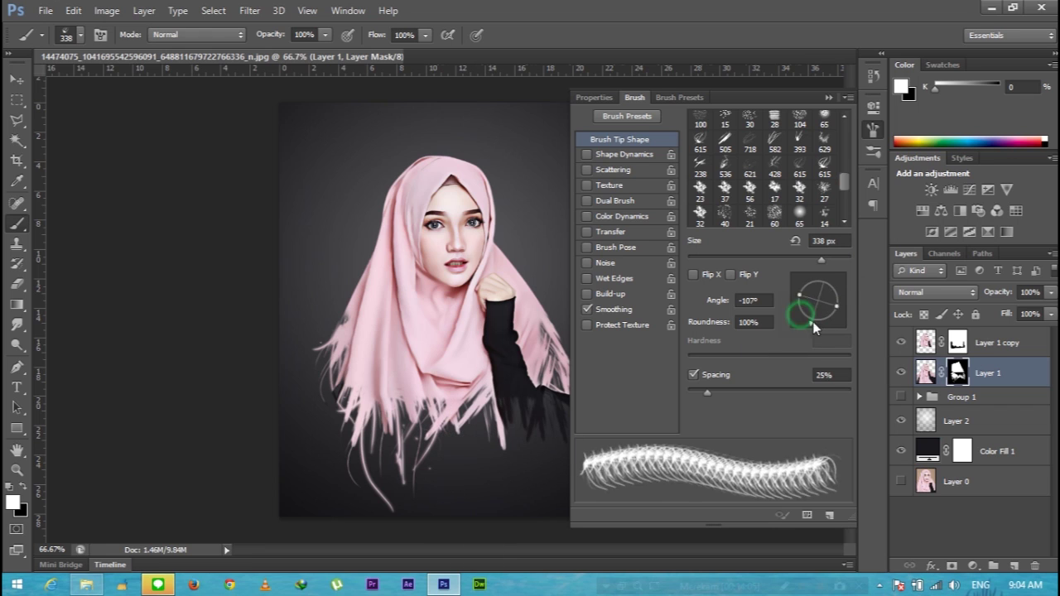
{"action": "left_click", "coordinate": [464, 426]}
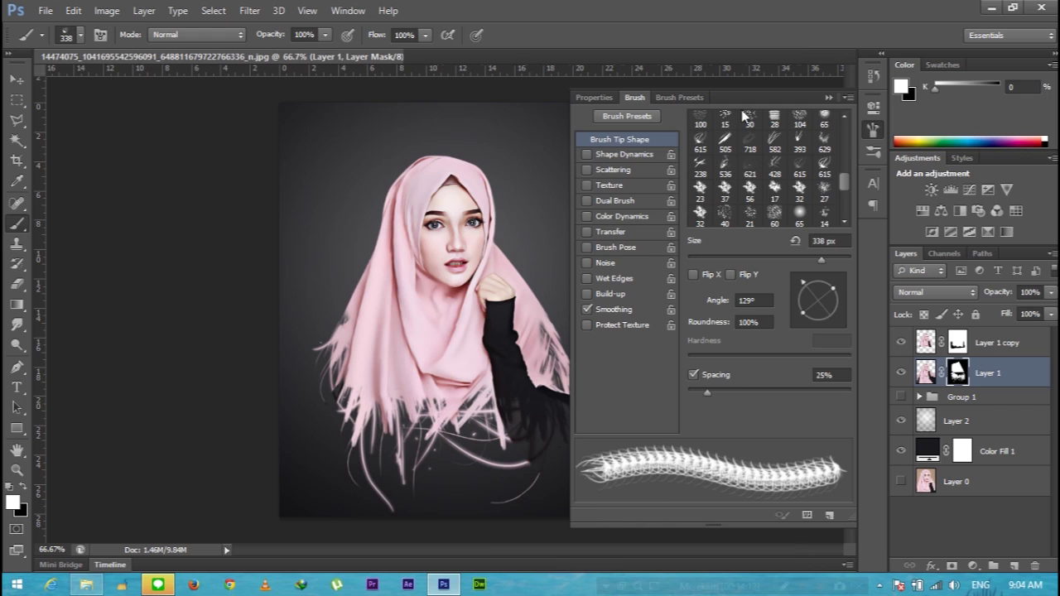
{"action": "left_click", "coordinate": [829, 99]}
{"action": "key", "text": "ctrl+minus"}
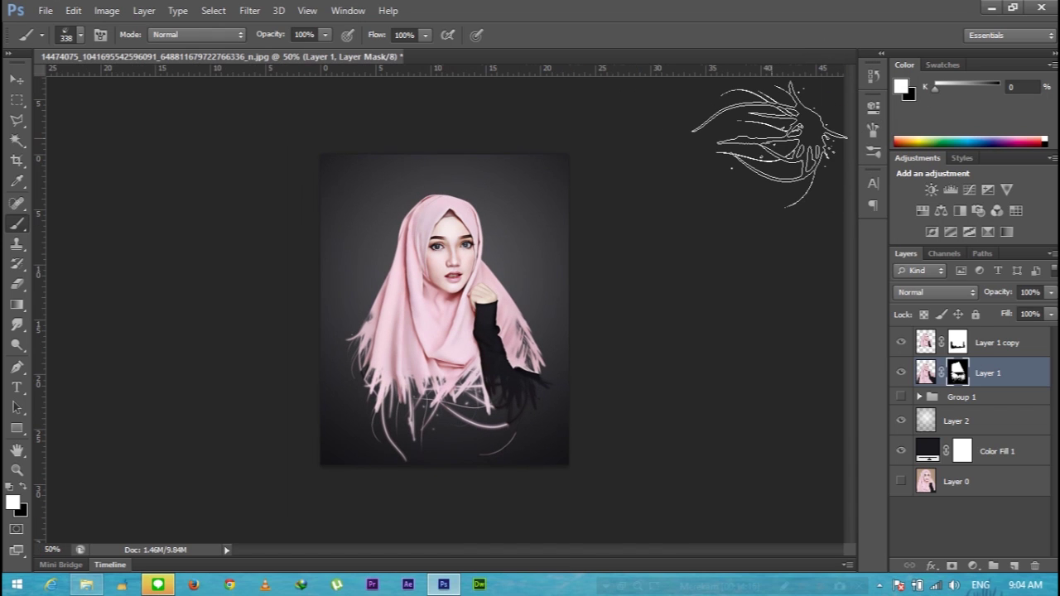
{"action": "key", "text": "ctrl+plus"}
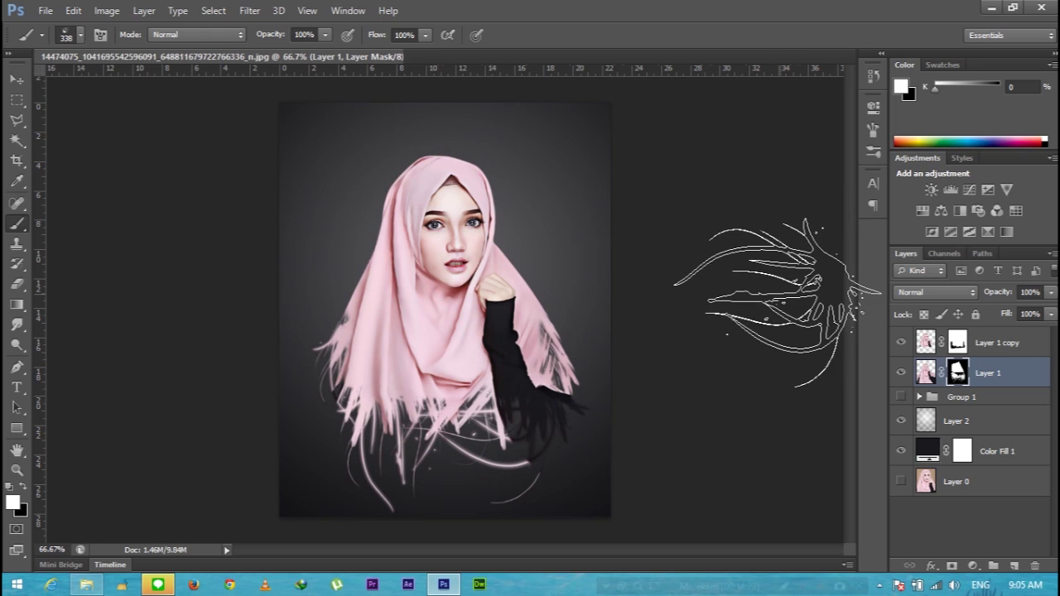
{"action": "left_click", "coordinate": [1007, 379]}
{"action": "left_click", "coordinate": [958, 374]}
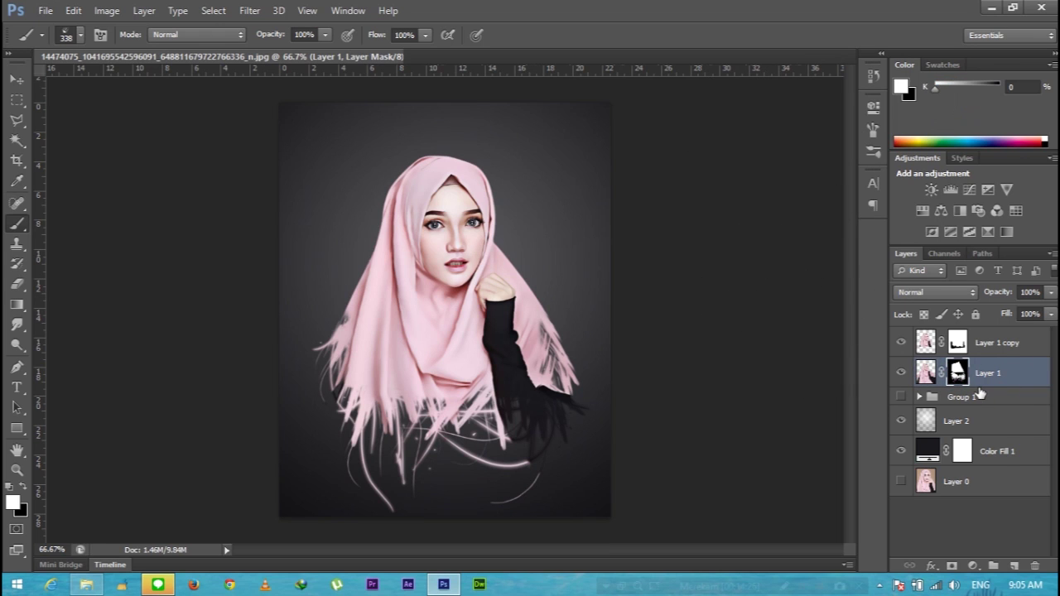
- Create empty Layer 3, then load the spray splatter ABR file through Load Brushes
{"action": "left_click", "coordinate": [1016, 567], "text": "ctrl"}
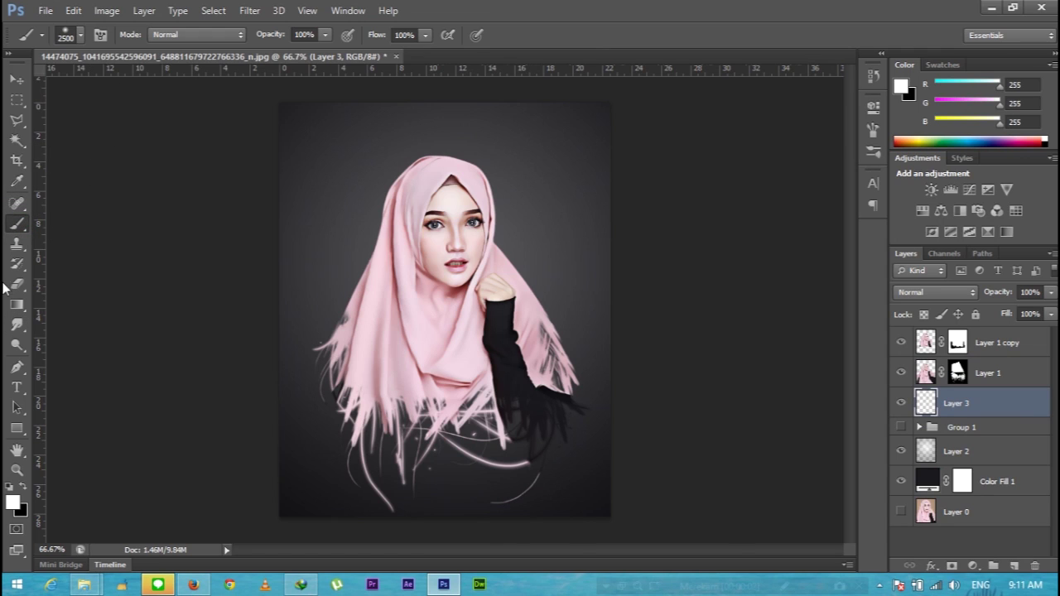
{"action": "left_click", "coordinate": [79, 36]}
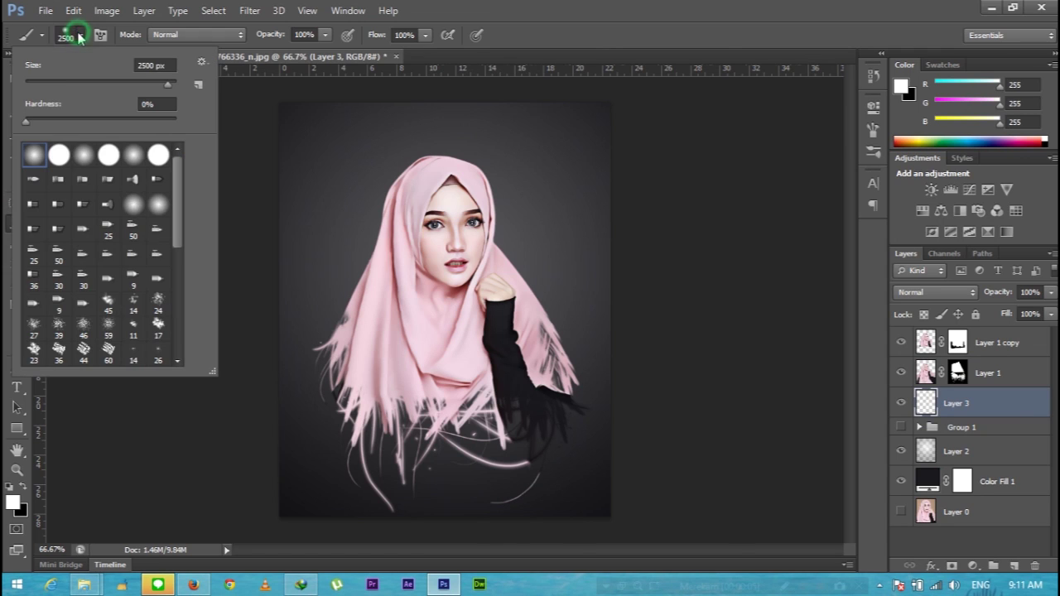
{"action": "mouse_move", "coordinate": [177, 187]}
{"action": "left_mouse_down"}
{"action": "mouse_move", "coordinate": [176, 315]}
{"action": "mouse_move", "coordinate": [170, 100]}
{"action": "left_mouse_up"}
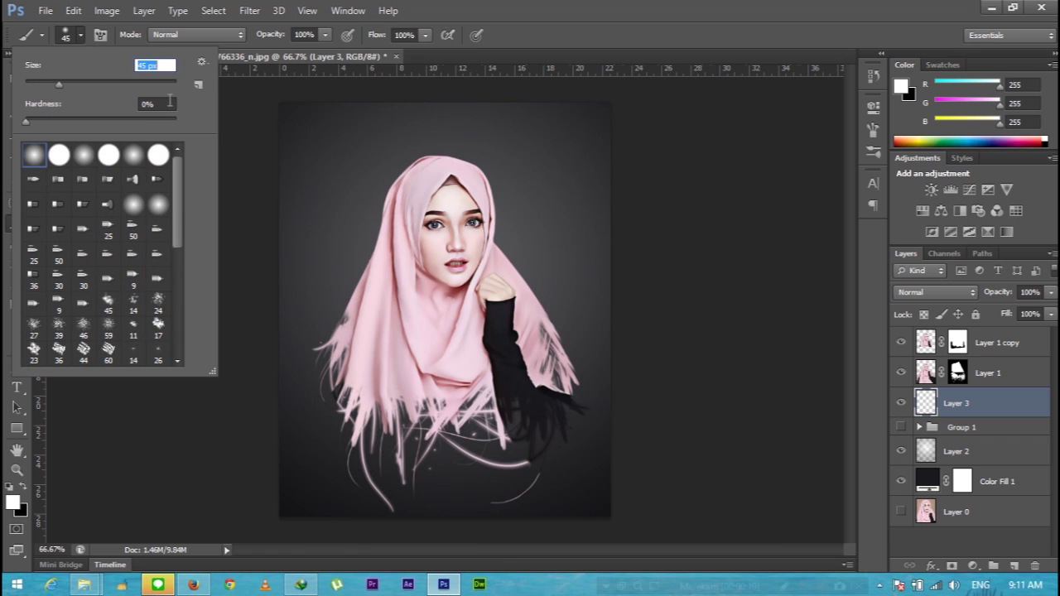
{"action": "left_click", "coordinate": [201, 63]}
{"action": "left_click", "coordinate": [257, 266]}
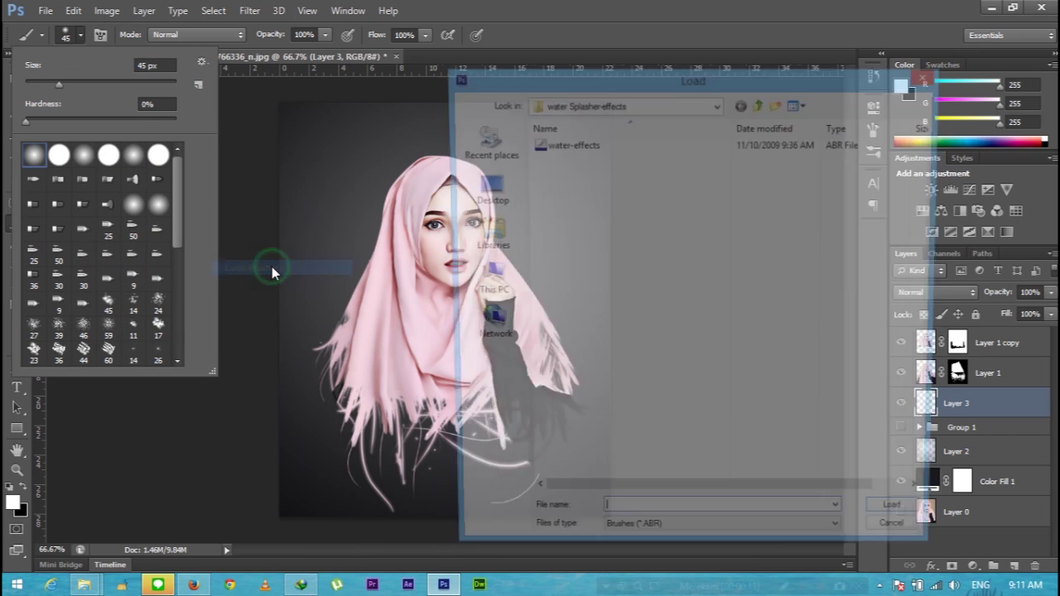
{"action": "left_click", "coordinate": [760, 103]}
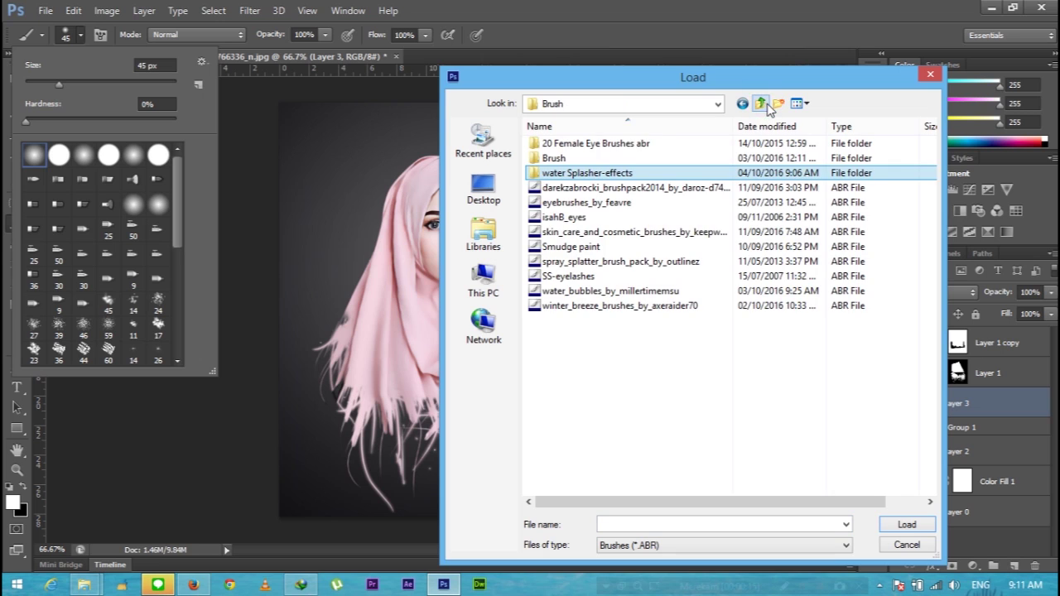
{"action": "left_click", "coordinate": [579, 262]}
{"action": "left_click", "coordinate": [907, 524]}
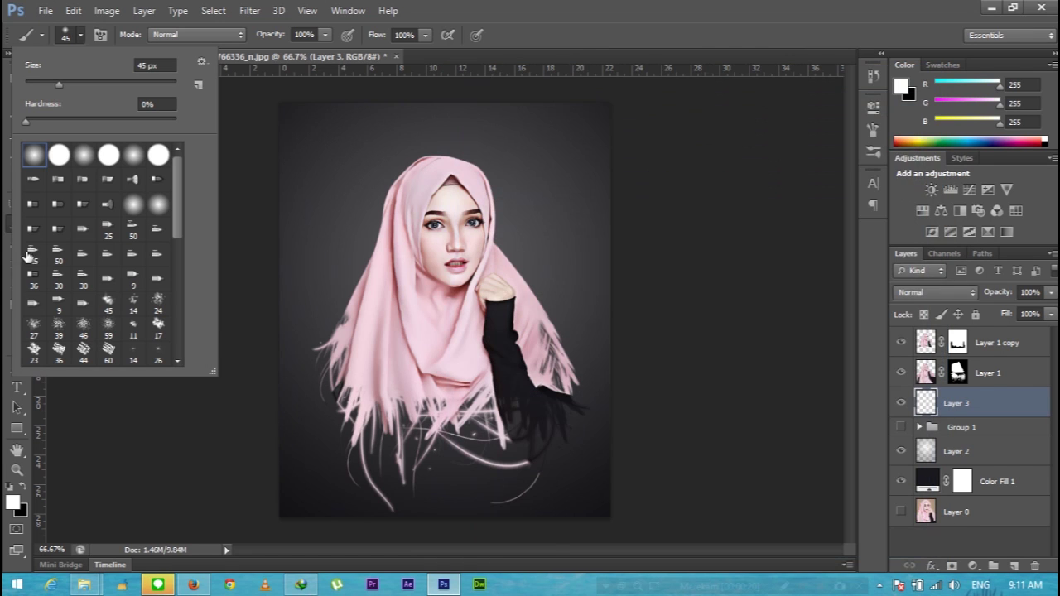
{"action": "left_click_drag", "start_coordinate": [178, 187], "coordinate": [175, 315]}
- Try the 2484, 2464, 2419 and 2446 splatter presets, sizing the brush to about 494 px
{"action": "left_click", "coordinate": [134, 307]}
{"action": "left_click_drag", "start_coordinate": [167, 84], "coordinate": [160, 81]}
{"action": "left_click", "coordinate": [109, 328]}
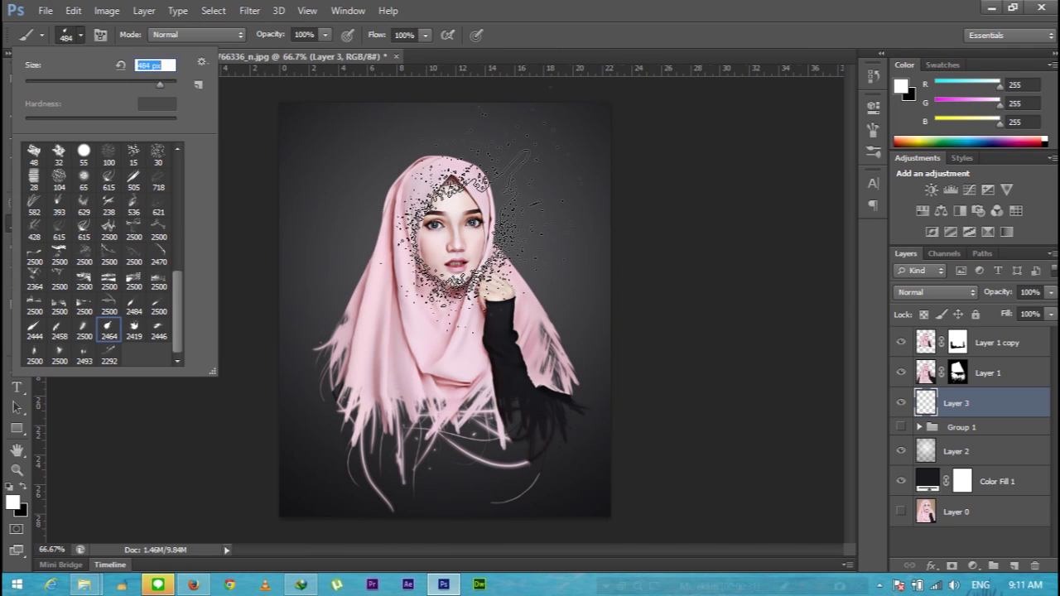
{"action": "left_click", "coordinate": [137, 329]}
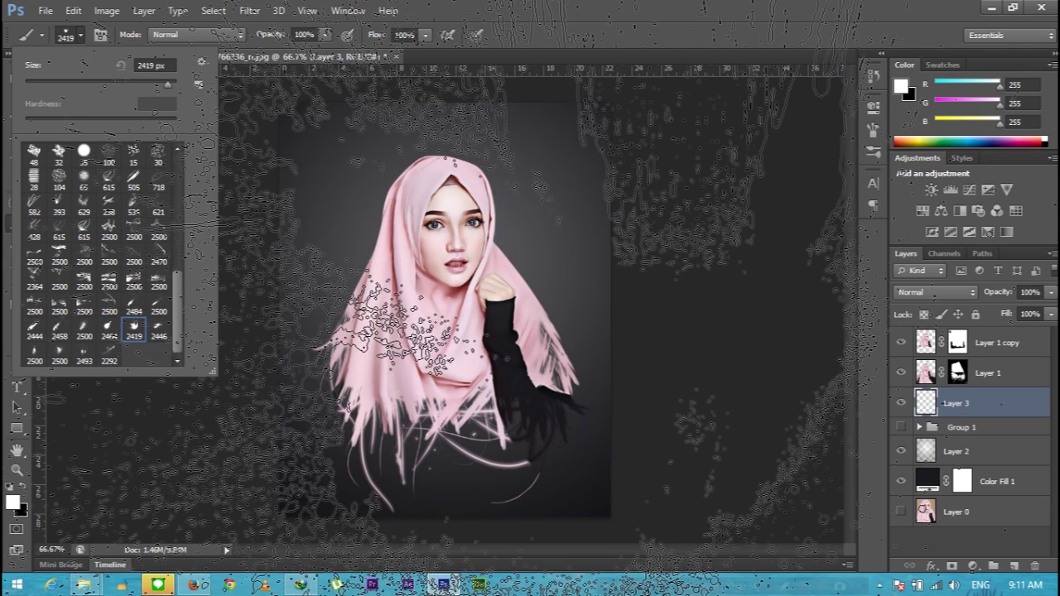
{"action": "left_click", "coordinate": [160, 330]}
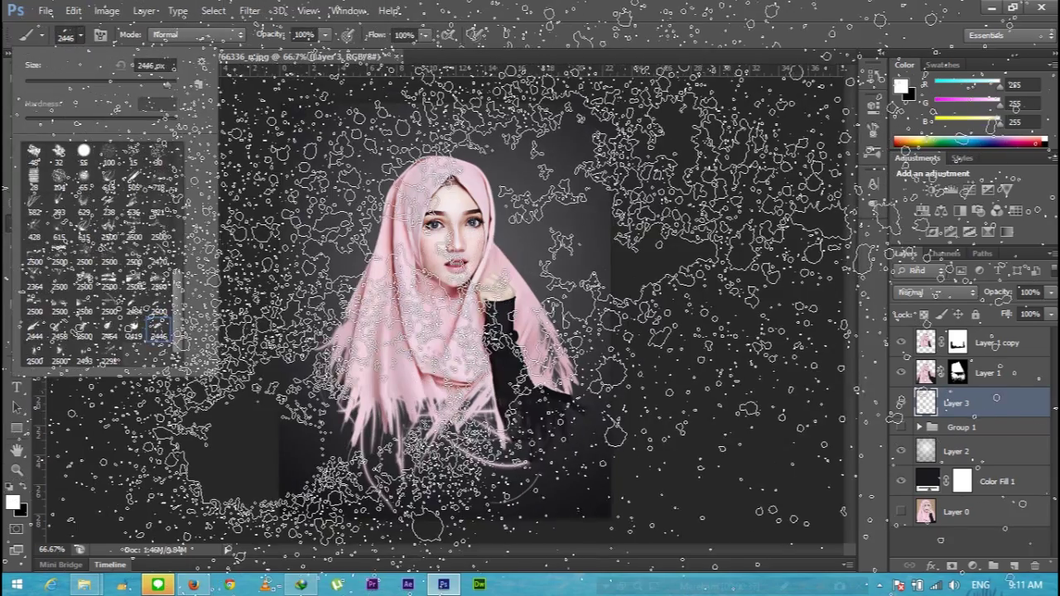
{"action": "left_click", "coordinate": [161, 83]}
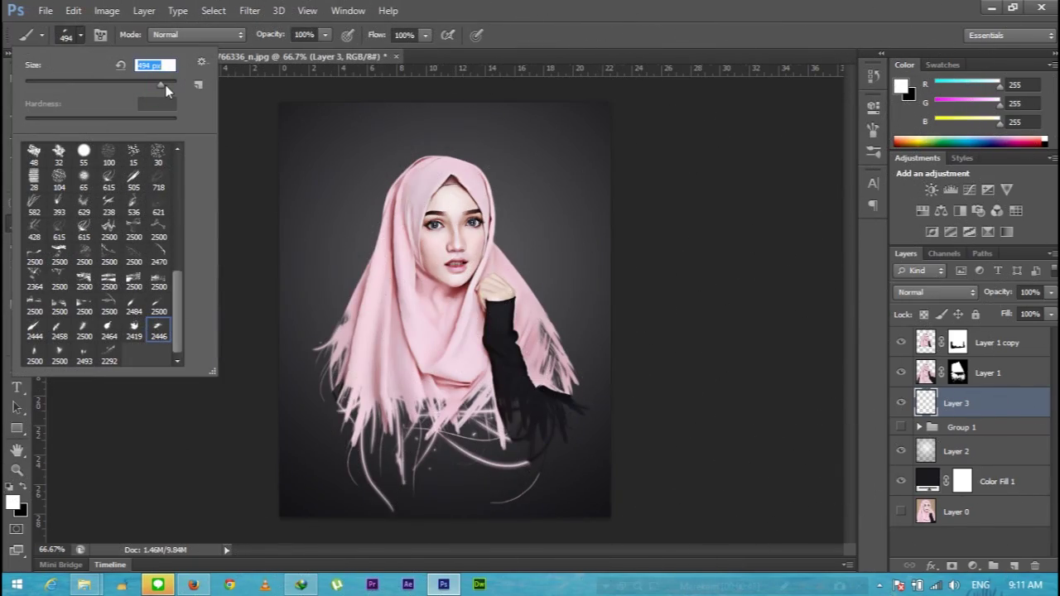
- Rotate the splatter tip to -119° and set its size to 500 px
{"action": "left_click", "coordinate": [872, 130]}
{"action": "left_click_drag", "start_coordinate": [842, 307], "coordinate": [808, 318]}
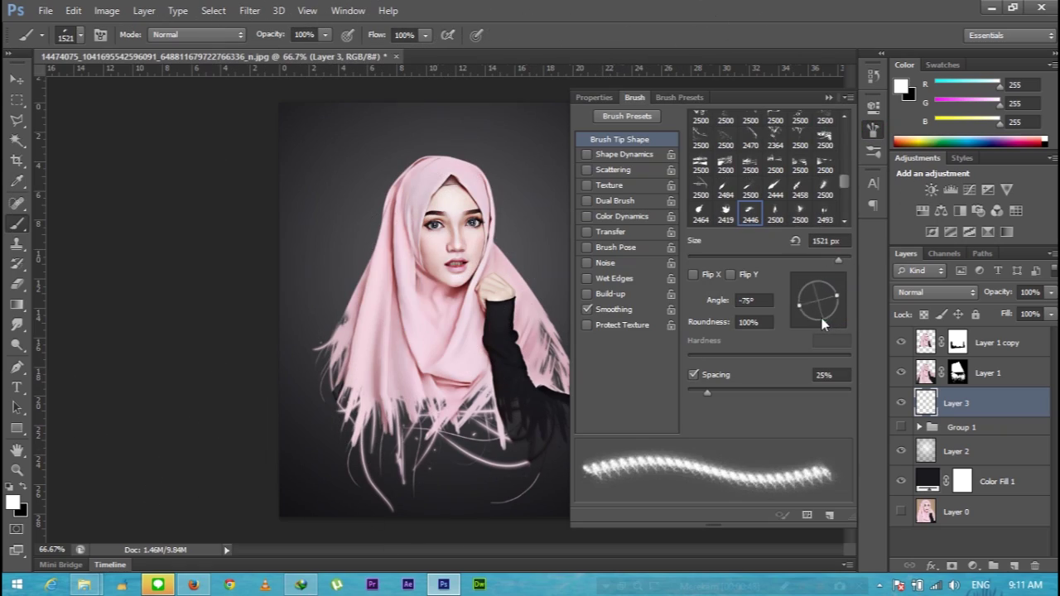
{"action": "left_click_drag", "start_coordinate": [835, 259], "coordinate": [832, 259]}
{"action": "left_click_drag", "start_coordinate": [497, 199], "coordinate": [389, 348]}
{"action": "key", "text": "ctrl+z"}
{"action": "left_click", "coordinate": [12, 501]}
- Sample the hijab's pink as foreground, trial-paint particles beside the hijab, then undo
{"action": "left_click", "coordinate": [406, 265]}
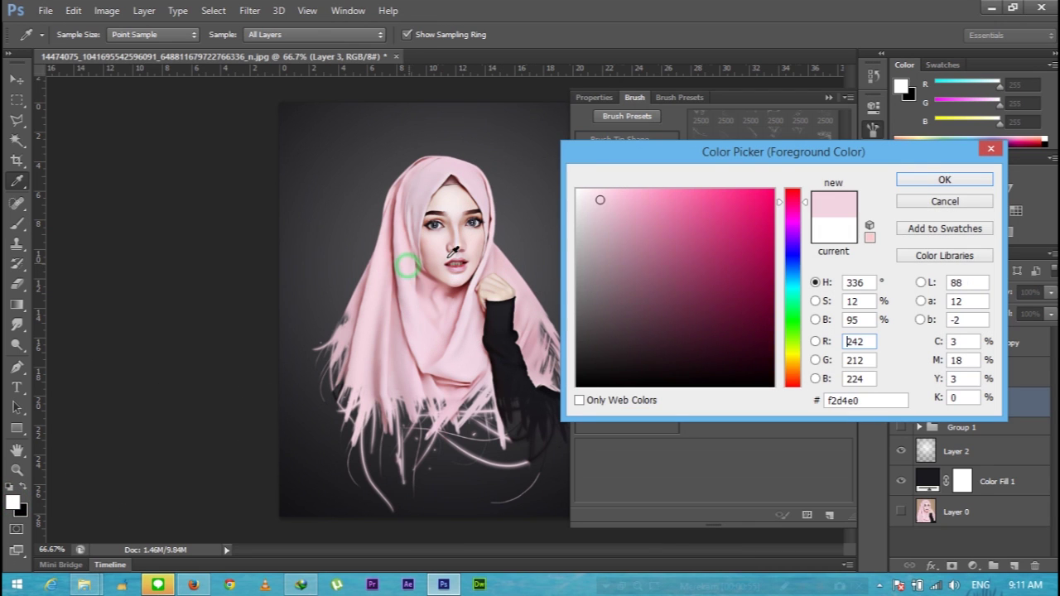
{"action": "left_click", "coordinate": [942, 182]}
{"action": "left_click_drag", "start_coordinate": [522, 141], "coordinate": [530, 248]}
{"action": "left_click_drag", "start_coordinate": [505, 199], "coordinate": [472, 315]}
{"action": "key", "text": "ctrl+z"}
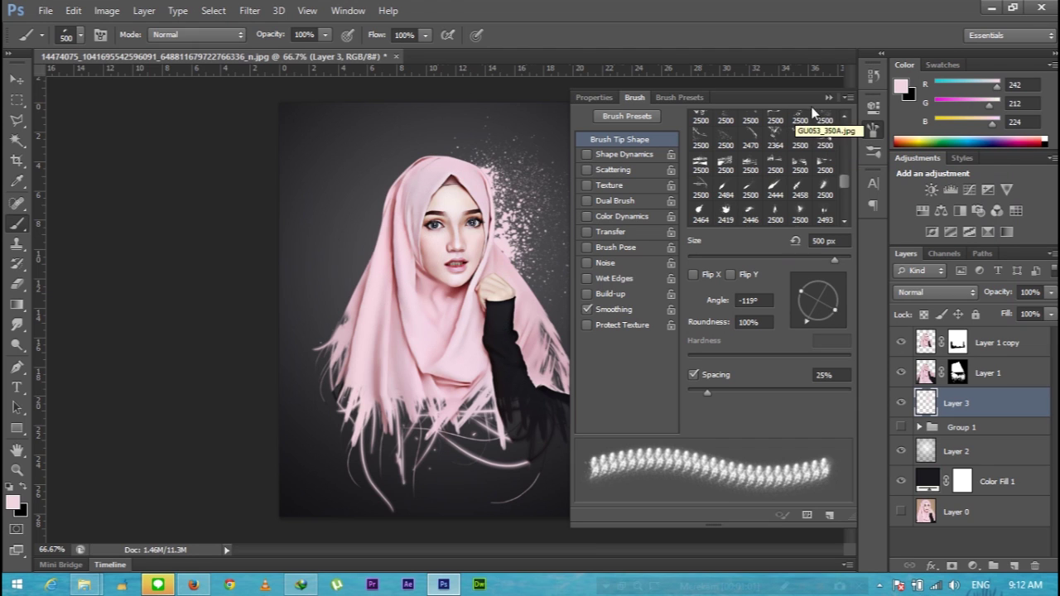
- Spray particles around the hijab's top and left with the 2458 splatter at about 504 px, 14°
{"action": "mouse_move", "coordinate": [846, 183]}
{"action": "left_mouse_down"}
{"action": "mouse_move", "coordinate": [846, 172]}
{"action": "mouse_move", "coordinate": [846, 196]}
{"action": "left_mouse_up"}
{"action": "scroll", "coordinate": [846, 203], "scroll_direction": "up", "scroll_amount": 3}
{"action": "scroll", "coordinate": [845, 207], "scroll_direction": "up", "scroll_amount": 5}
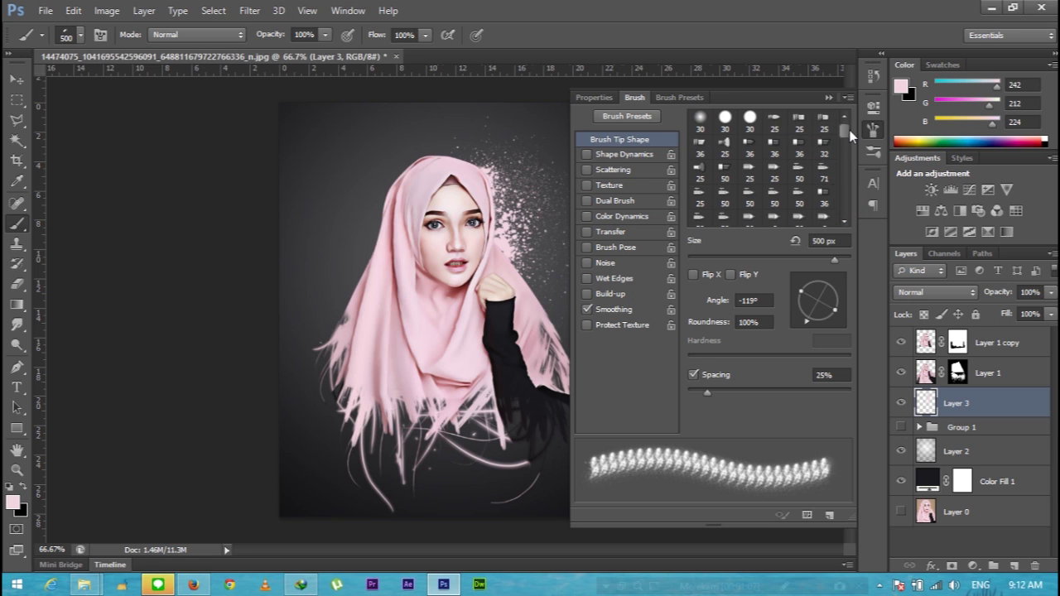
{"action": "left_click", "coordinate": [82, 35]}
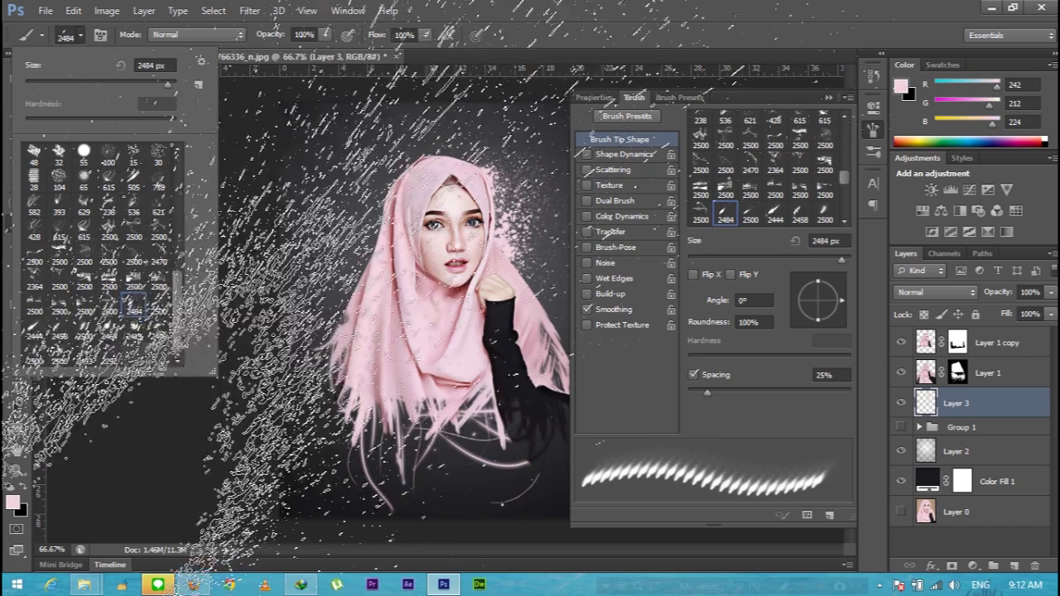
{"action": "left_click", "coordinate": [58, 331]}
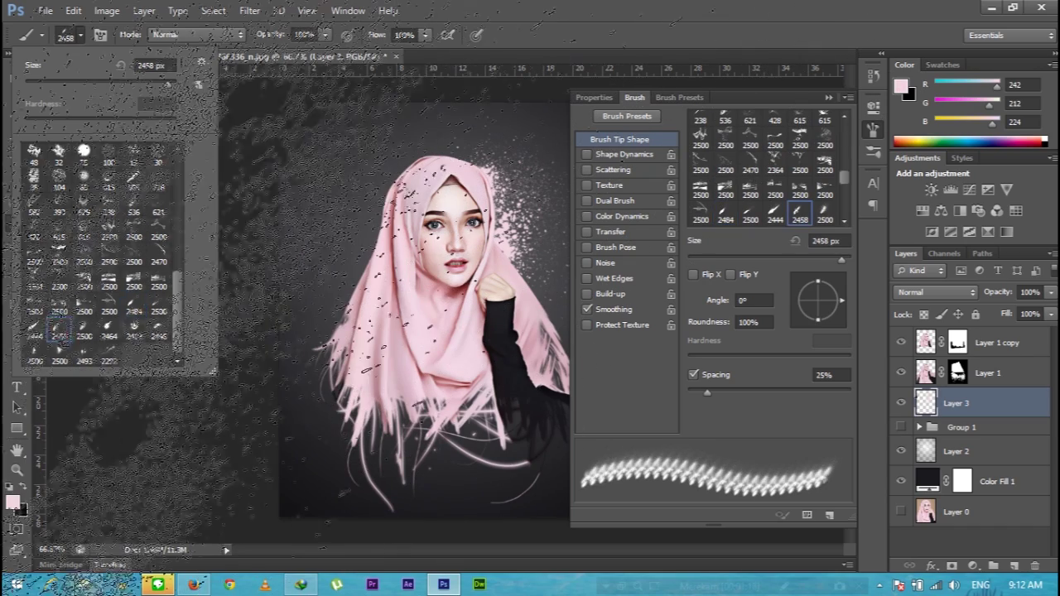
{"action": "left_click_drag", "start_coordinate": [168, 84], "coordinate": [162, 84]}
{"action": "key", "text": "ctrl+d"}
{"action": "left_click", "coordinate": [843, 300]}
{"action": "left_click_drag", "start_coordinate": [843, 300], "coordinate": [840, 295]}
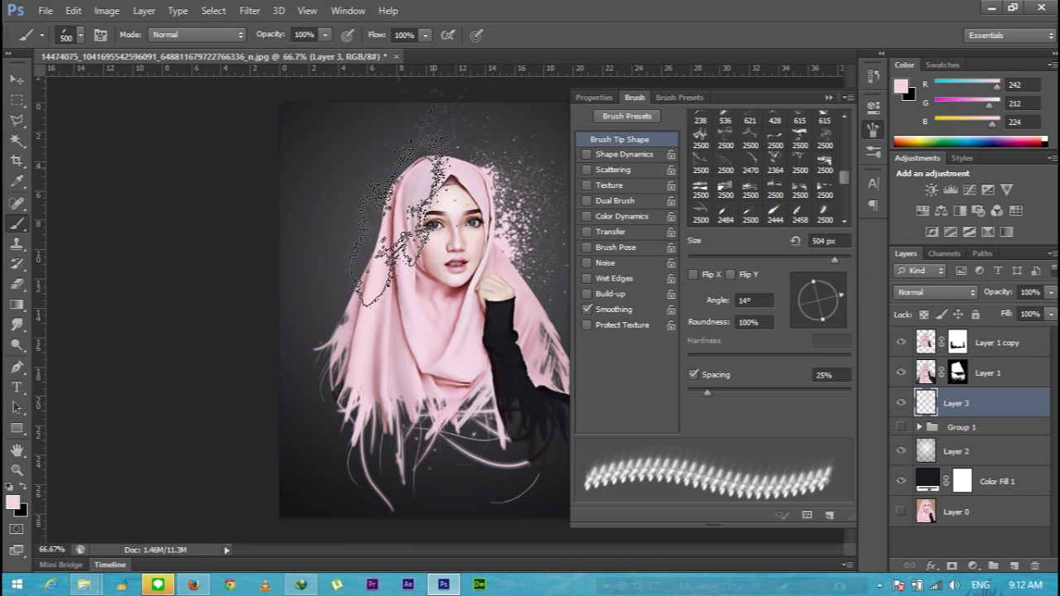
{"action": "left_click", "coordinate": [435, 160]}
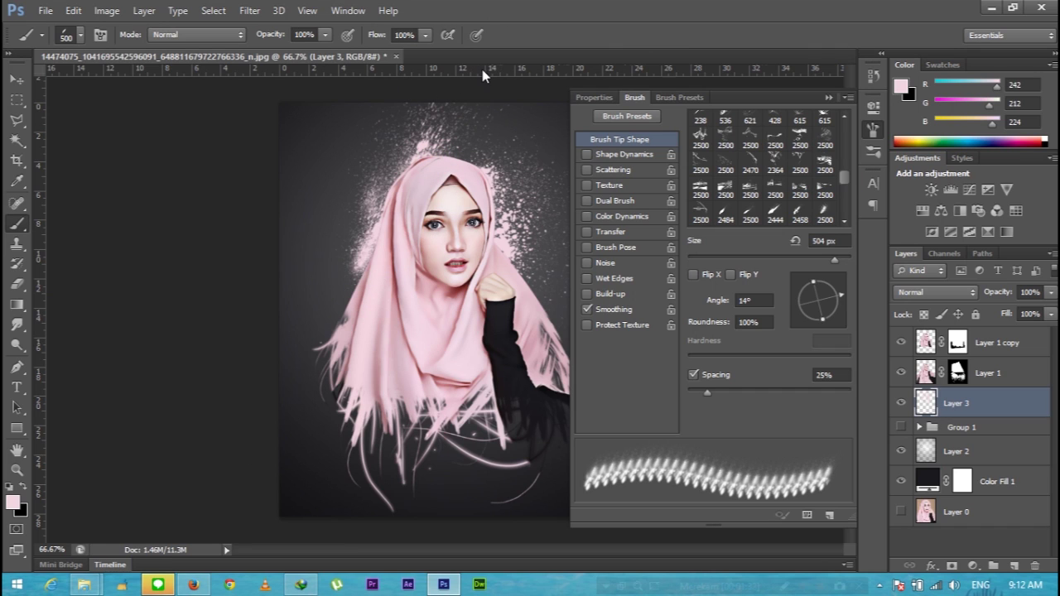
- Try the 2464 splatter at 494 px angled -96° over the shoulder, then undo the stroke
{"action": "left_click", "coordinate": [81, 32]}
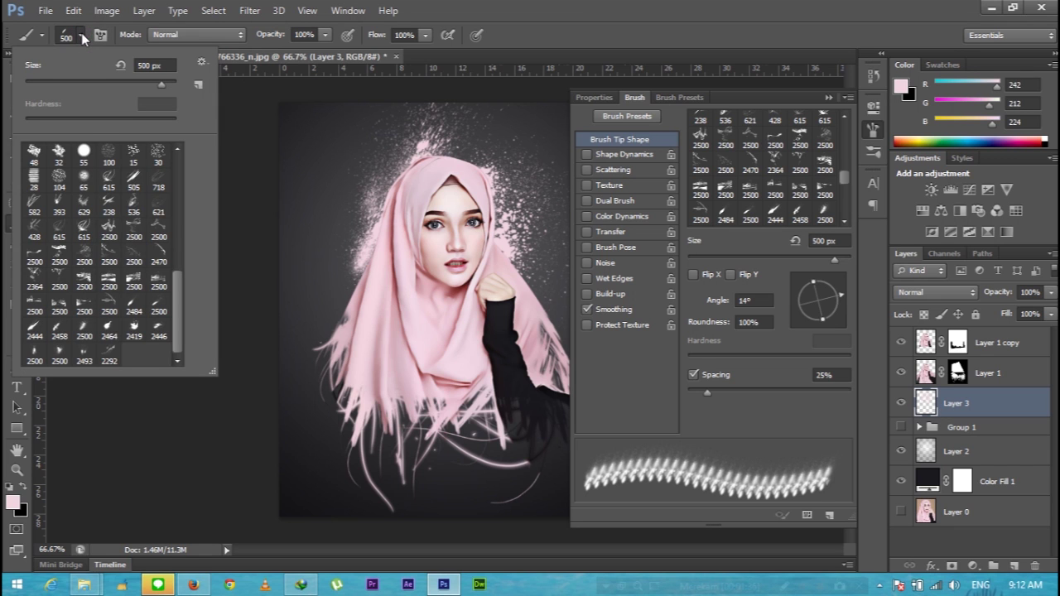
{"action": "left_click", "coordinate": [110, 331]}
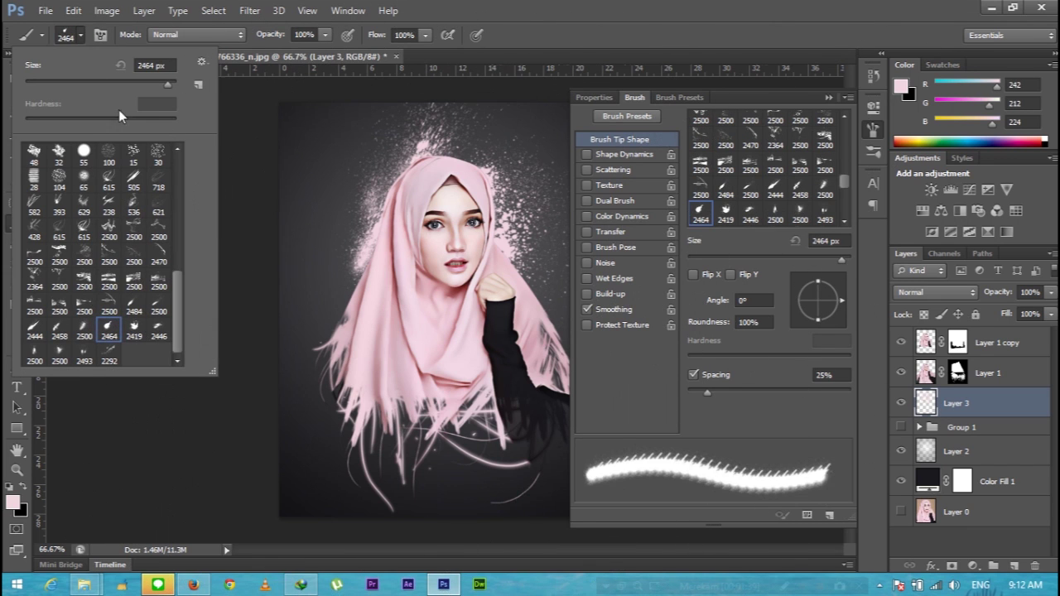
{"action": "left_click", "coordinate": [156, 85]}
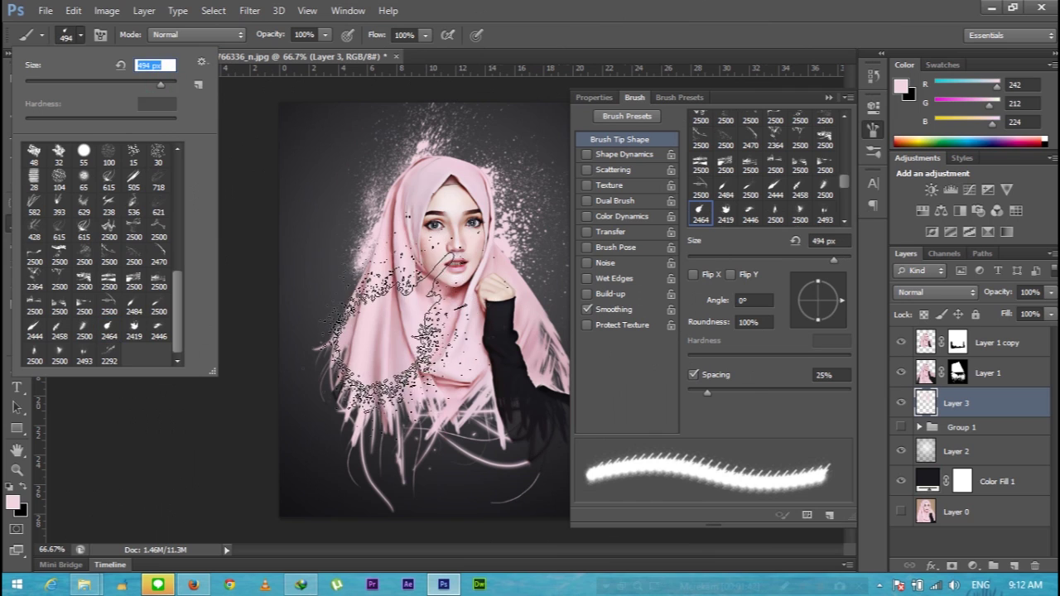
{"action": "key", "text": "Return"}
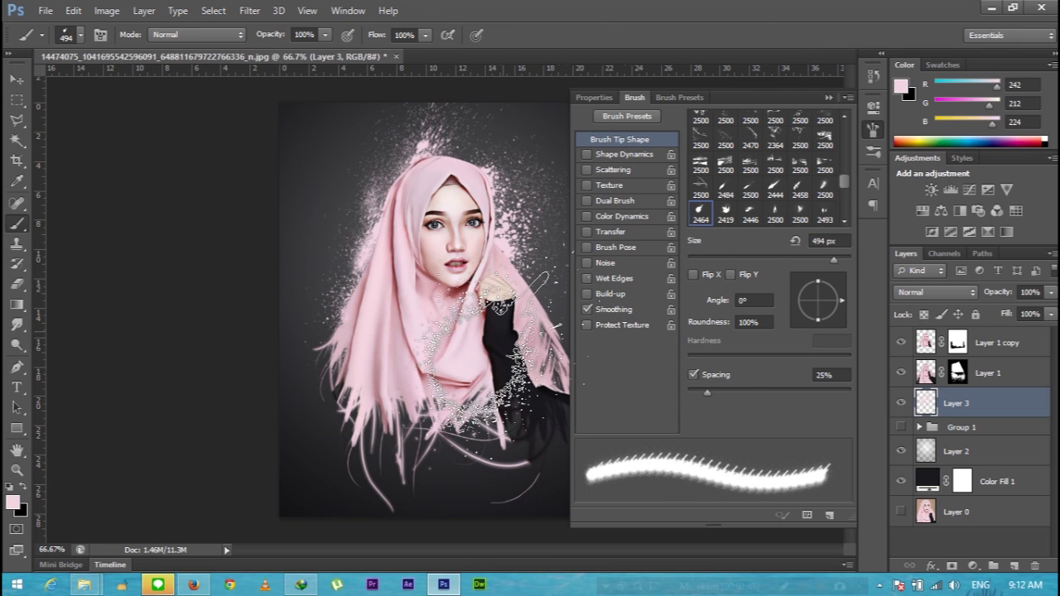
{"action": "left_click_drag", "start_coordinate": [841, 303], "coordinate": [812, 319]}
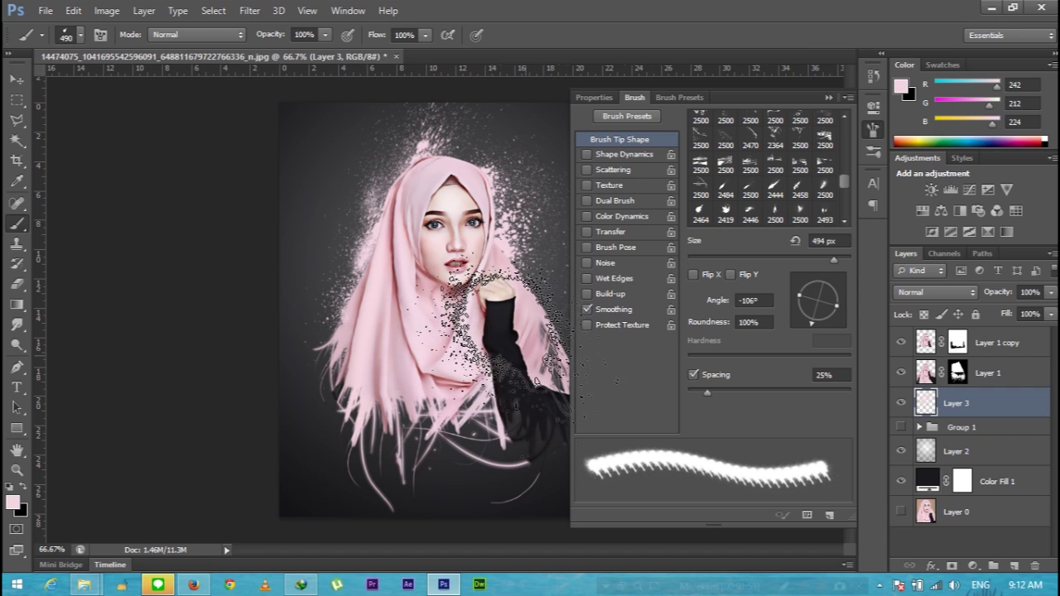
{"action": "left_click_drag", "start_coordinate": [812, 328], "coordinate": [815, 324]}
{"action": "left_click", "coordinate": [832, 98]}
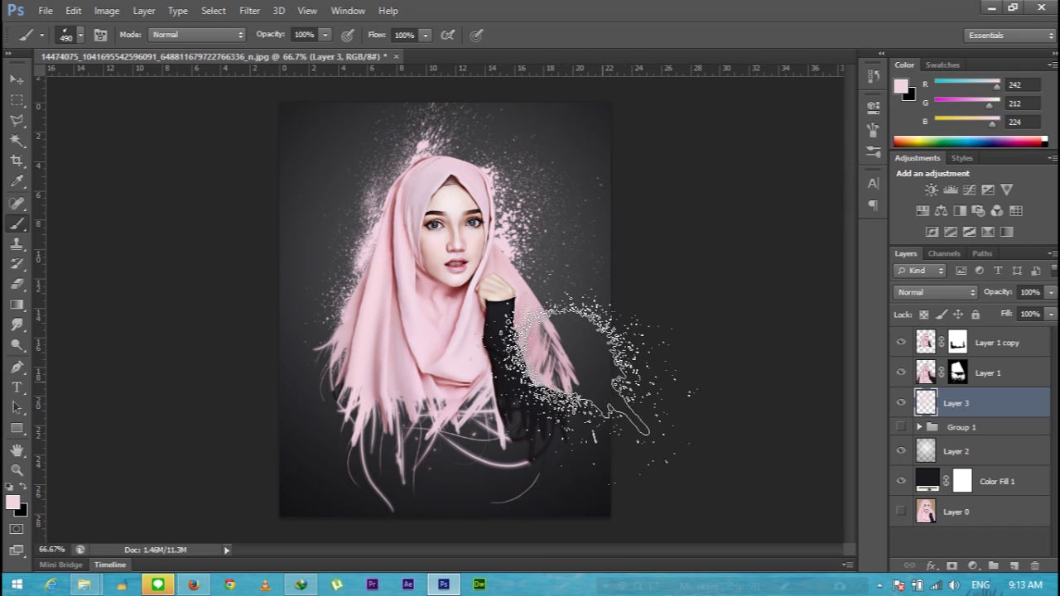
{"action": "left_click_drag", "start_coordinate": [514, 314], "coordinate": [548, 369]}
{"action": "key", "text": "ctrl+z"}
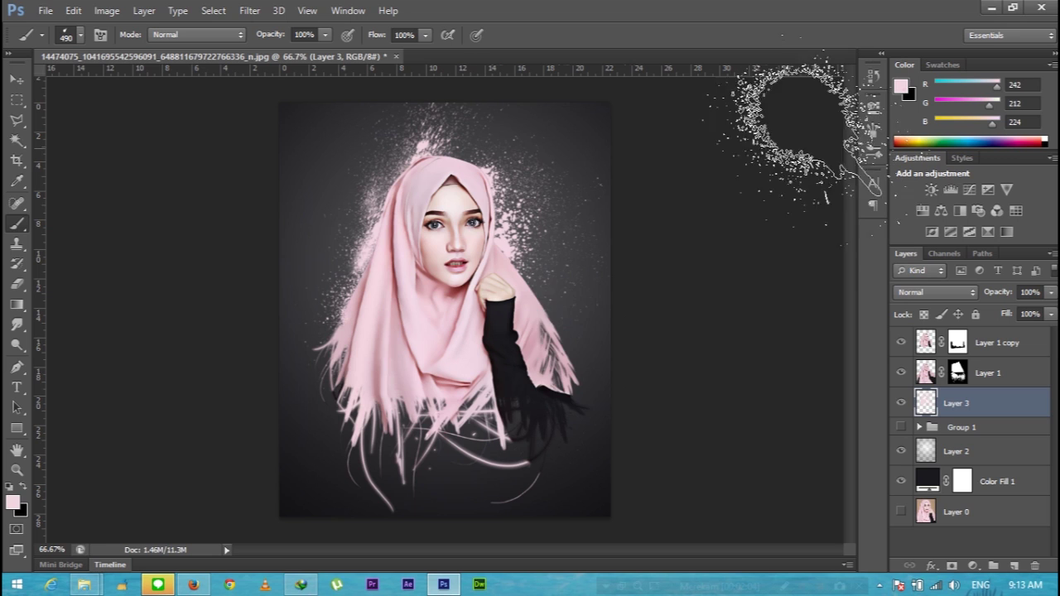
- Reduce the splatter brush to 319 px and switch to the Move tool
{"action": "left_click", "coordinate": [81, 35]}
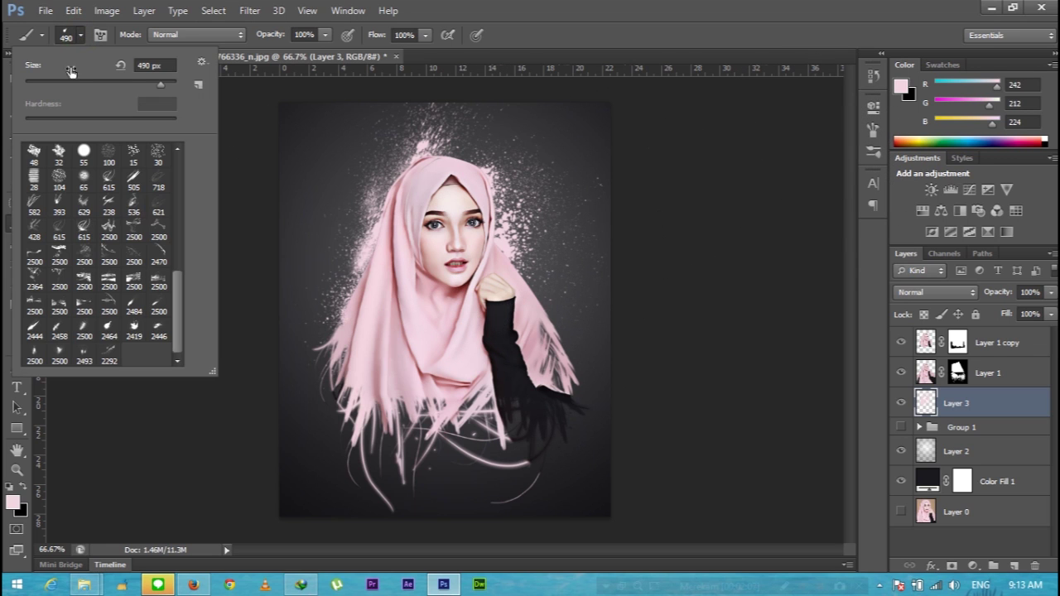
{"action": "left_click", "coordinate": [148, 83]}
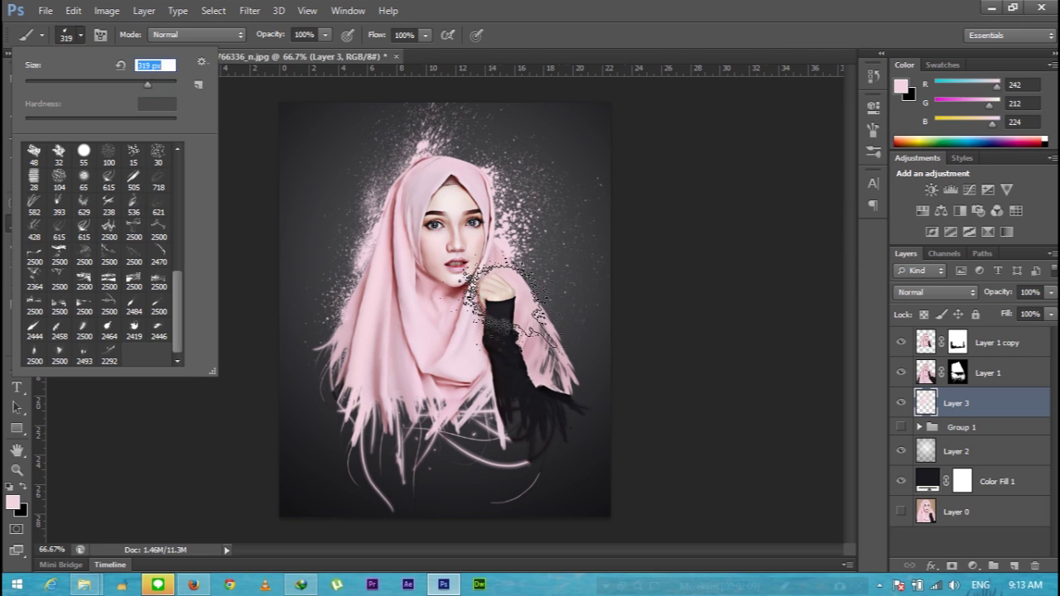
{"action": "key", "text": "Return"}
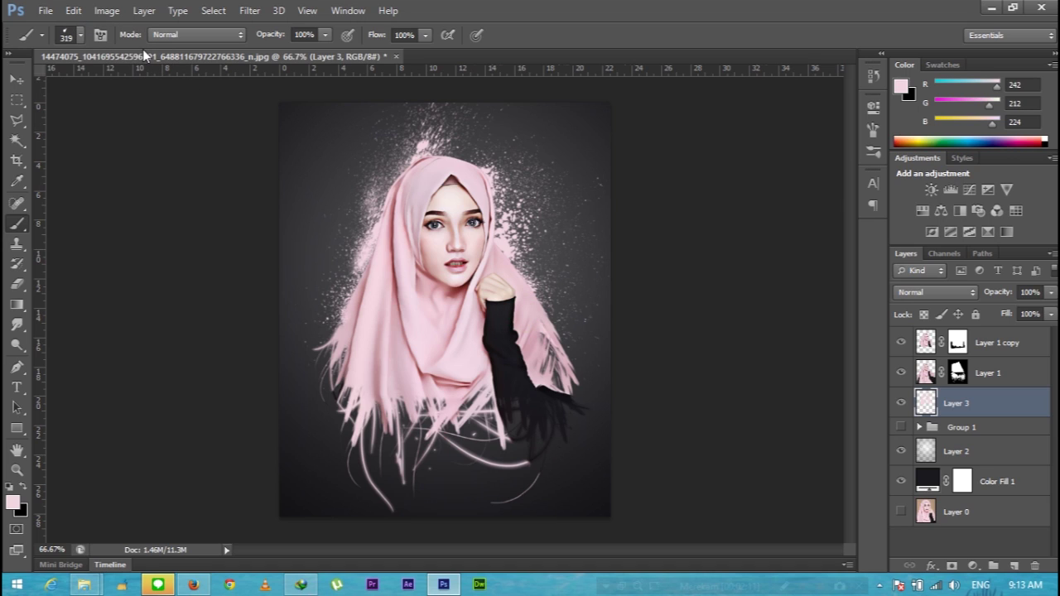
{"action": "left_click", "coordinate": [17, 78]}
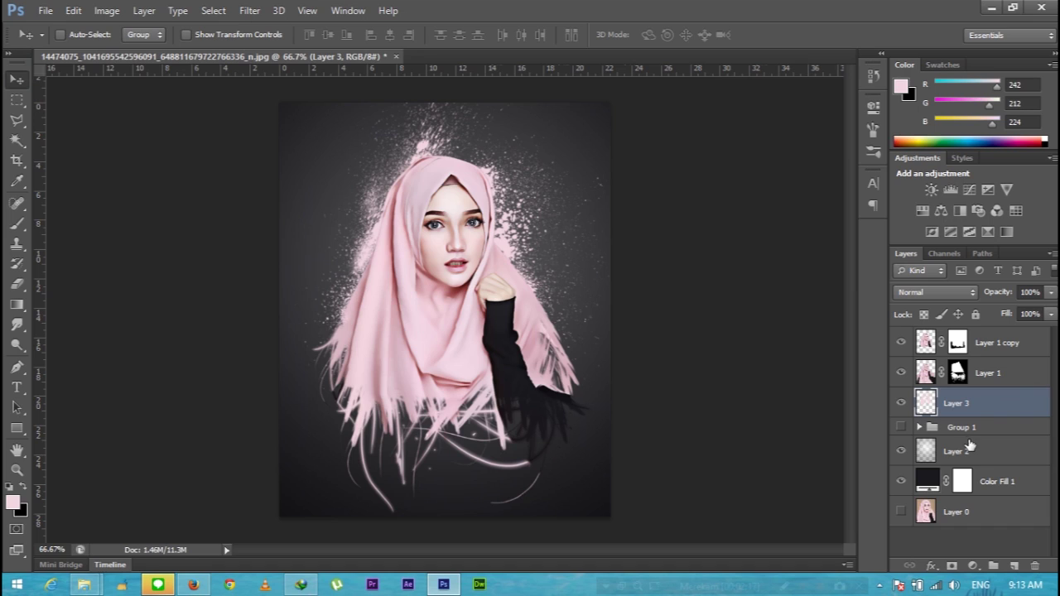
- Create new Layer 4 and place it just above Color Fill 1
{"action": "left_click_drag", "start_coordinate": [991, 409], "coordinate": [1016, 570]}
{"action": "left_click", "coordinate": [1016, 570]}
{"action": "left_click_drag", "start_coordinate": [990, 406], "coordinate": [991, 441]}
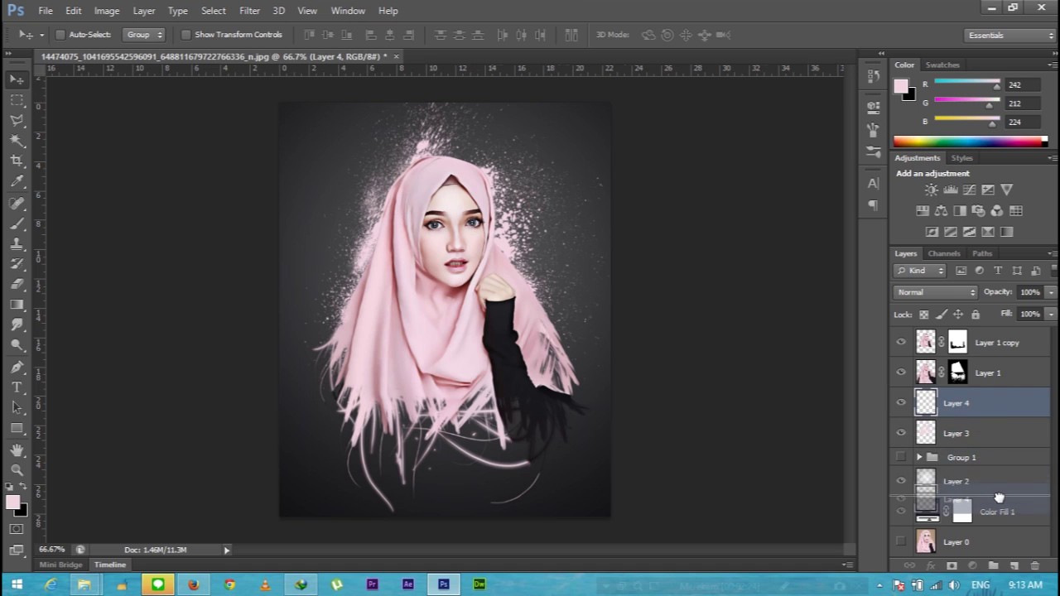
{"action": "left_click_drag", "start_coordinate": [991, 441], "coordinate": [973, 497]}
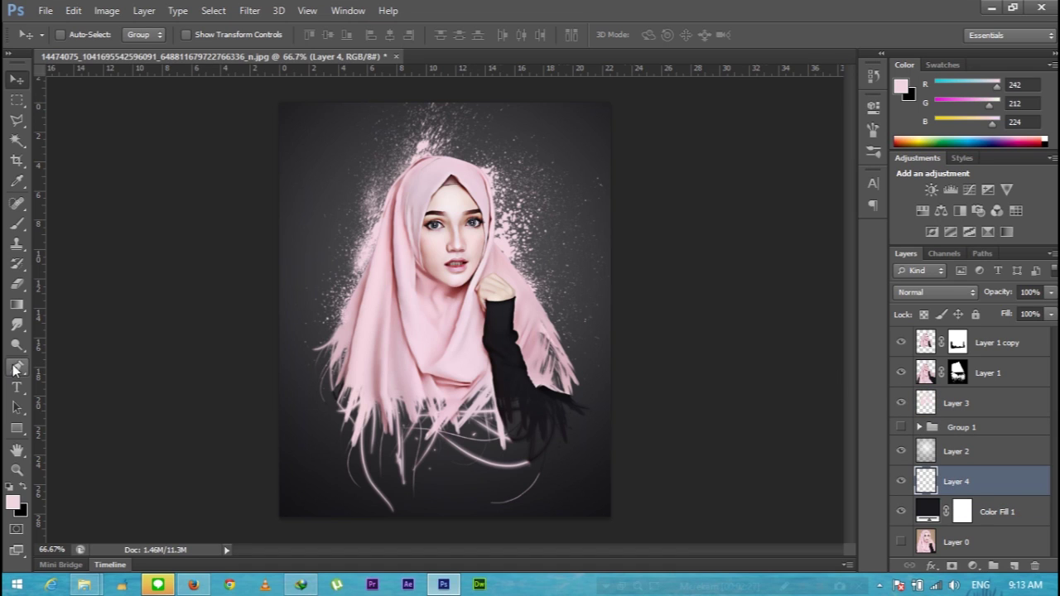
- Choose the Gradient tool and set the foreground colour to light blue #ace8f7
{"action": "left_click", "coordinate": [22, 303]}
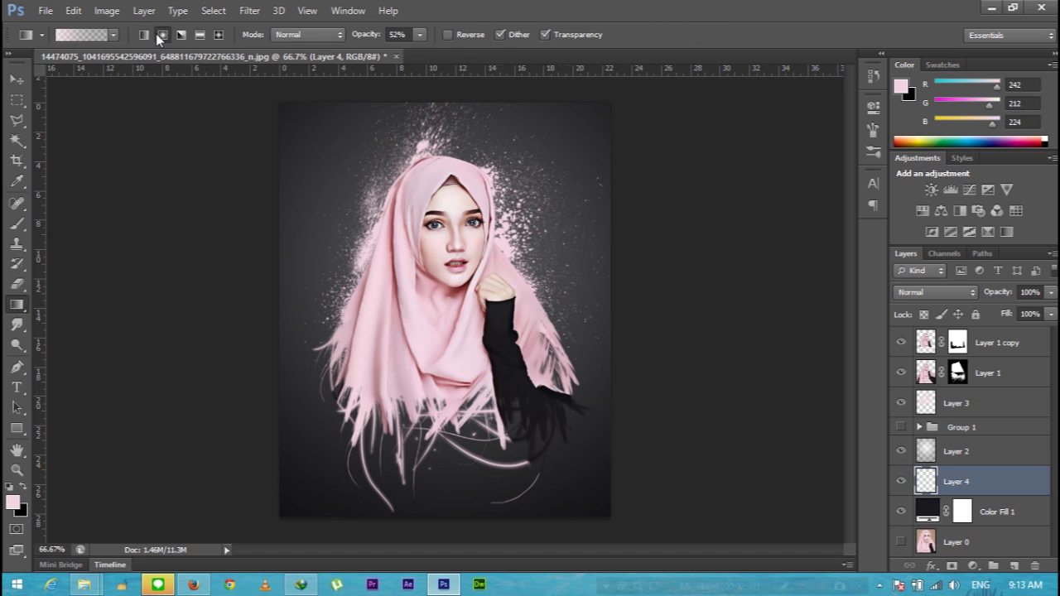
{"action": "left_click", "coordinate": [13, 502]}
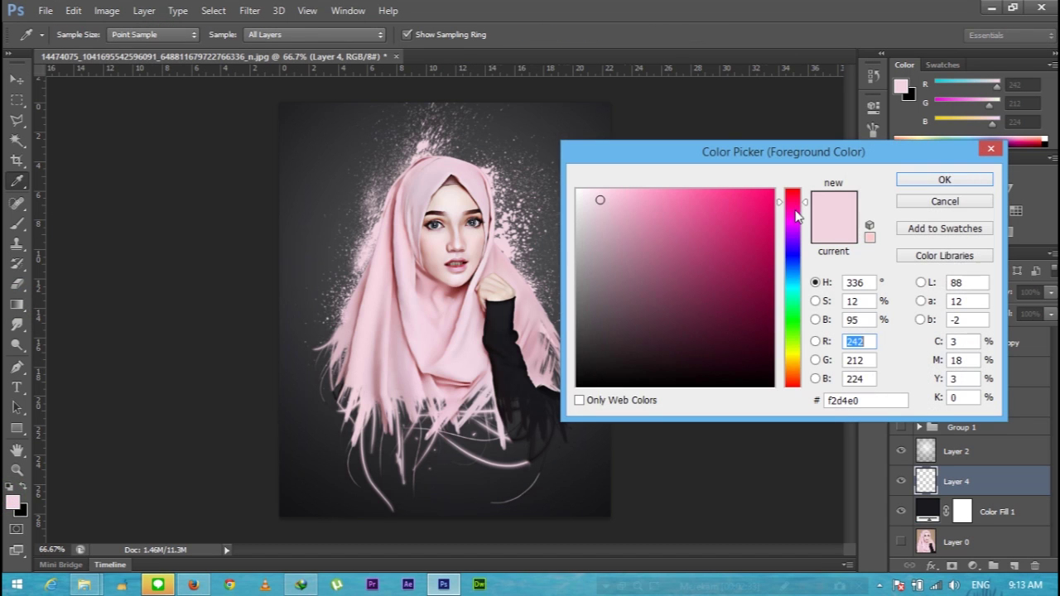
{"action": "left_click", "coordinate": [792, 282]}
{"action": "left_click", "coordinate": [636, 195]}
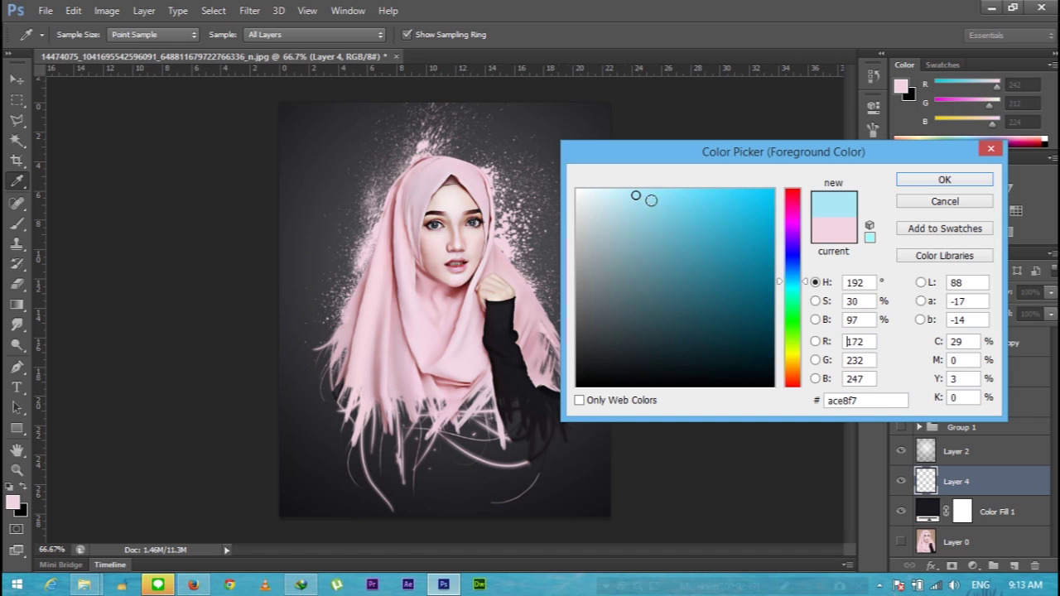
{"action": "left_click", "coordinate": [937, 179]}
- Try light-blue gradients from several corners, settling on a glow rising from the bottom-left
{"action": "mouse_move", "coordinate": [255, 85]}
{"action": "left_mouse_down"}
{"action": "mouse_move", "coordinate": [360, 185]}
{"action": "mouse_move", "coordinate": [373, 219]}
{"action": "left_mouse_up"}
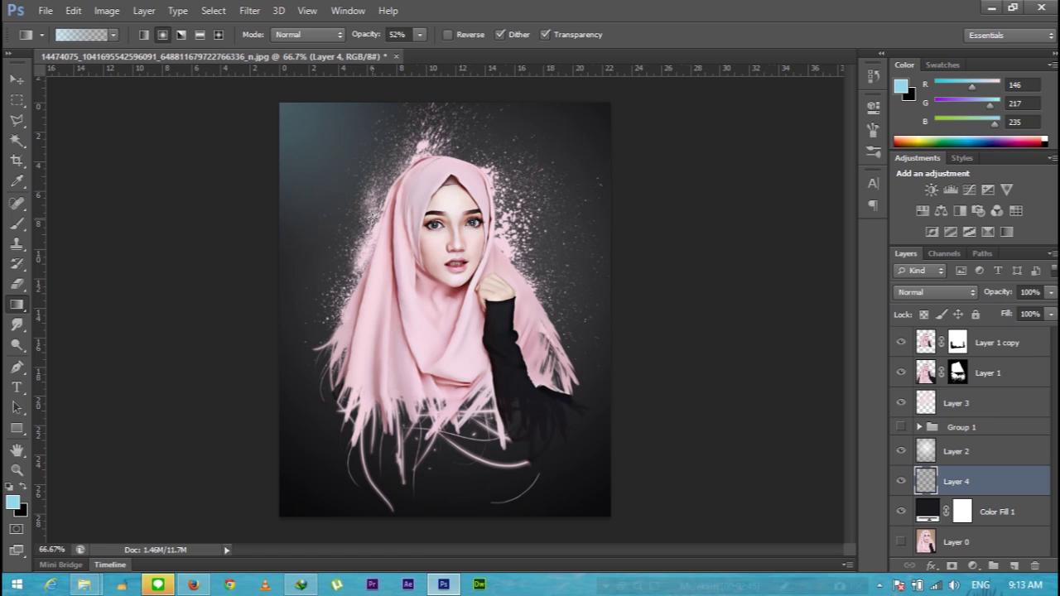
{"action": "key", "text": "ctrl+z"}
{"action": "mouse_move", "coordinate": [261, 88]}
{"action": "left_mouse_down"}
{"action": "mouse_move", "coordinate": [353, 177]}
{"action": "mouse_move", "coordinate": [386, 238]}
{"action": "left_mouse_up"}
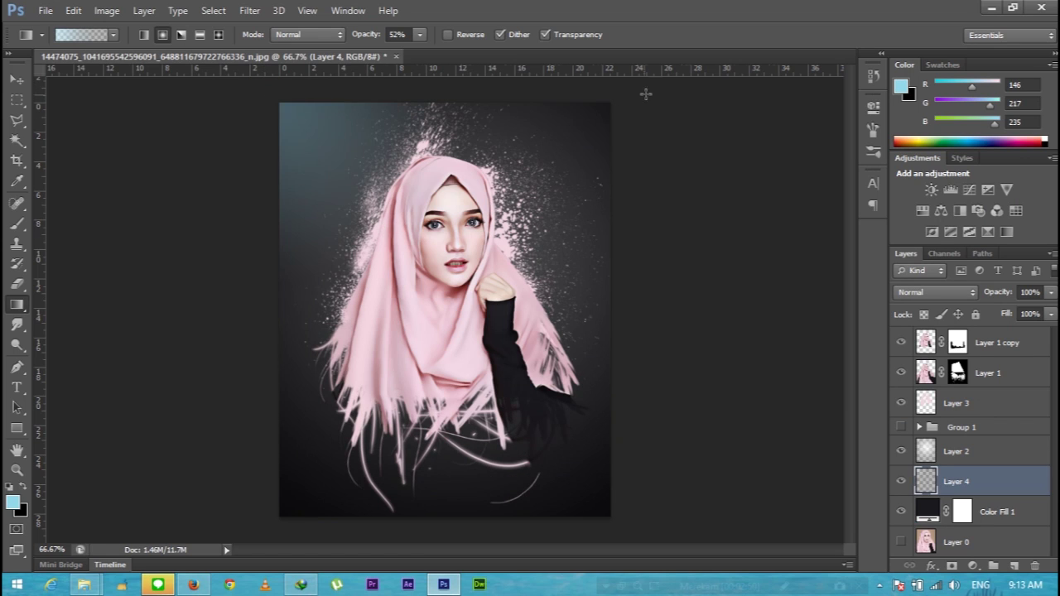
{"action": "left_click_drag", "start_coordinate": [649, 82], "coordinate": [507, 217]}
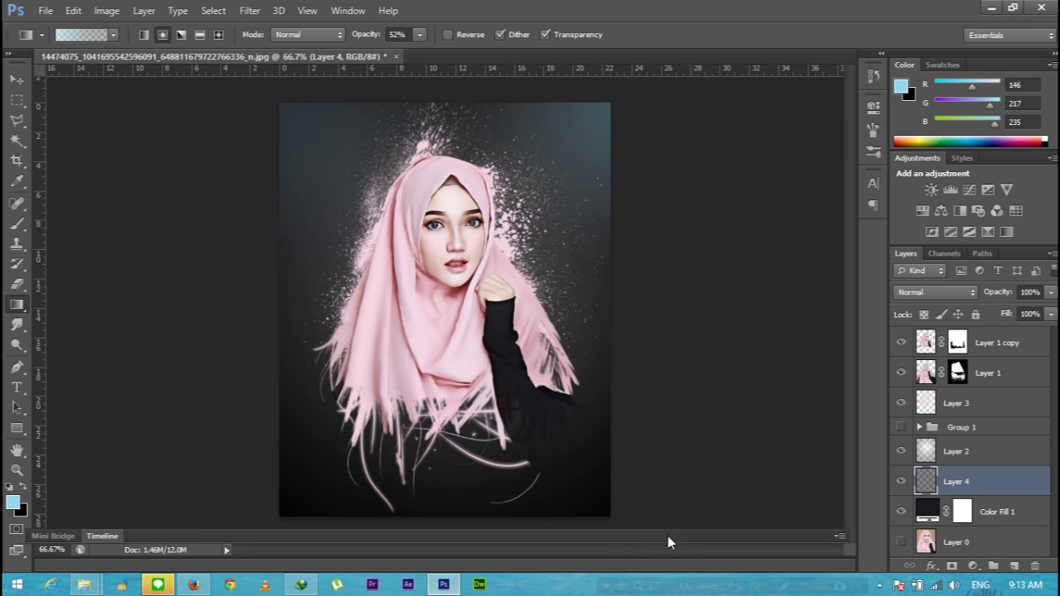
{"action": "left_click_drag", "start_coordinate": [678, 568], "coordinate": [668, 535]}
{"action": "left_click_drag", "start_coordinate": [331, 534], "coordinate": [395, 560]}
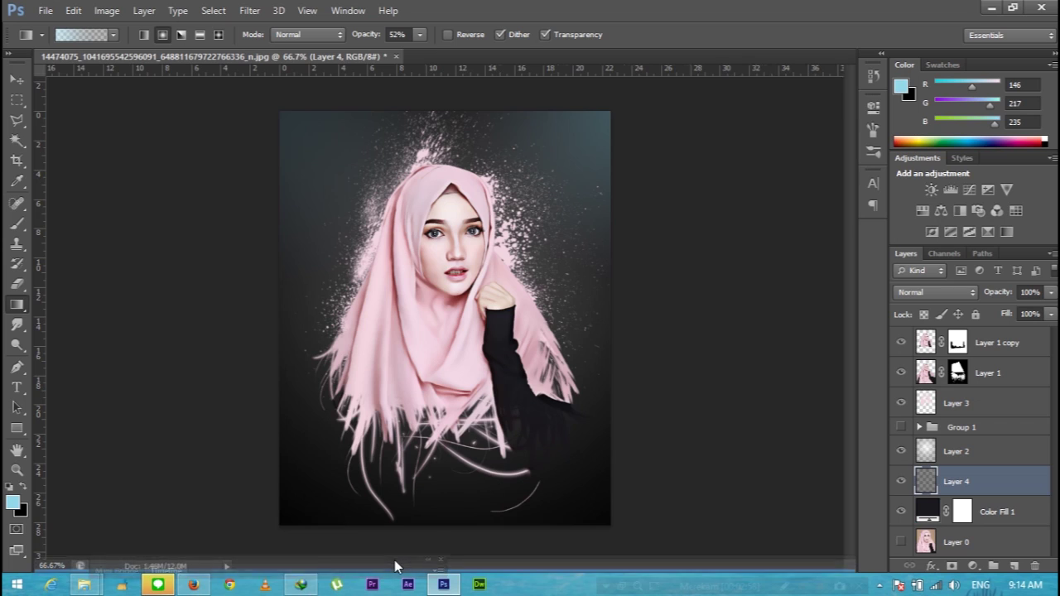
{"action": "left_click_drag", "start_coordinate": [637, 539], "coordinate": [501, 405]}
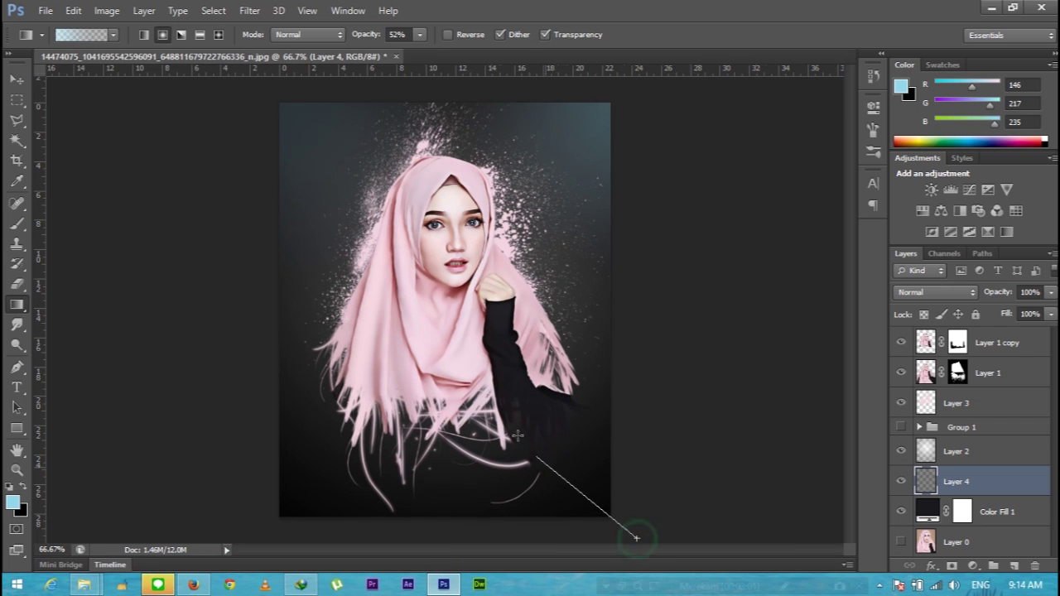
{"action": "left_click_drag", "start_coordinate": [250, 533], "coordinate": [365, 405]}
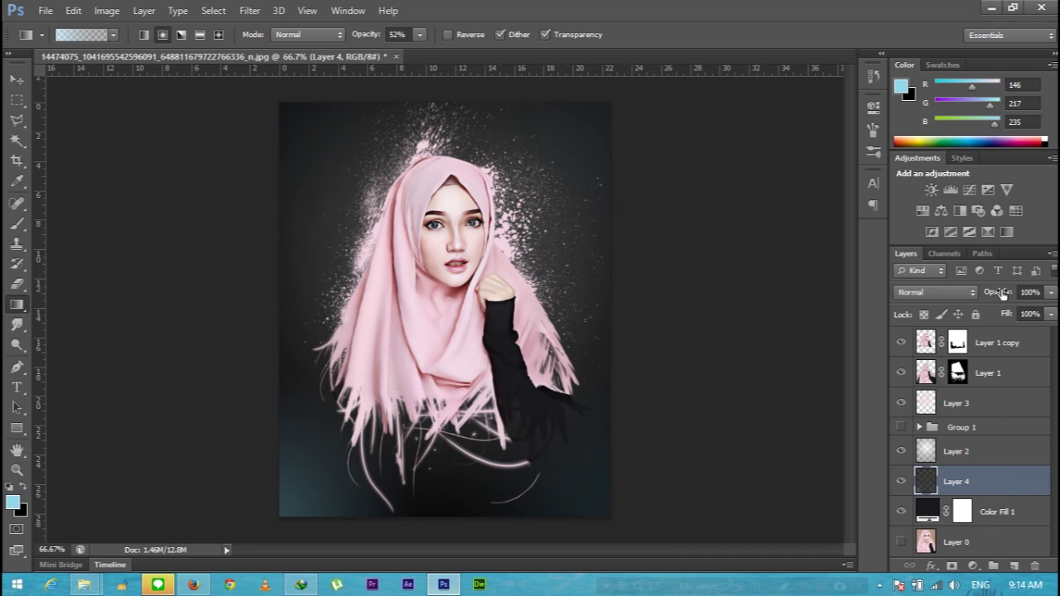
- Set Layer 4 to Soft Light at 61% opacity, compare it toggled off, then pick the Move tool
{"action": "left_click", "coordinate": [961, 291]}
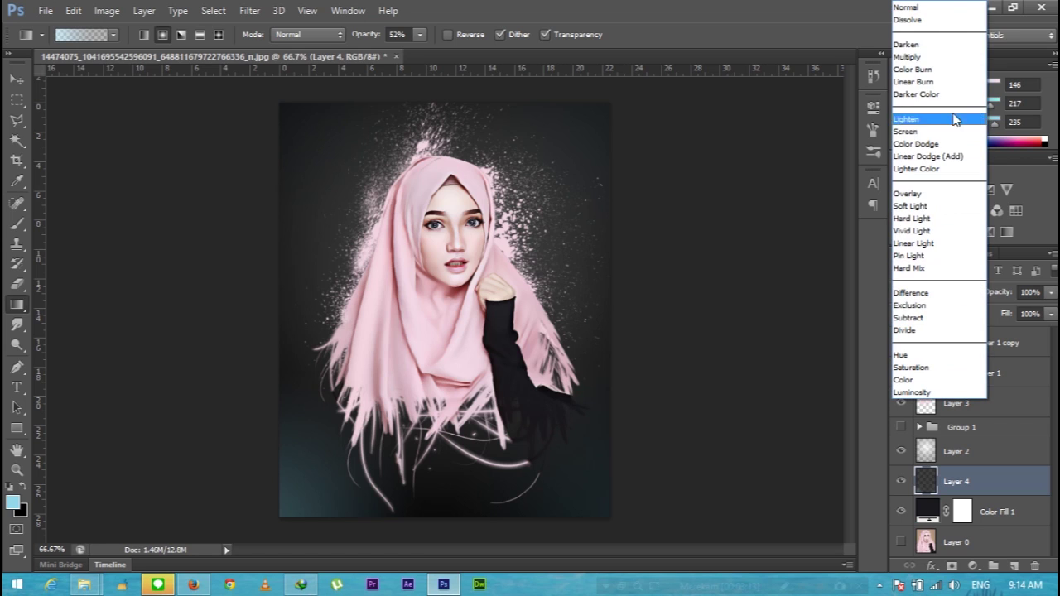
{"action": "left_click", "coordinate": [940, 206]}
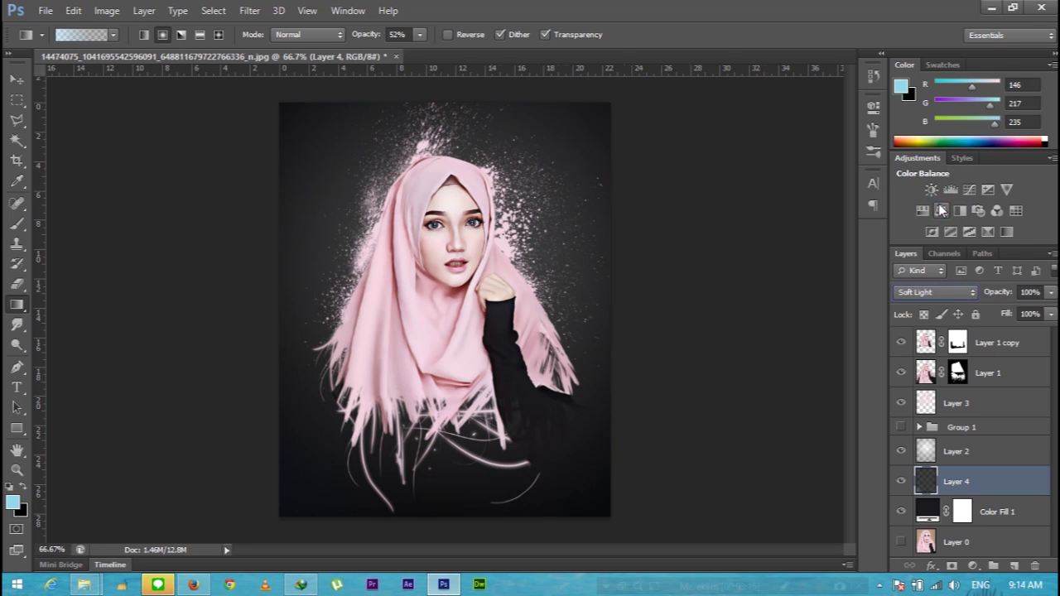
{"action": "left_click", "coordinate": [1050, 292]}
{"action": "left_click_drag", "start_coordinate": [1046, 309], "coordinate": [1011, 310]}
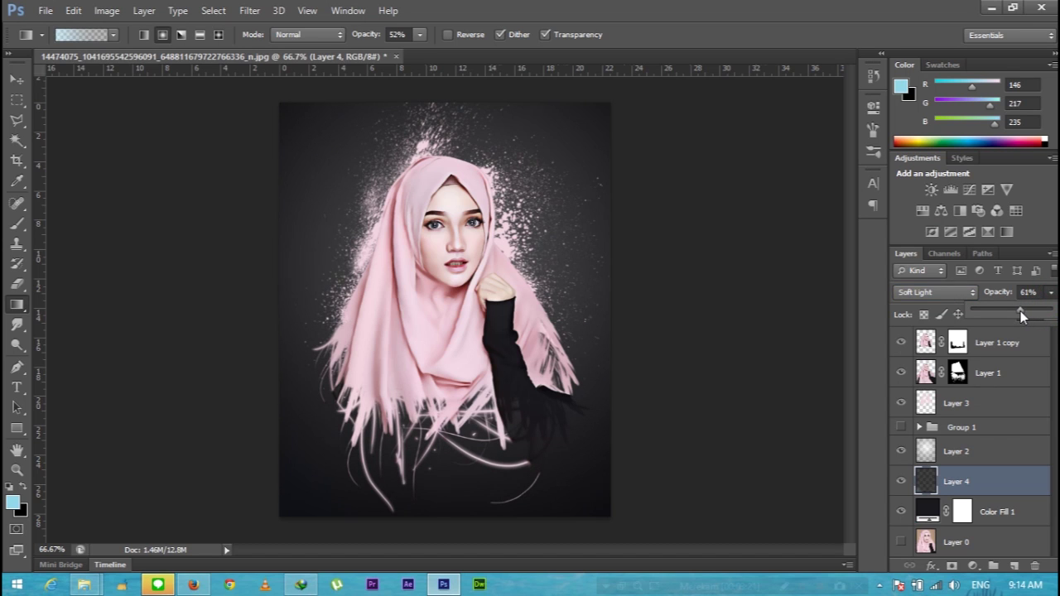
{"action": "left_click", "coordinate": [901, 482]}
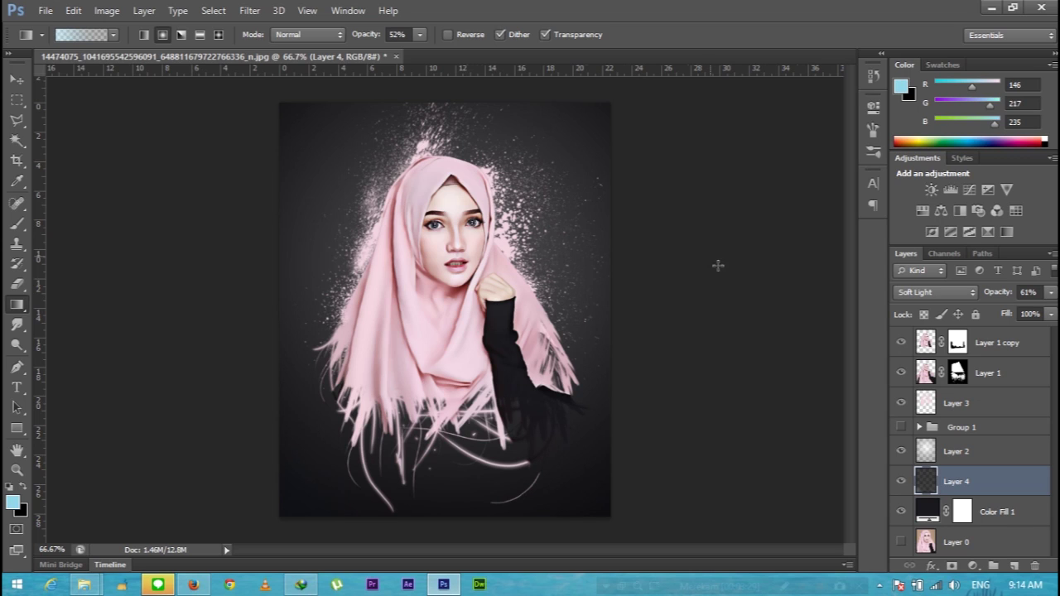
{"action": "key", "text": "v"}
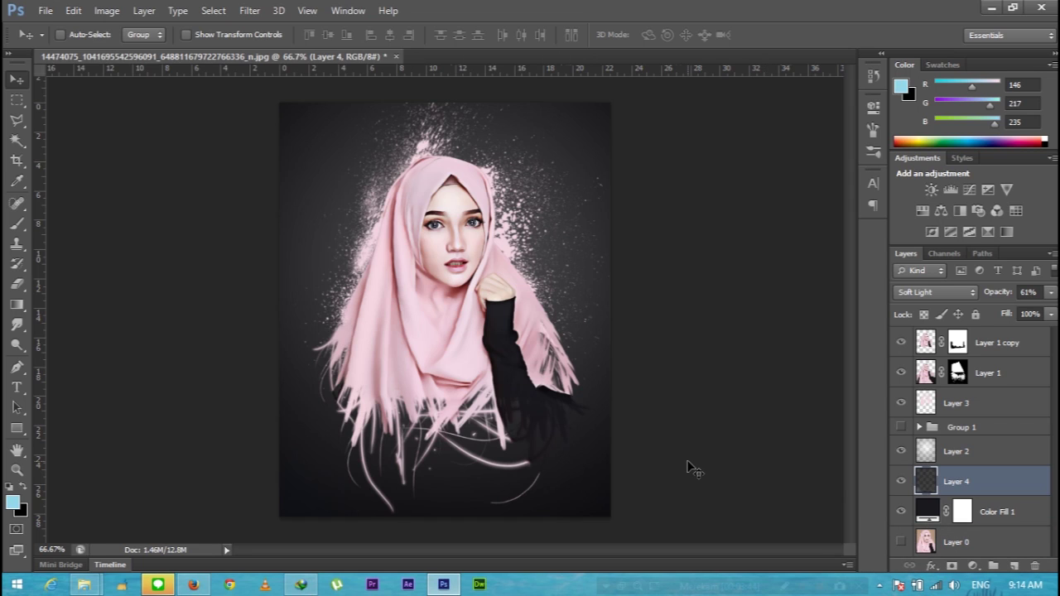
{"action": "left_click", "coordinate": [721, 579]}
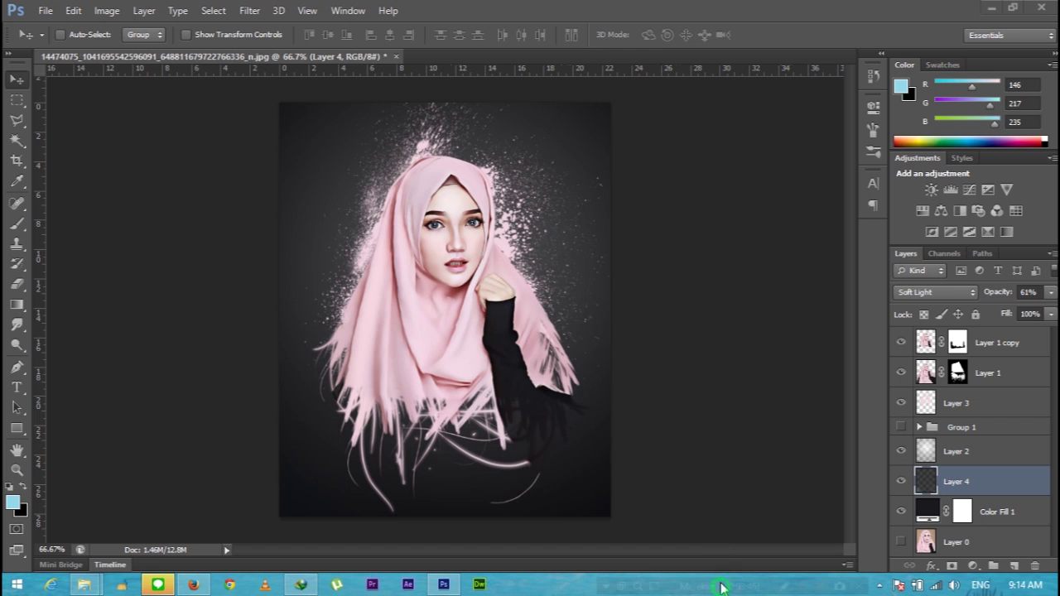